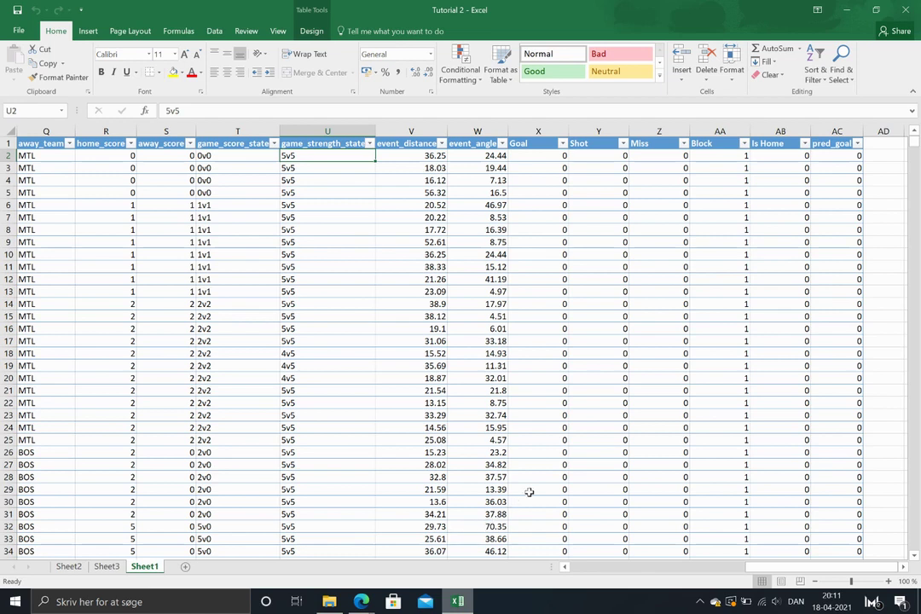
Step: Inspect the pred_goal, Is Home and game_strength_state columns and their headings
{"action": "left_click", "coordinate": [837, 158]}
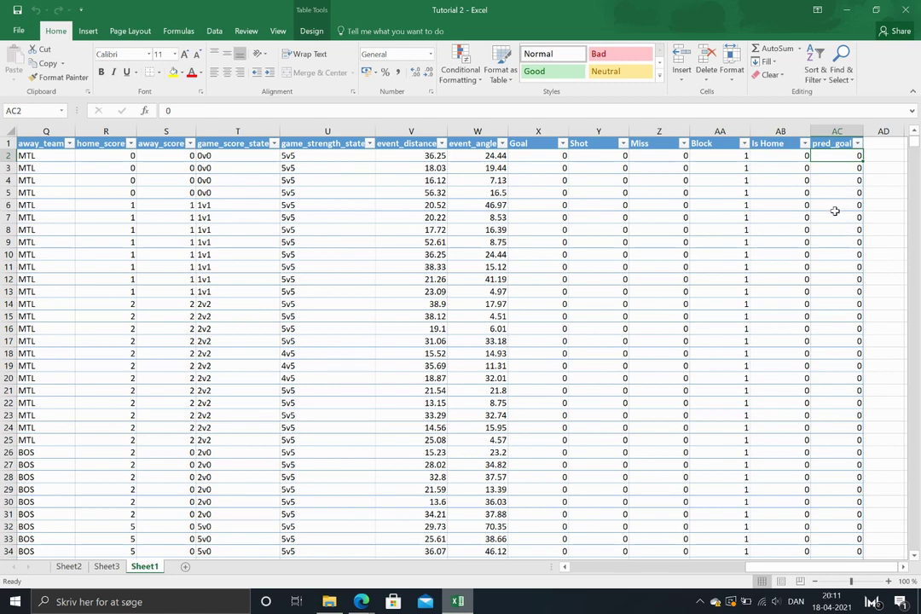
{"action": "left_click", "coordinate": [785, 157]}
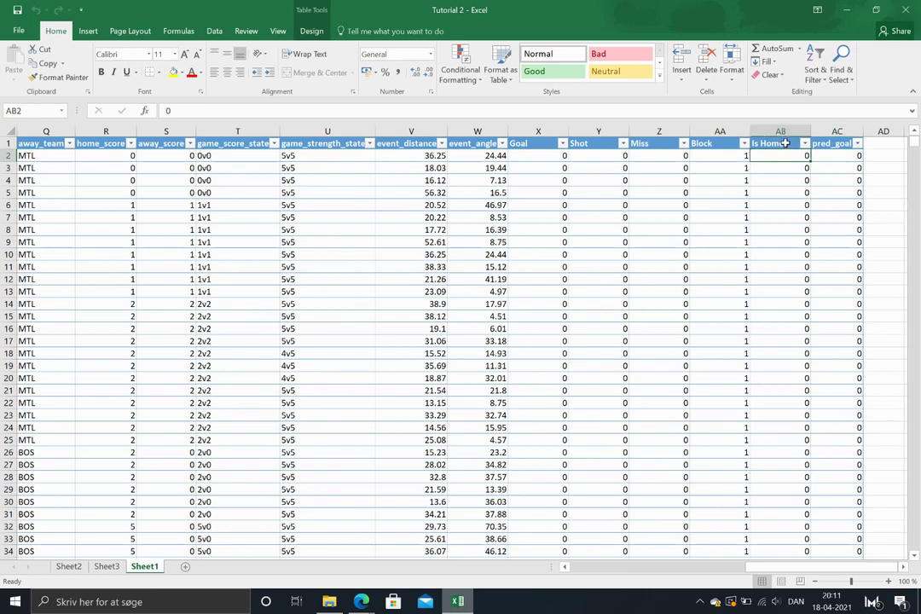
{"action": "left_click", "coordinate": [785, 143]}
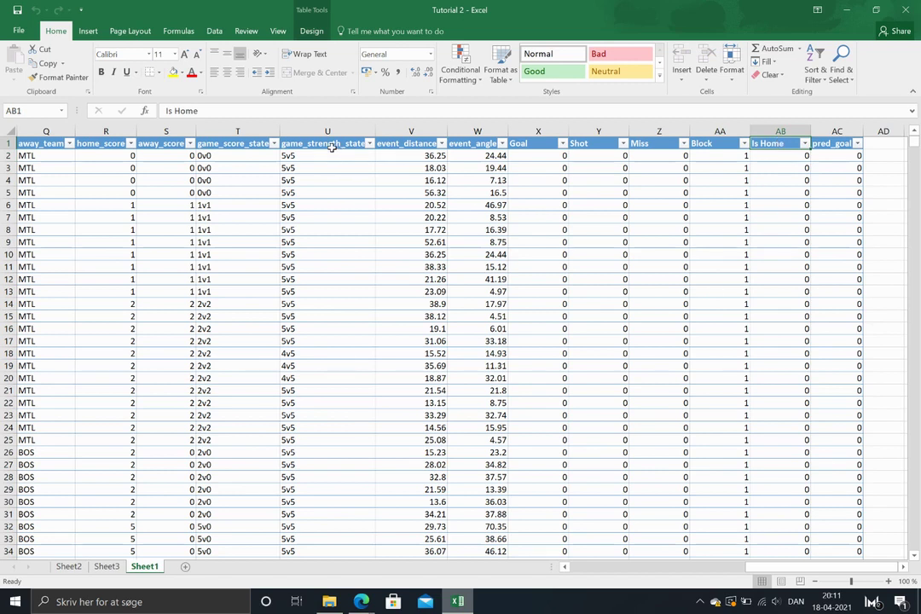
{"action": "left_click", "coordinate": [332, 145]}
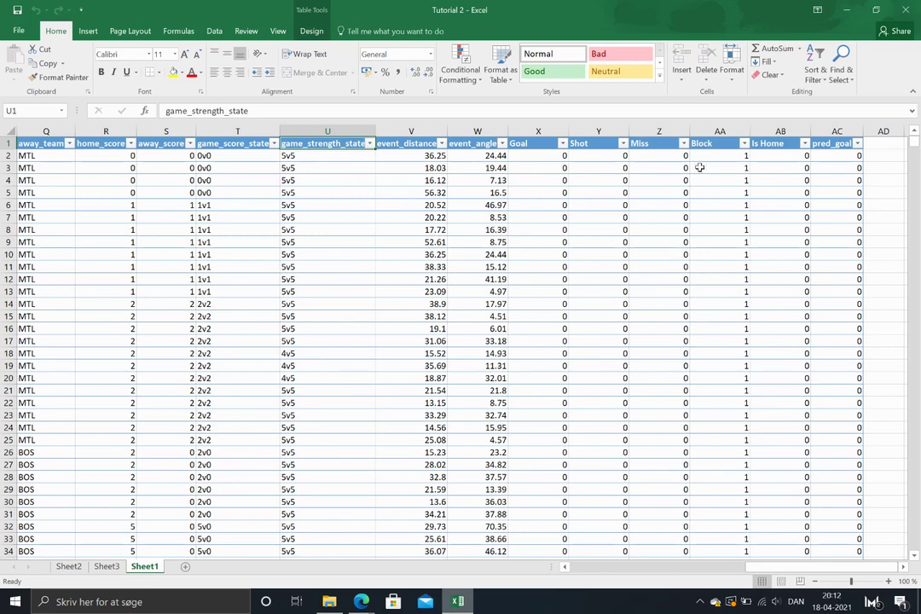
Step: Insert a new column before pred_goal with the heading 'home Score state'
{"action": "left_click", "coordinate": [833, 132]}
{"action": "right_click", "coordinate": [833, 135]}
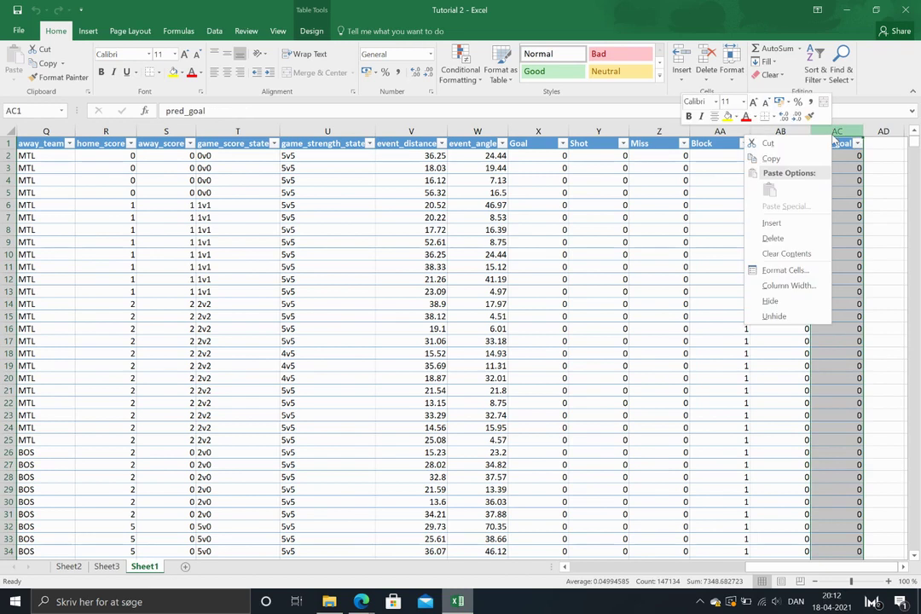
{"action": "left_click", "coordinate": [807, 220]}
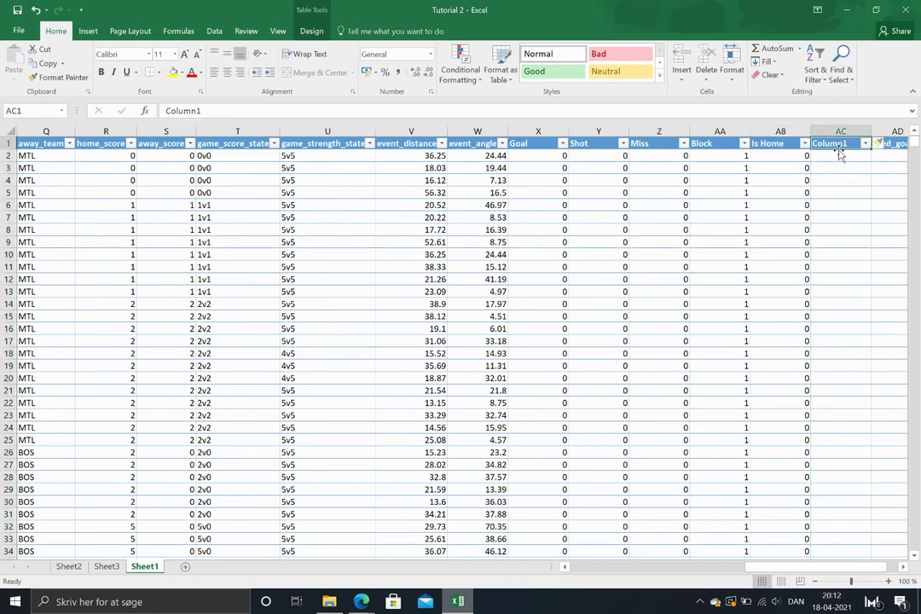
{"action": "type", "text": "home"}
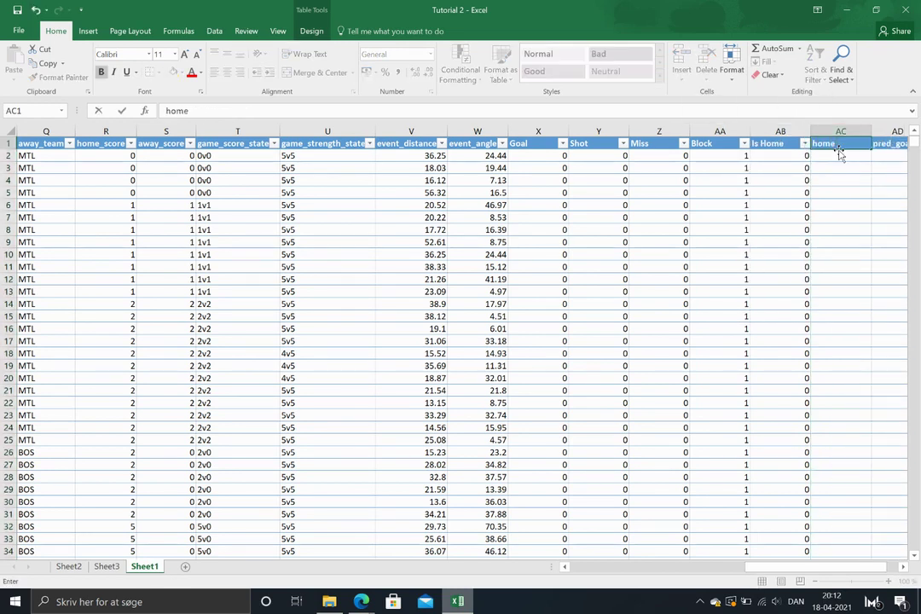
{"action": "type", "text": " Score state"}
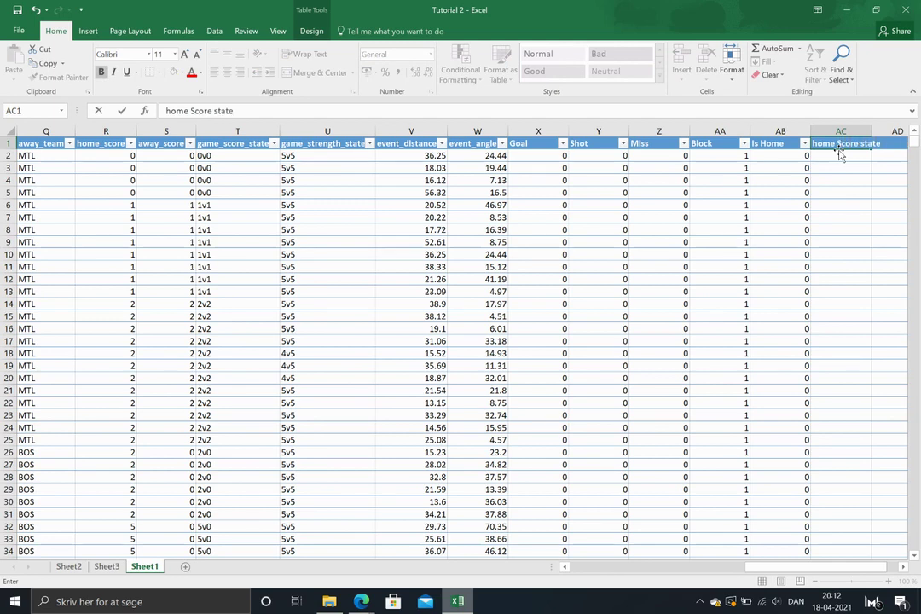
{"action": "key", "text": "Return"}
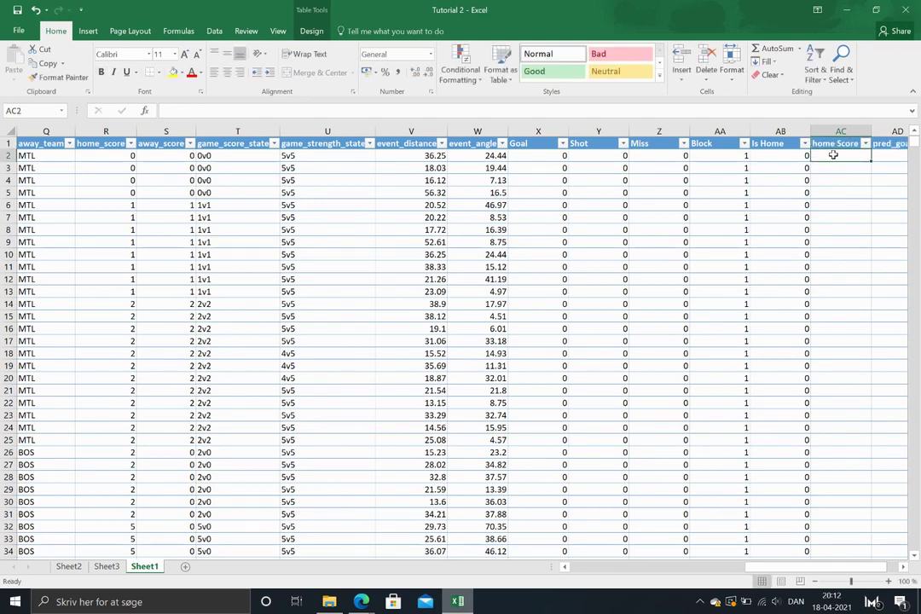
Step: Fill the column with the formula =[@[home_score]]-[@[away_score]]
{"action": "type", "text": "="}
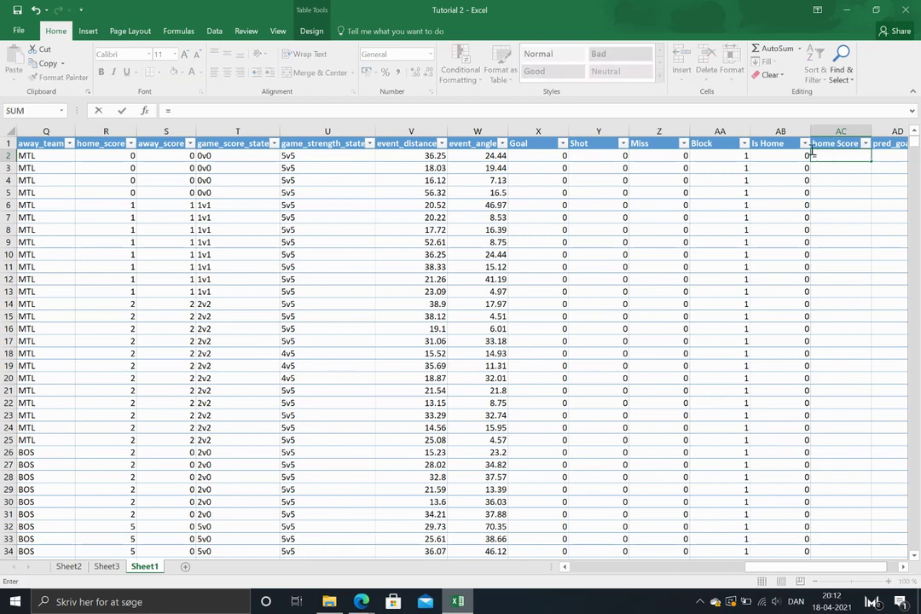
{"action": "left_click", "coordinate": [106, 156]}
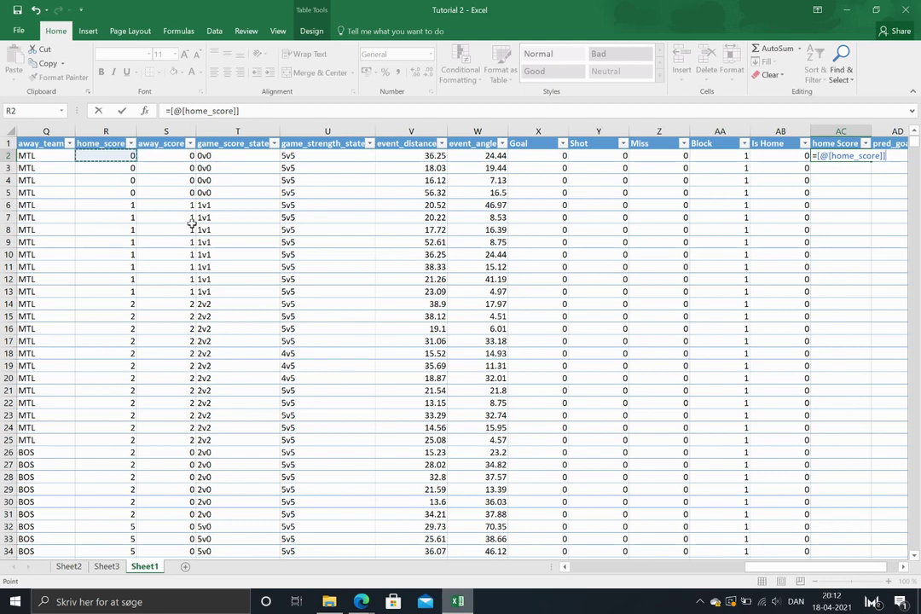
{"action": "type", "text": "-"}
{"action": "left_click", "coordinate": [173, 156]}
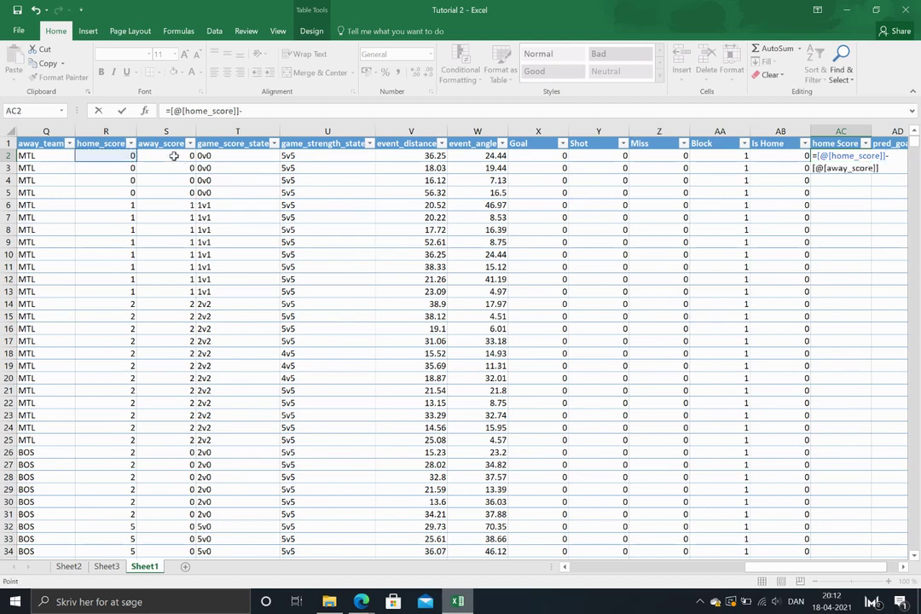
{"action": "key", "text": "Return"}
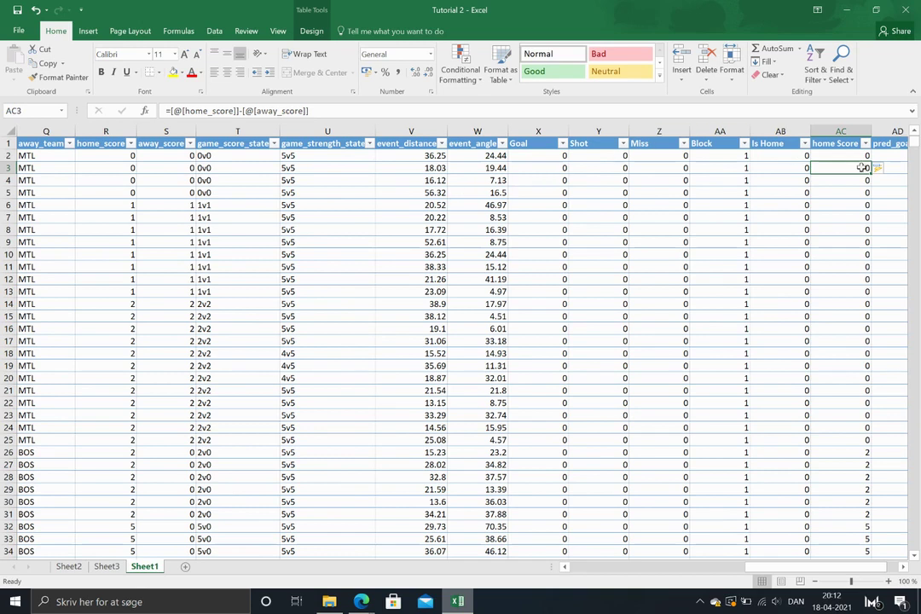
{"action": "left_click", "coordinate": [845, 139]}
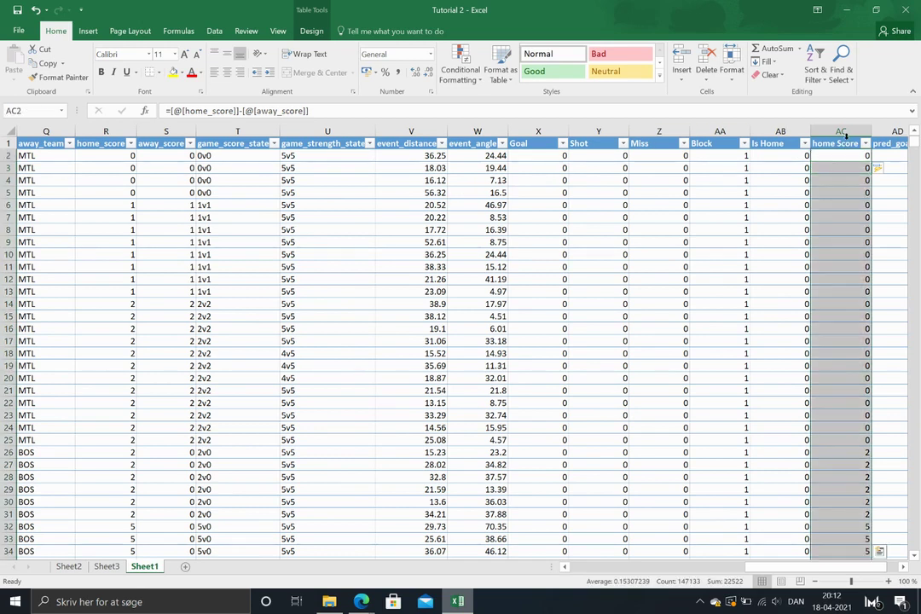
Step: Convert the home Score state column's formulas to plain values
{"action": "key", "text": "ctrl+c"}
{"action": "right_click", "coordinate": [850, 160]}
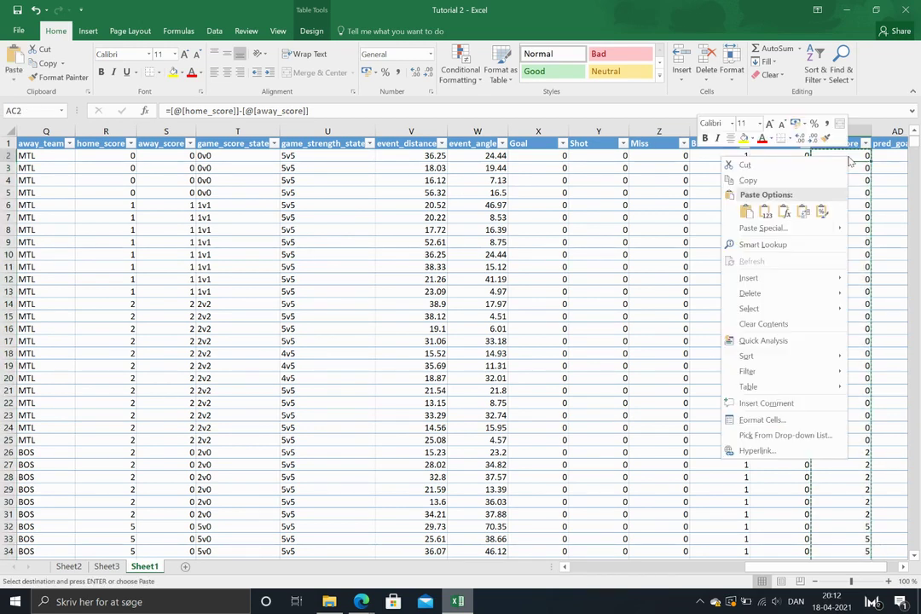
{"action": "left_click", "coordinate": [765, 212]}
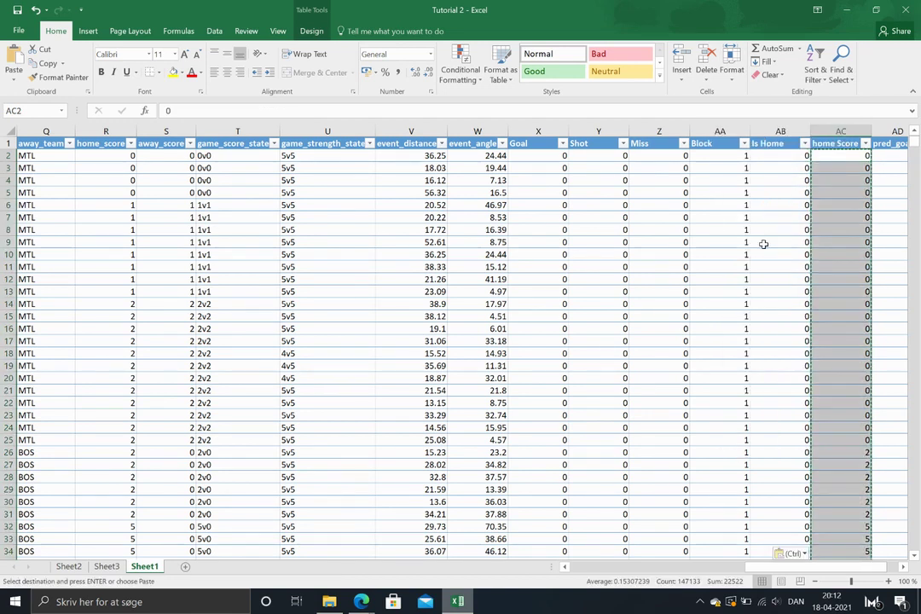
{"action": "left_click", "coordinate": [844, 153]}
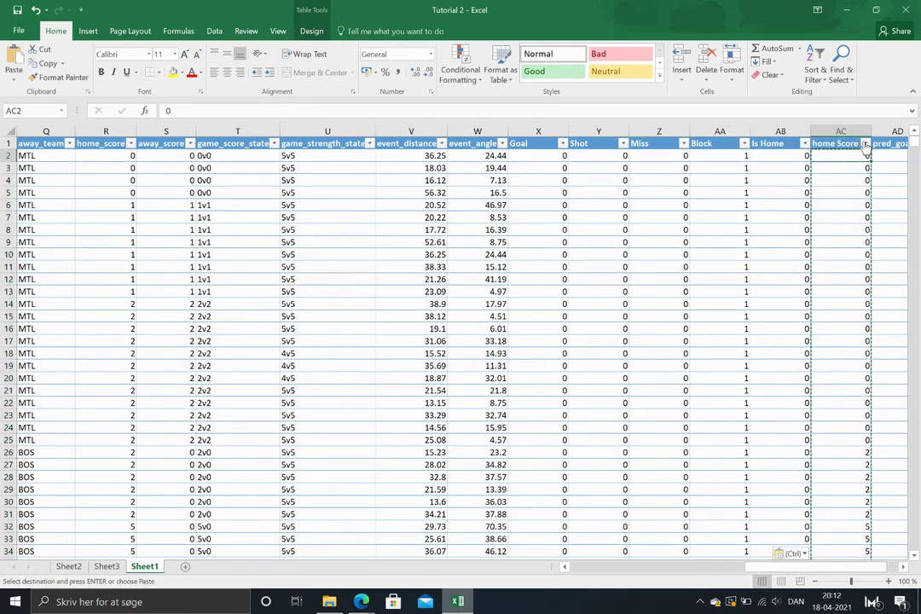
Step: Sort the table by home Score state, smallest to largest
{"action": "left_click", "coordinate": [865, 144]}
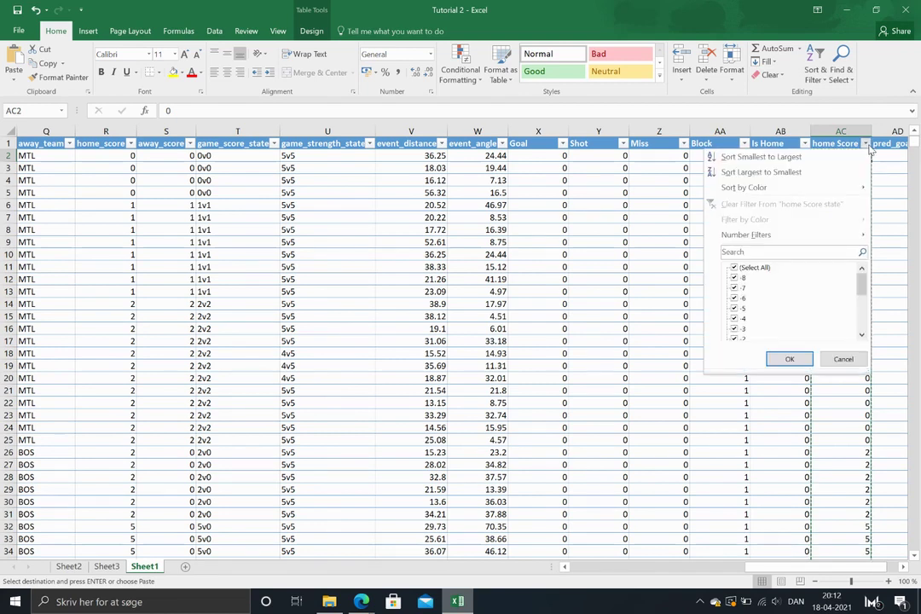
{"action": "left_click", "coordinate": [785, 158]}
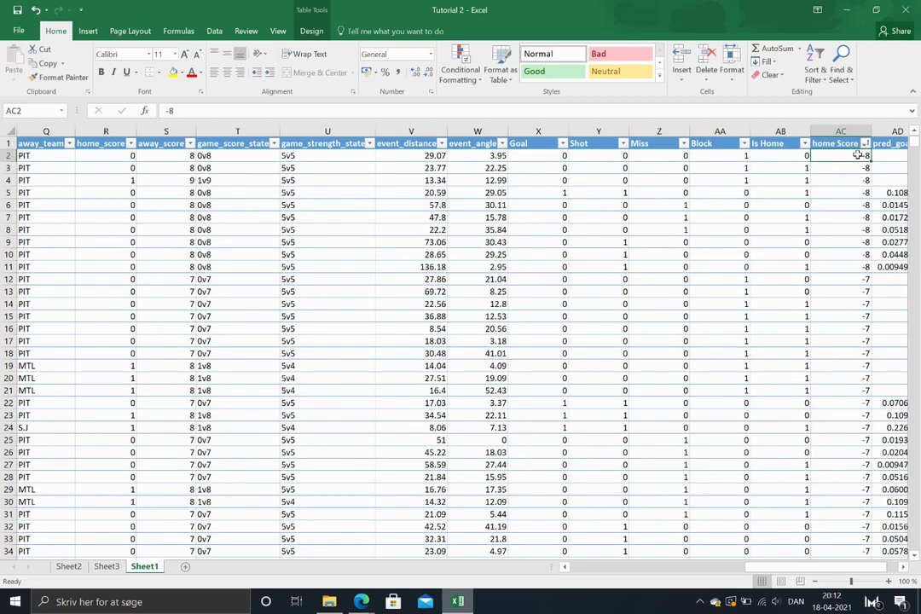
{"action": "scroll", "coordinate": [857, 154], "scroll_direction": "right", "scroll_amount": 2}
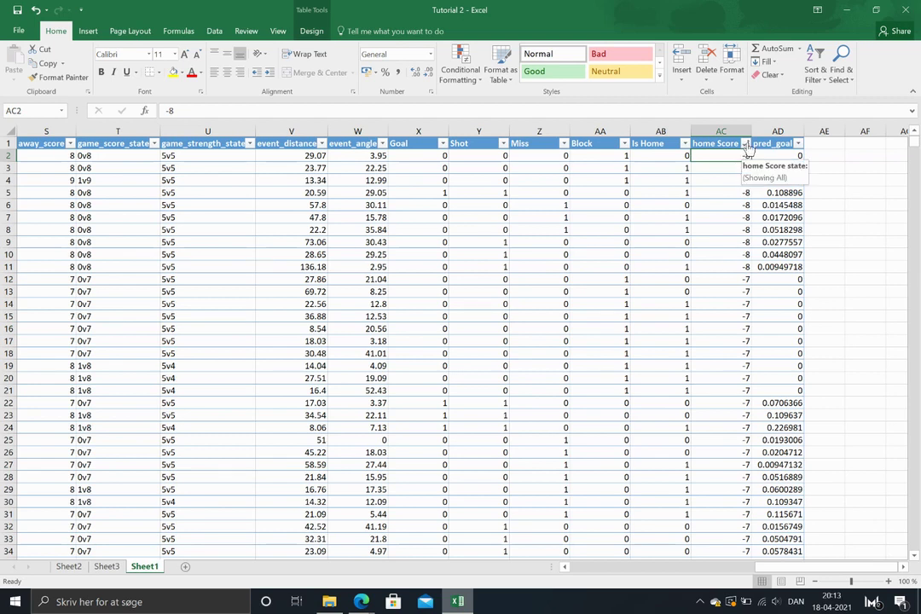
{"action": "left_click", "coordinate": [746, 144]}
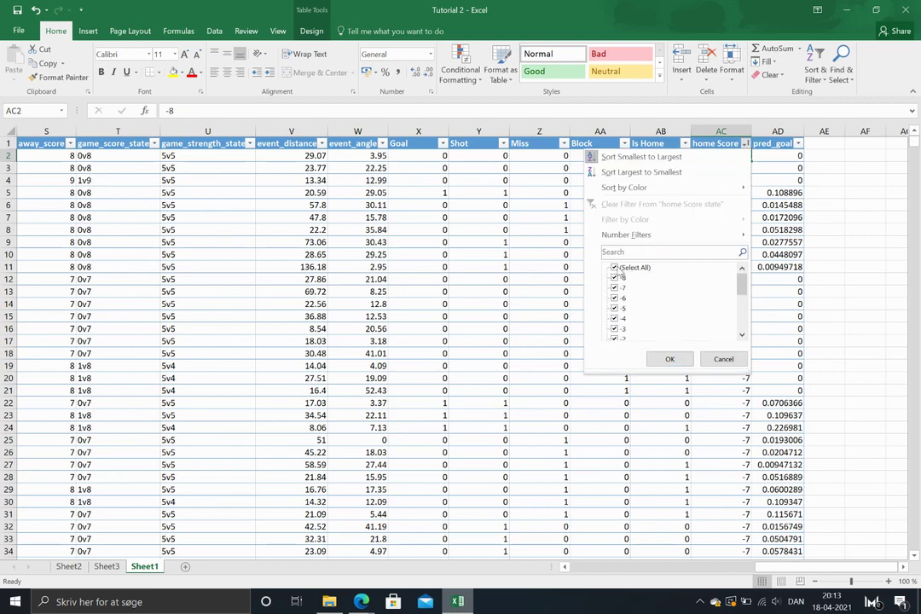
Step: Filter home Score state to the negative differences, -8 through -1
{"action": "left_click", "coordinate": [615, 267]}
{"action": "left_click", "coordinate": [615, 288]}
{"action": "left_click", "coordinate": [615, 277]}
{"action": "left_click", "coordinate": [616, 298]}
{"action": "left_click", "coordinate": [616, 308]}
{"action": "left_click", "coordinate": [615, 318]}
{"action": "left_click", "coordinate": [616, 328]}
{"action": "left_click", "coordinate": [616, 339]}
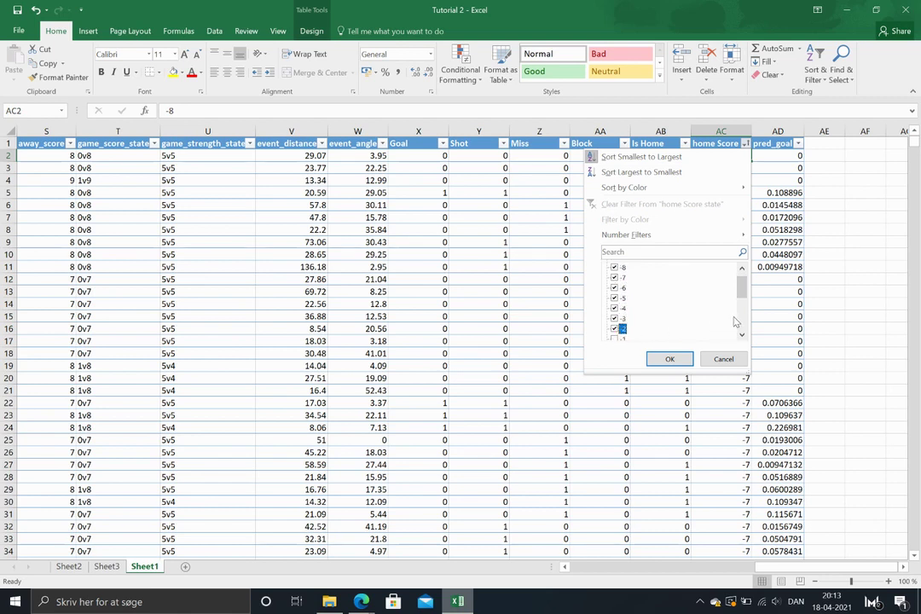
{"action": "left_click", "coordinate": [616, 340]}
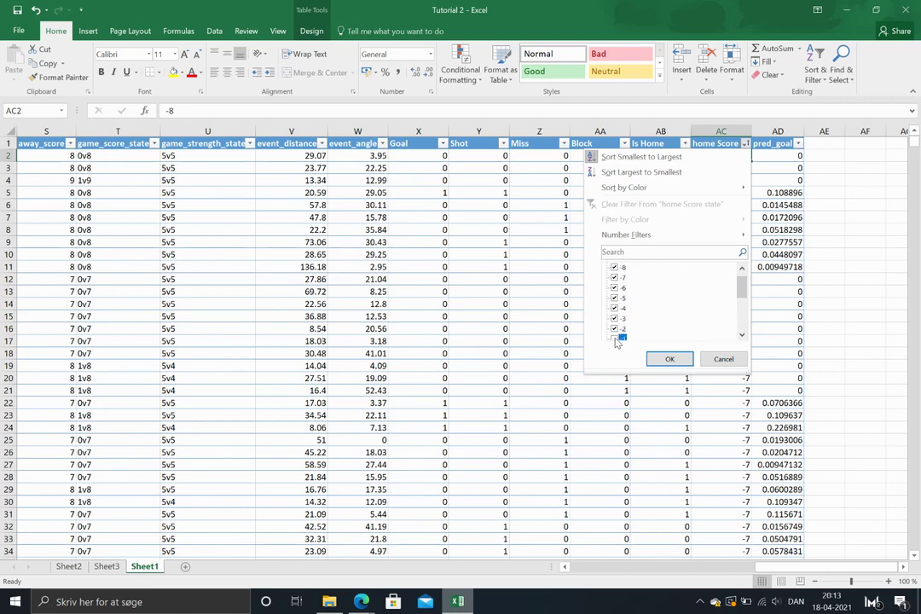
{"action": "left_click", "coordinate": [669, 359]}
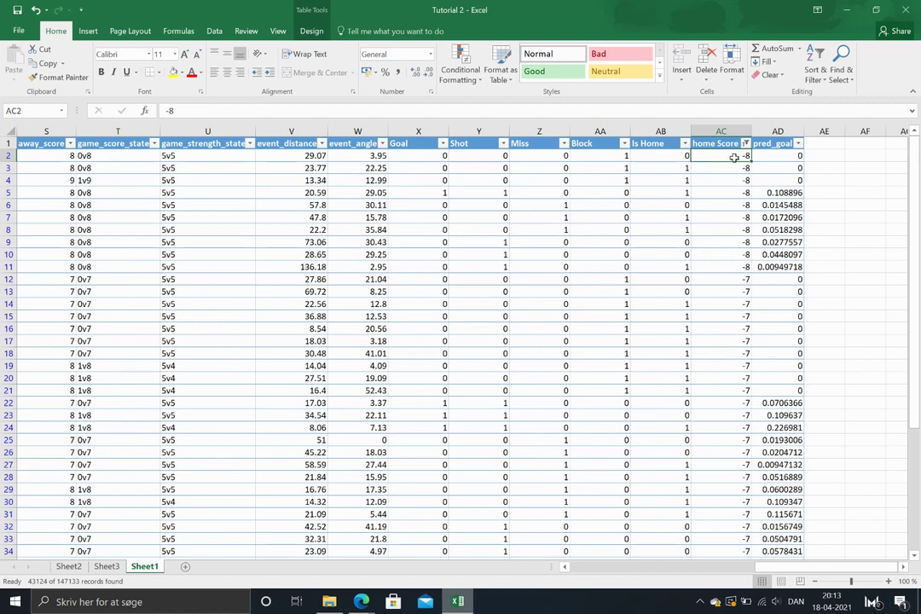
Step: Label all visible trailing rows 'trailing' in home Score state
{"action": "type", "text": "traili"}
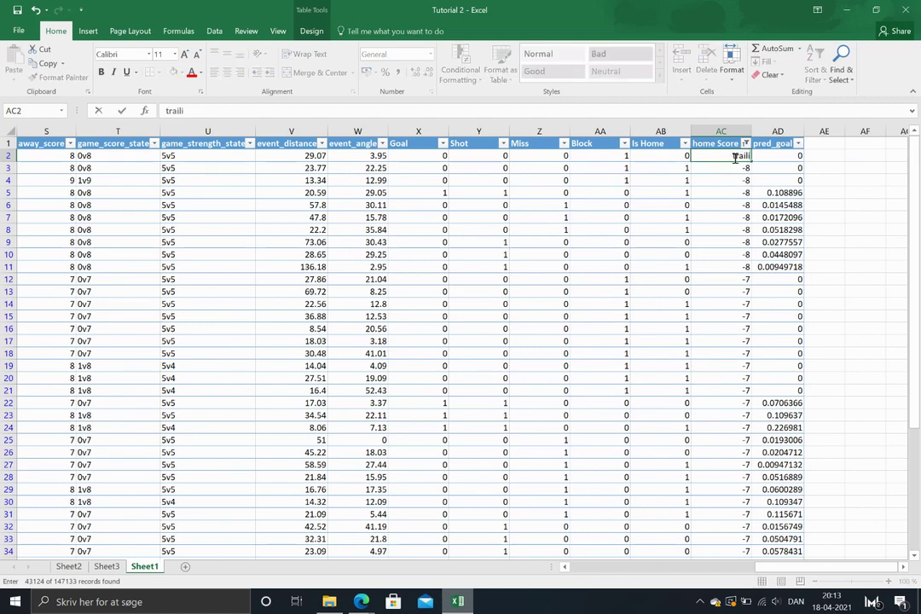
{"action": "type", "text": "ng"}
{"action": "key", "text": "Return"}
{"action": "left_click", "coordinate": [725, 155]}
{"action": "key", "text": "ctrl+c"}
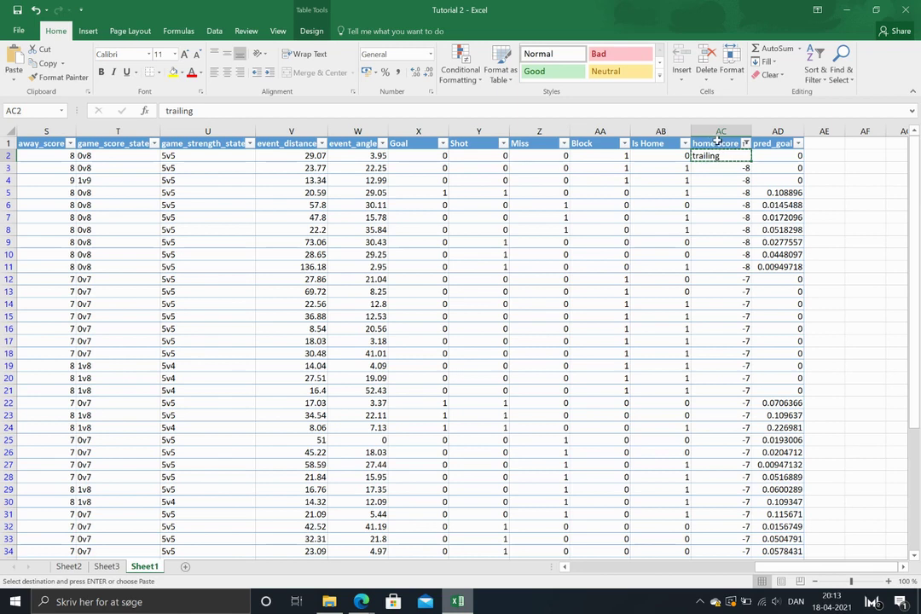
{"action": "left_click", "coordinate": [717, 134]}
{"action": "key", "text": "ctrl+v"}
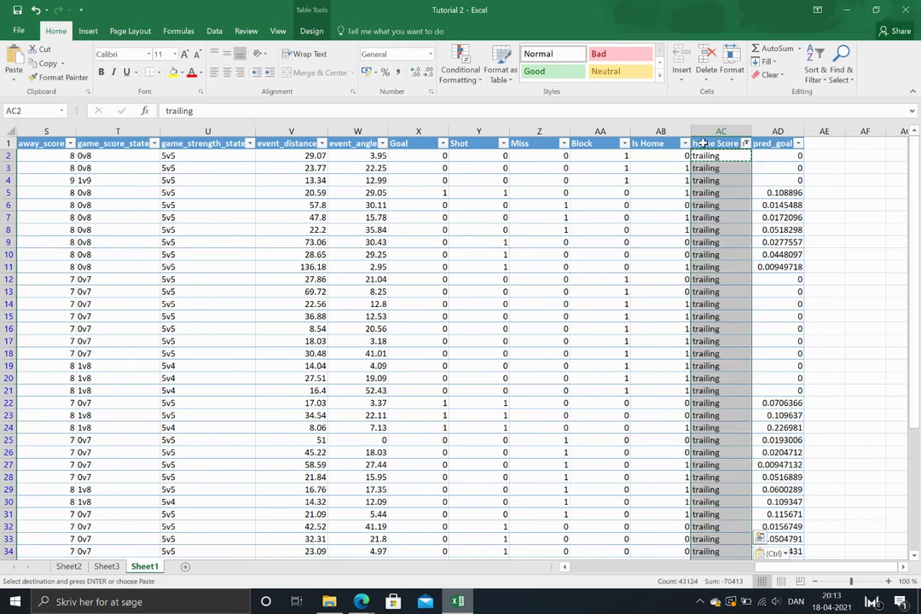
Step: Filter to the zero-difference rows and label them all 'tied'
{"action": "left_click", "coordinate": [747, 143]}
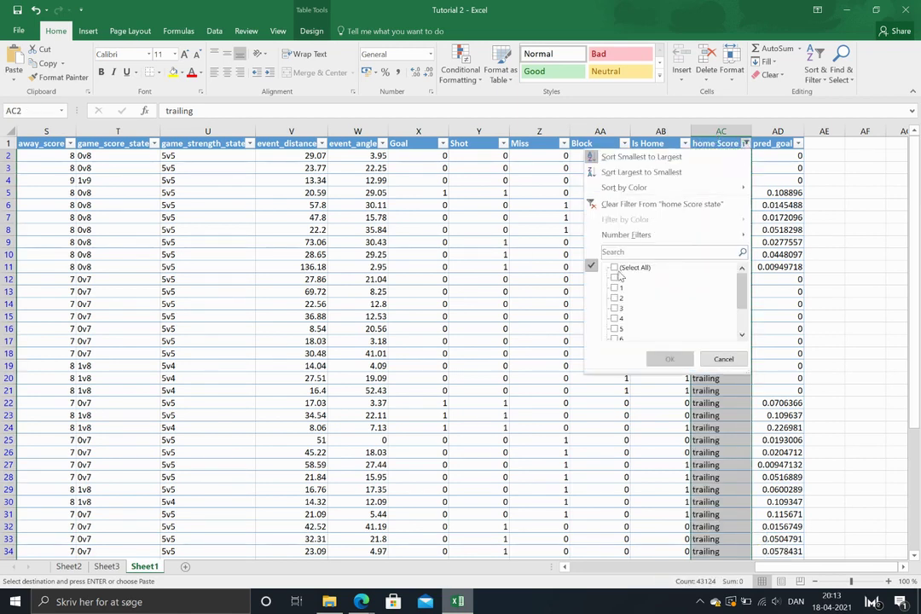
{"action": "left_click", "coordinate": [615, 267]}
{"action": "left_click", "coordinate": [670, 359]}
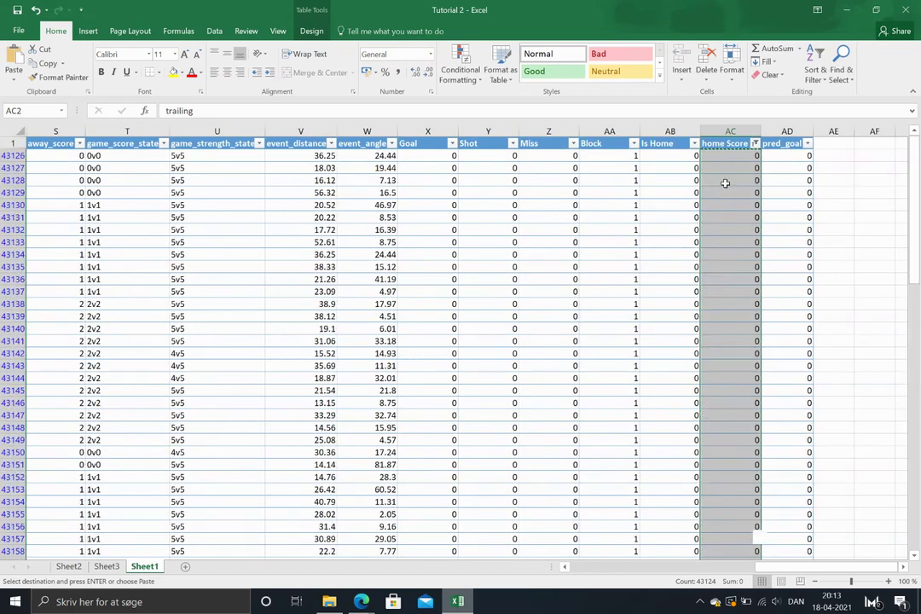
{"action": "left_click", "coordinate": [736, 155]}
{"action": "type", "text": "tied"}
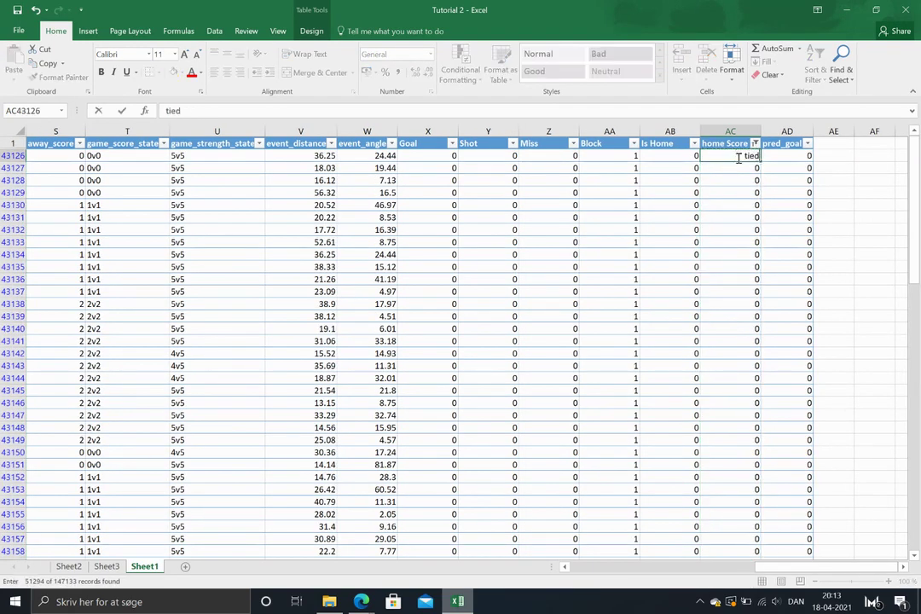
{"action": "key", "text": "Return"}
{"action": "left_click", "coordinate": [737, 158]}
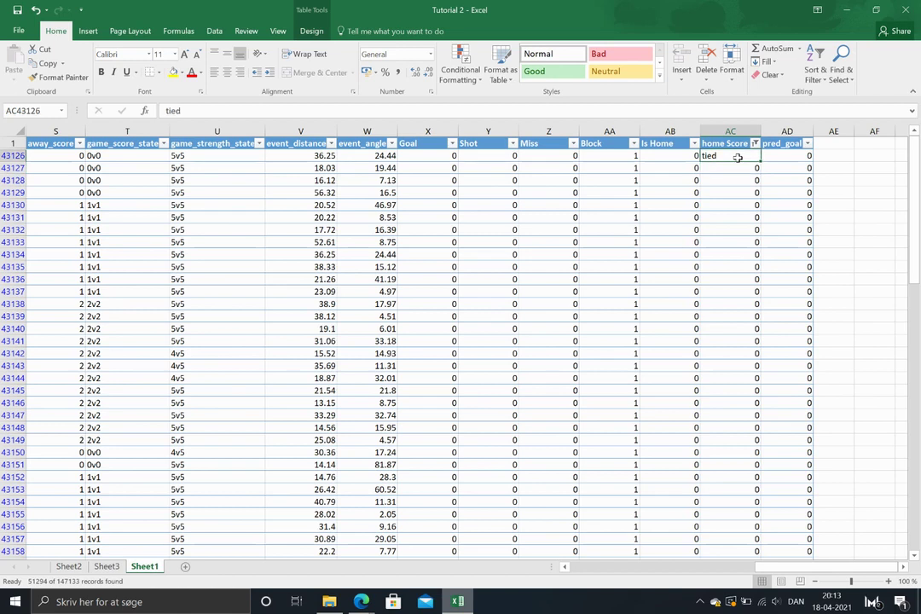
{"action": "key", "text": "ctrl+c"}
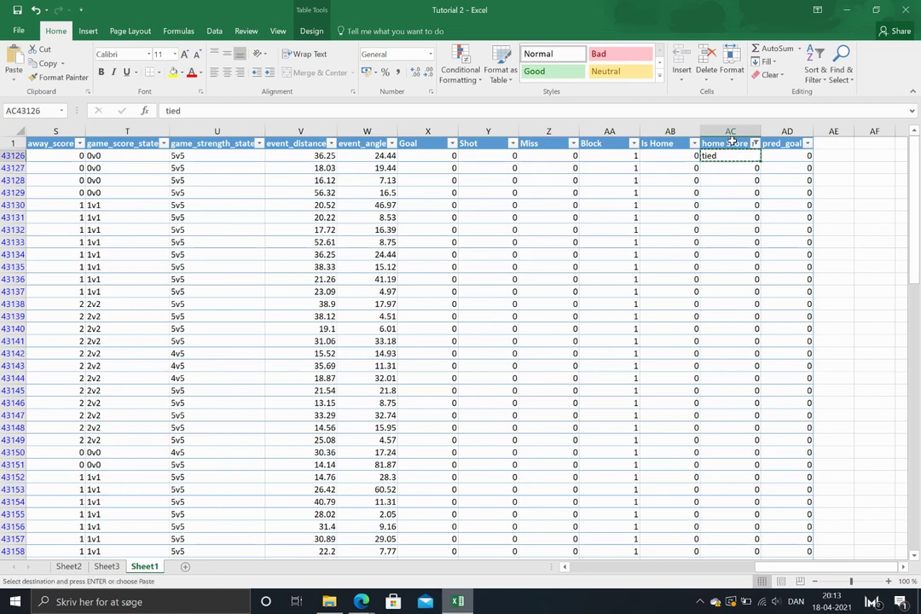
{"action": "left_click", "coordinate": [733, 134]}
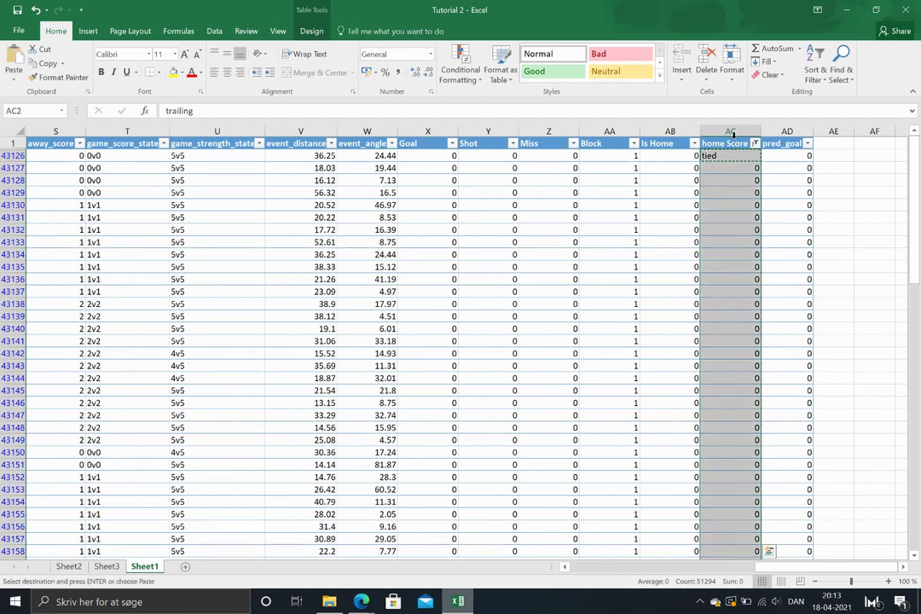
{"action": "key", "text": "ctrl+v"}
Step: Label the positive-difference rows 'leading', then clear the home Score state filter
{"action": "left_click", "coordinate": [754, 145]}
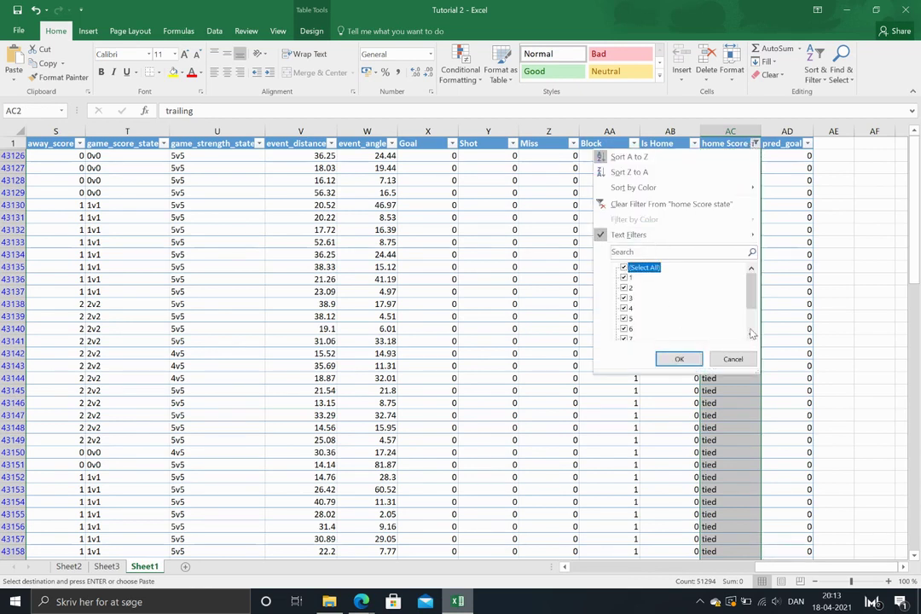
{"action": "scroll", "coordinate": [729, 331], "scroll_direction": "down", "scroll_amount": 2}
{"action": "left_click", "coordinate": [624, 318]}
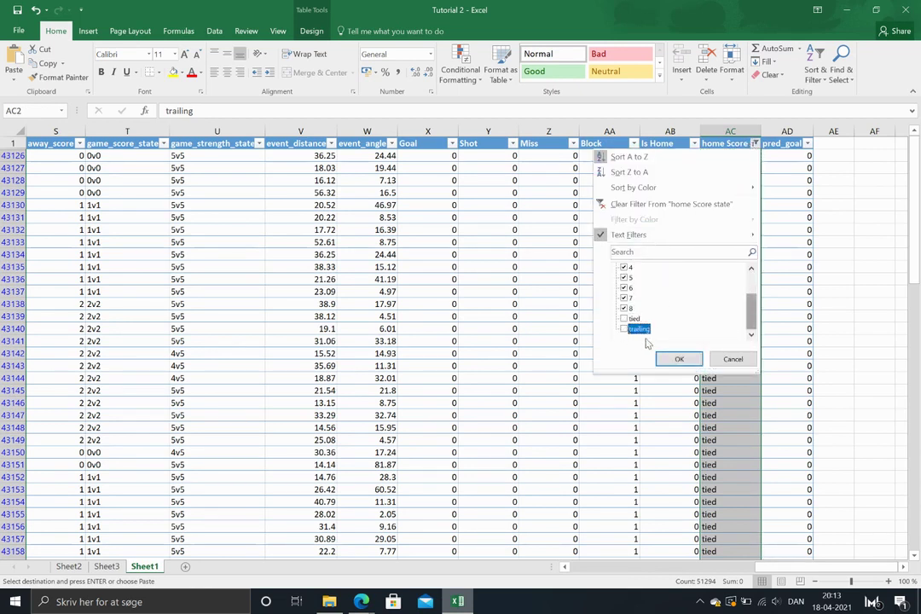
{"action": "left_click", "coordinate": [679, 359]}
{"action": "left_click", "coordinate": [732, 158]}
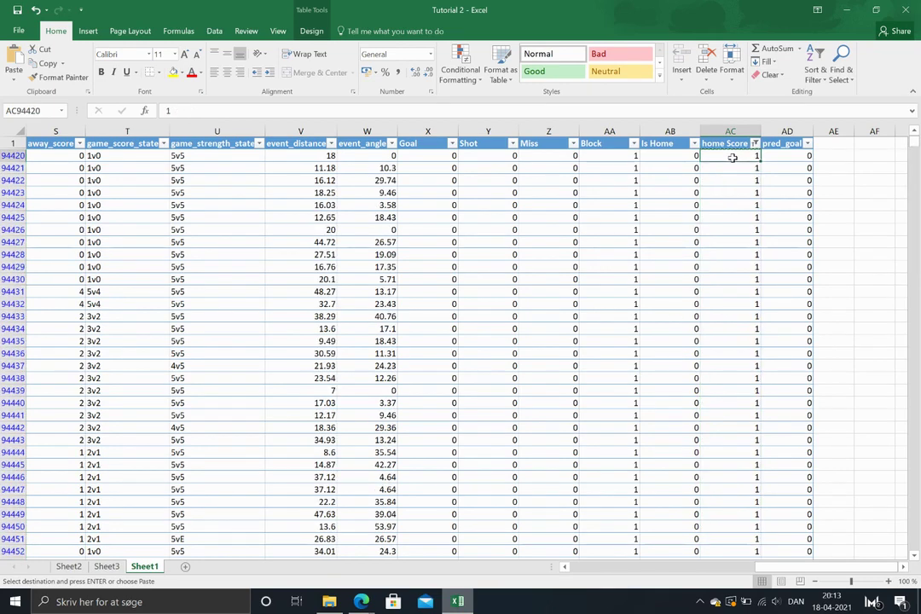
{"action": "type", "text": "leading"}
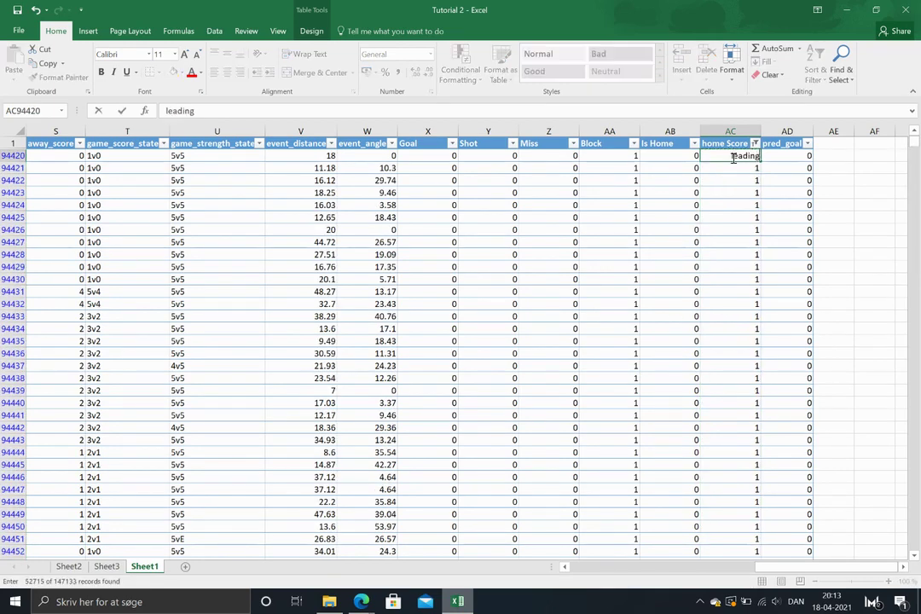
{"action": "key", "text": "ctrl+Return"}
{"action": "key", "text": "ctrl+c"}
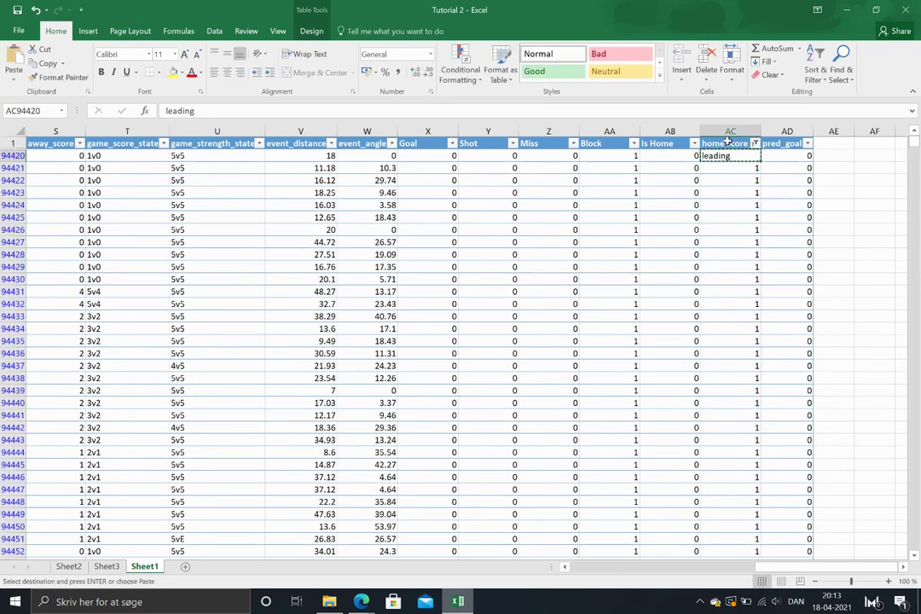
{"action": "left_click", "coordinate": [729, 142]}
{"action": "key", "text": "ctrl+v"}
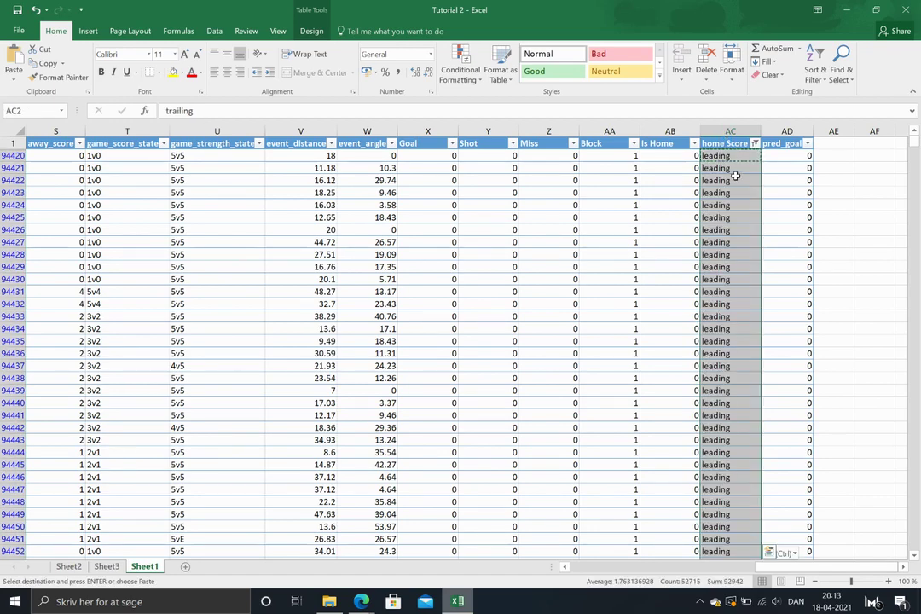
{"action": "left_click", "coordinate": [755, 143]}
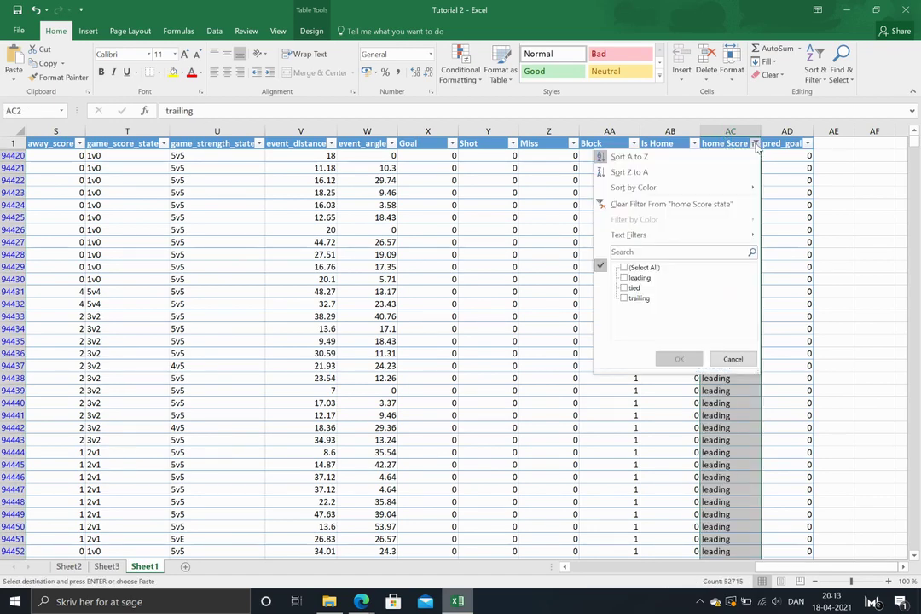
{"action": "left_click", "coordinate": [734, 204]}
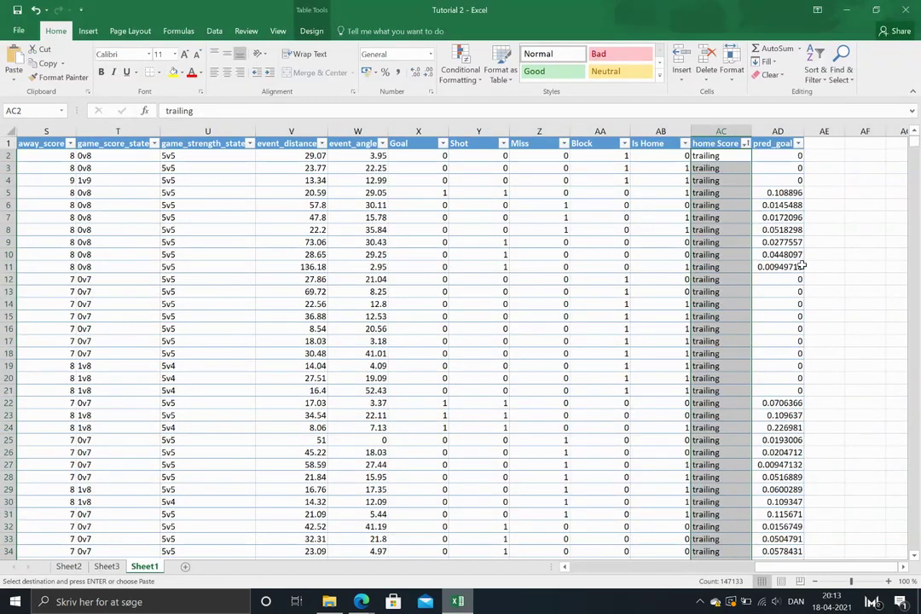
Step: Insert an empty 'SV adj' column before pred_goal
{"action": "left_click", "coordinate": [776, 131]}
{"action": "right_click", "coordinate": [776, 131]}
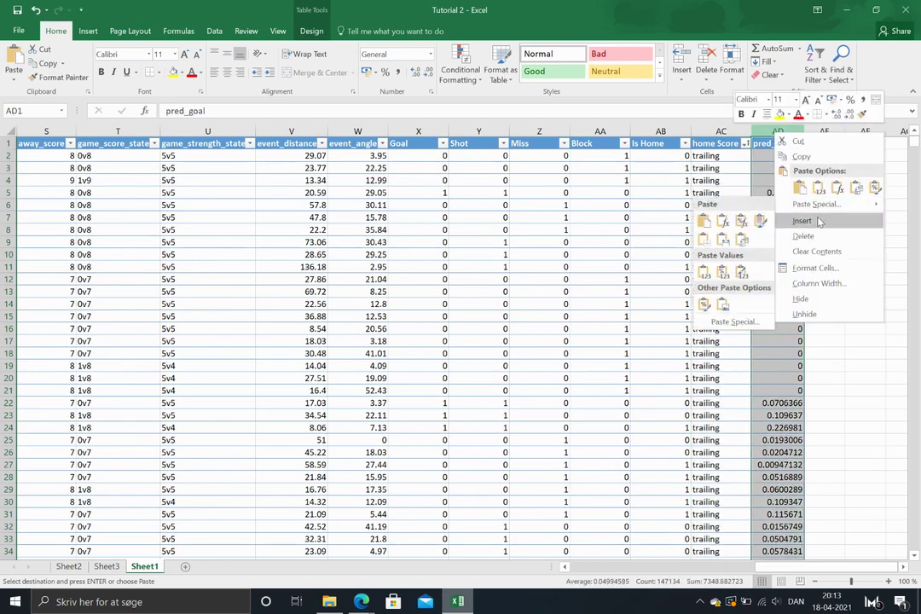
{"action": "left_click", "coordinate": [803, 221]}
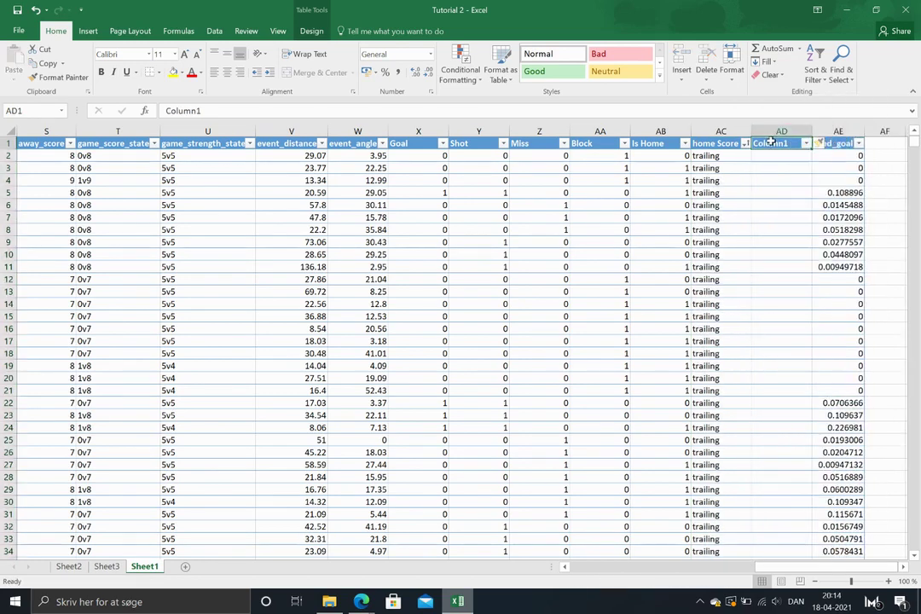
{"action": "type", "text": "SV adj"}
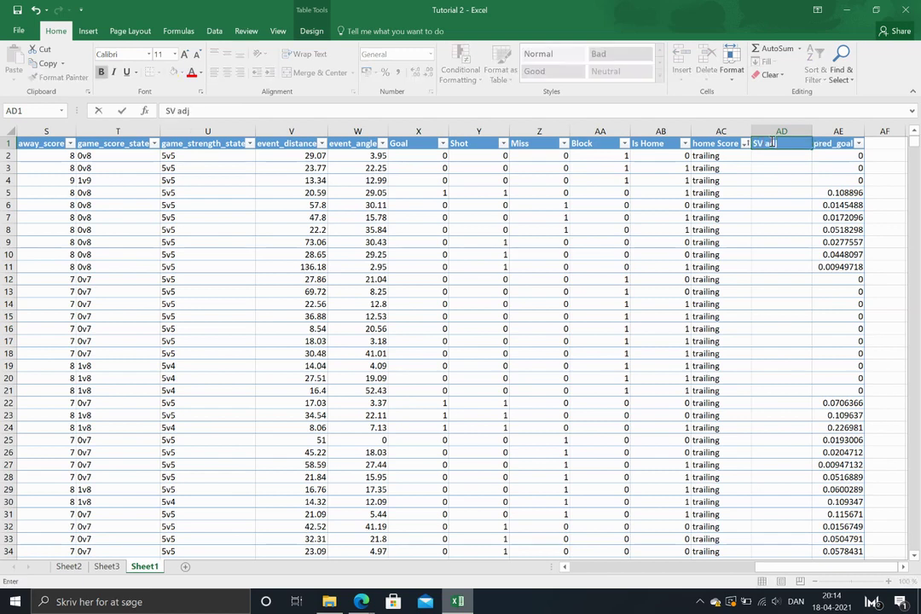
{"action": "key", "text": "Return"}
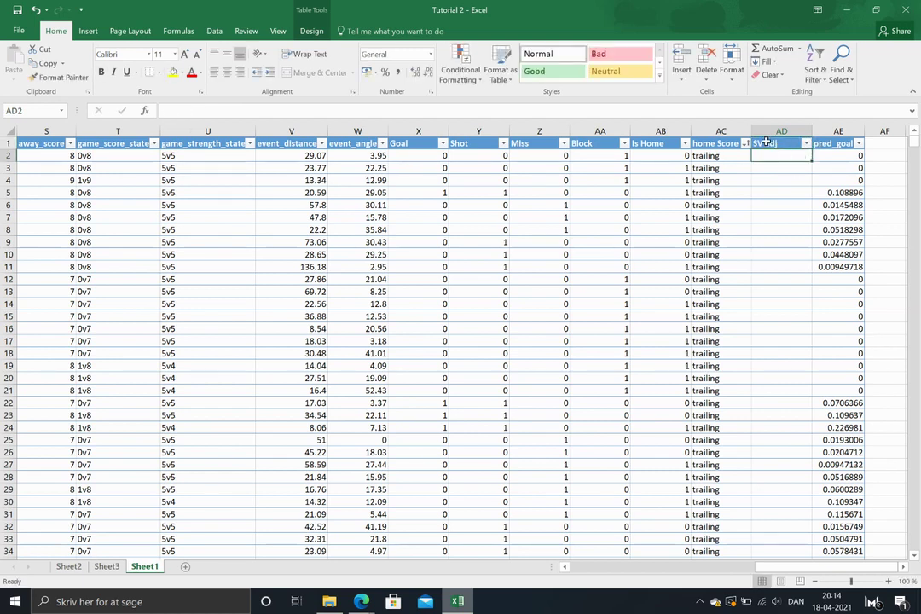
Step: Sort the table by home Score state, Is Home, then game_strength_state A to Z
{"action": "left_click", "coordinate": [746, 145]}
{"action": "left_click", "coordinate": [700, 158]}
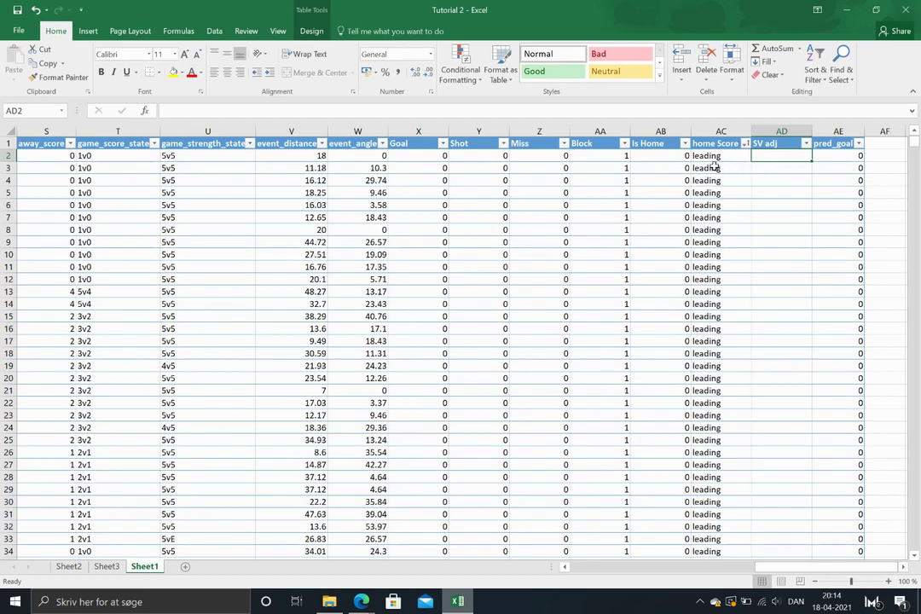
{"action": "left_click", "coordinate": [685, 145]}
{"action": "left_click", "coordinate": [653, 156]}
{"action": "left_click", "coordinate": [249, 143]}
{"action": "left_click", "coordinate": [201, 157]}
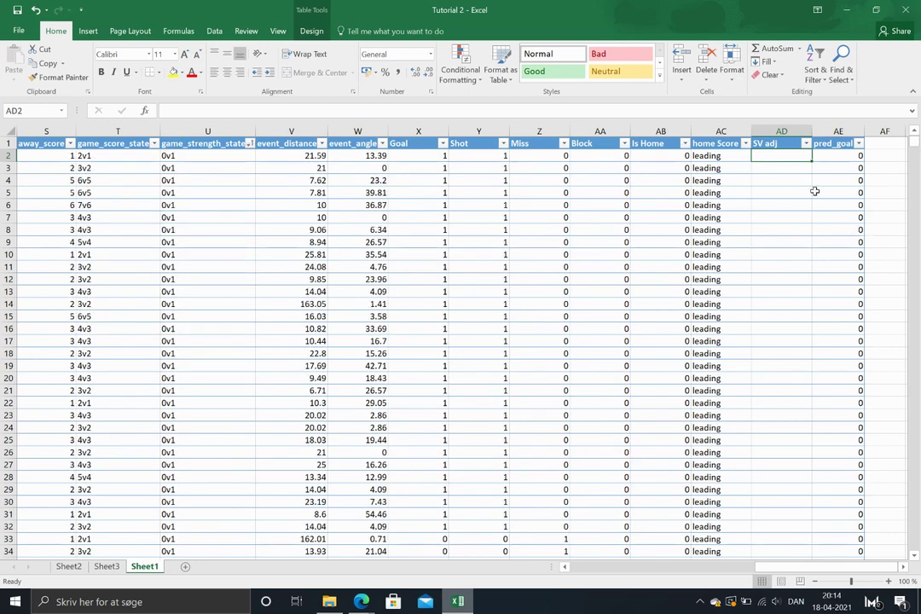
{"action": "left_click", "coordinate": [361, 602]}
Step: Find and select the 5v5 Expected Goals table under Score Adjustments in the Evolving-Hockey glossary
{"action": "left_click", "coordinate": [322, 533]}
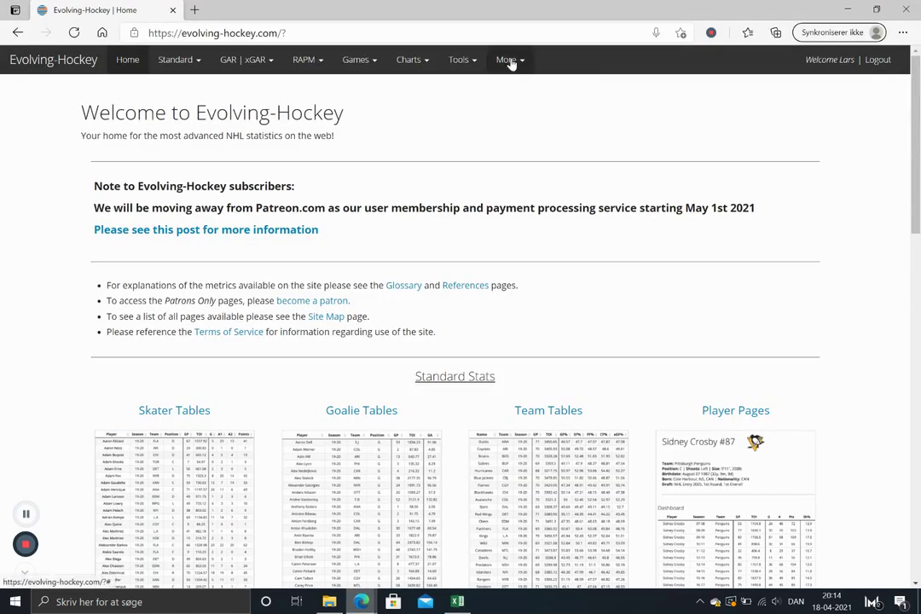
{"action": "left_click", "coordinate": [517, 64]}
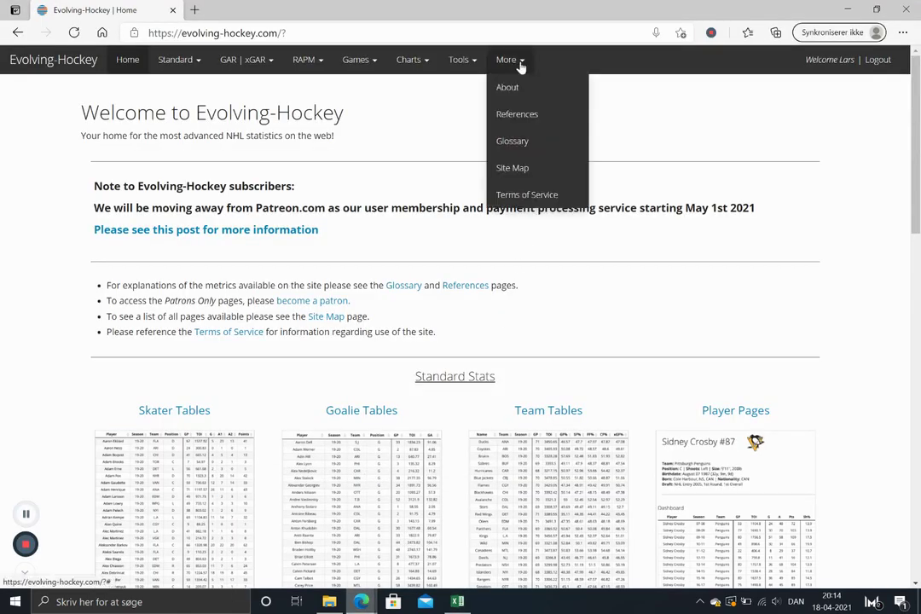
{"action": "left_click", "coordinate": [524, 143]}
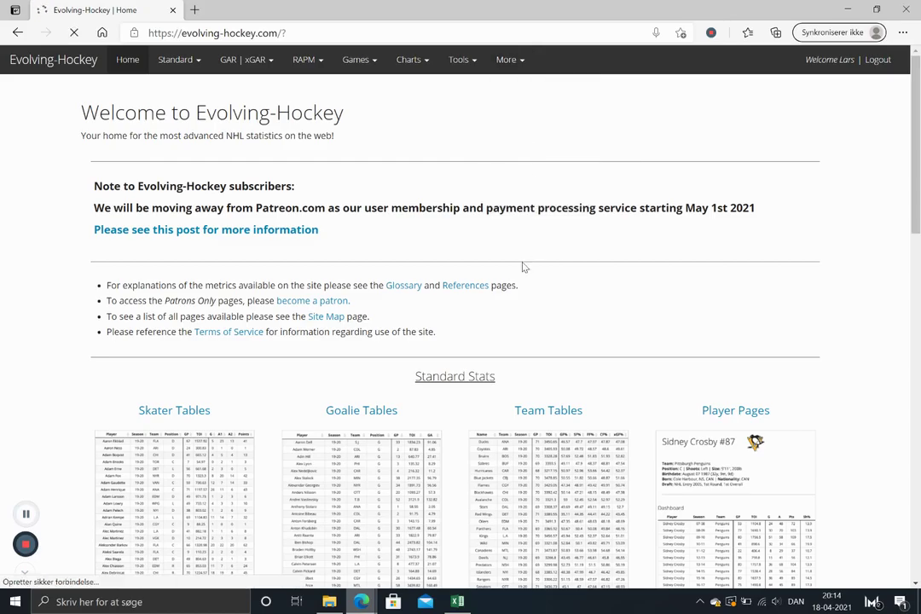
{"action": "scroll", "coordinate": [522, 266], "scroll_direction": "down", "scroll_amount": 15}
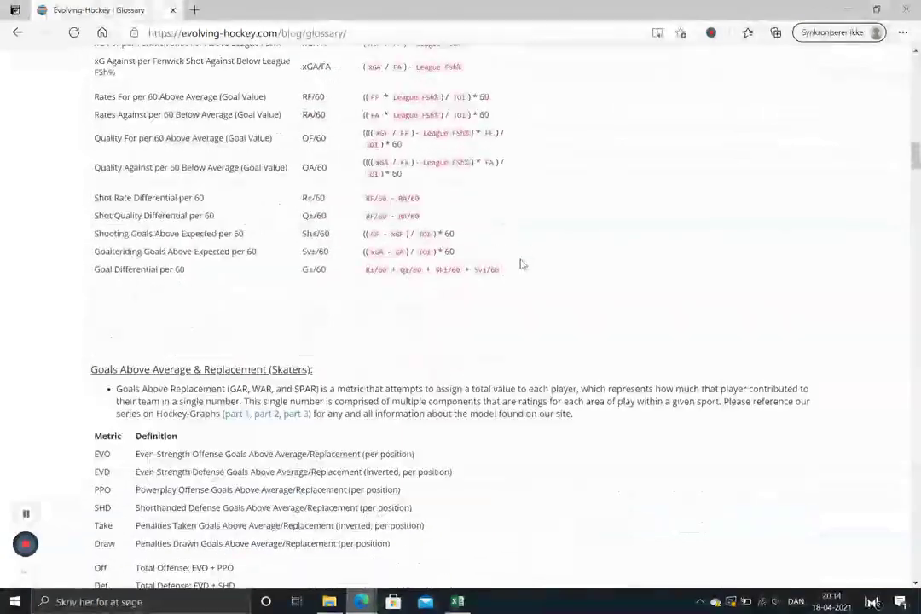
{"action": "scroll", "coordinate": [523, 265], "scroll_direction": "down", "scroll_amount": 20}
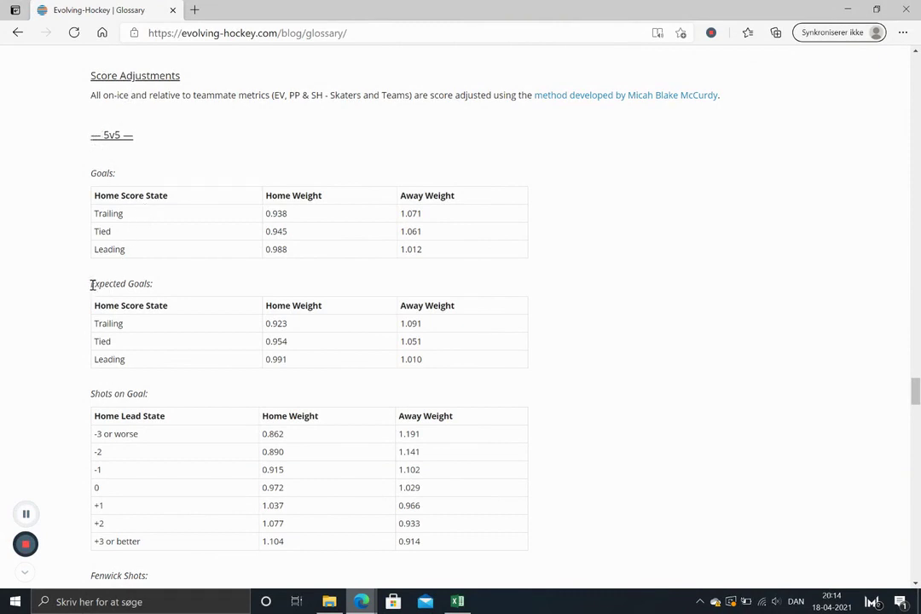
{"action": "left_click_drag", "start_coordinate": [93, 284], "coordinate": [475, 378]}
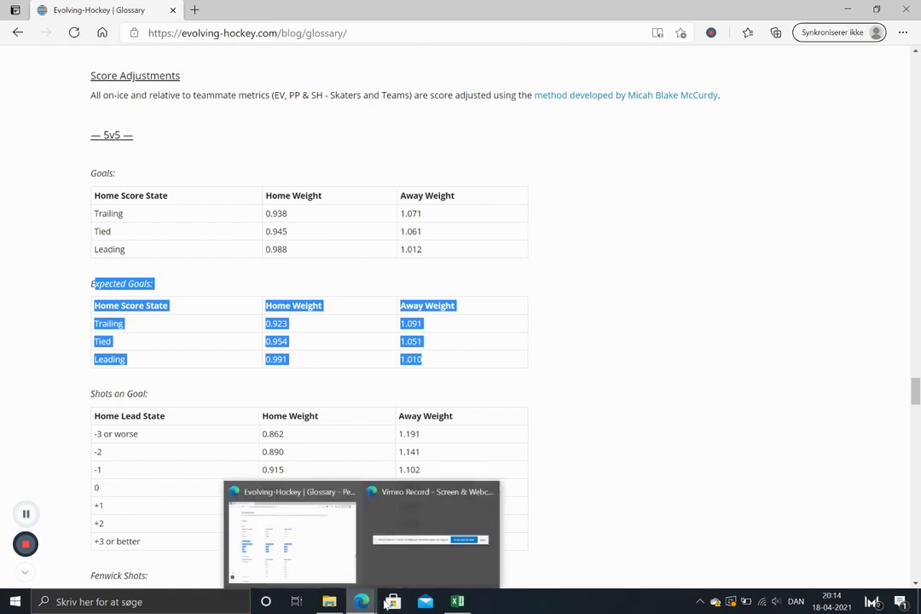
{"action": "left_click", "coordinate": [457, 602]}
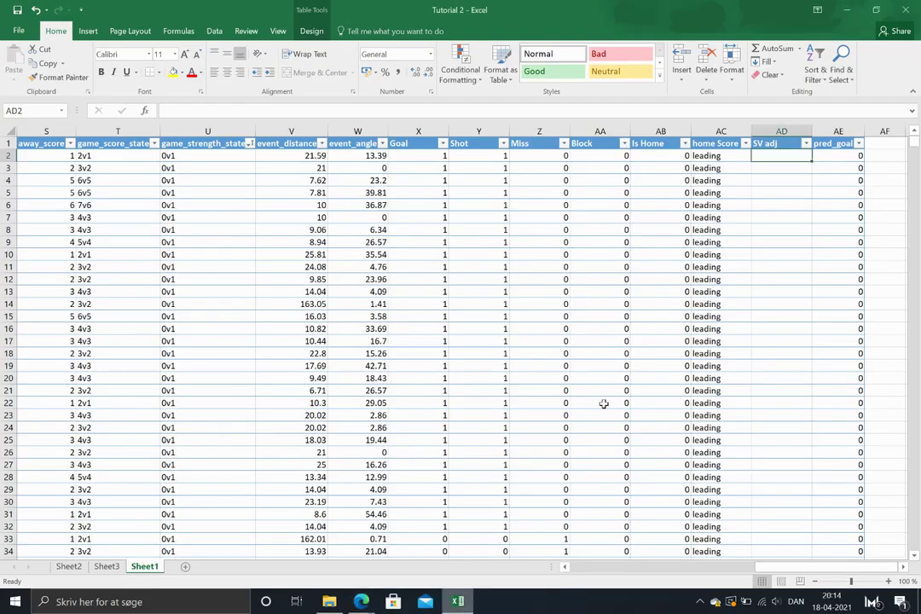
Step: Filter the table to trailing score state, home shots (Is Home 1) and 5v5 strength
{"action": "left_click", "coordinate": [745, 143]}
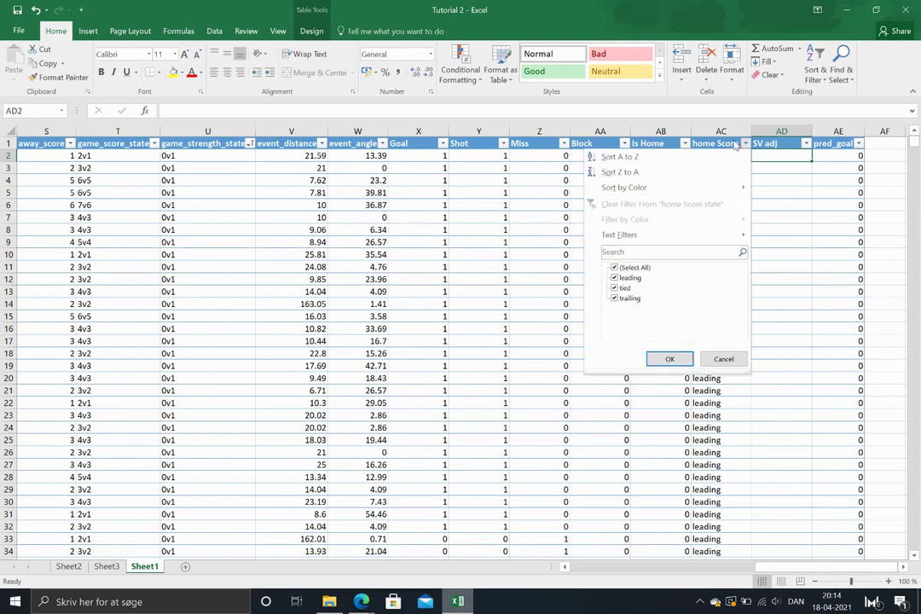
{"action": "left_click", "coordinate": [614, 269]}
{"action": "left_click", "coordinate": [614, 298]}
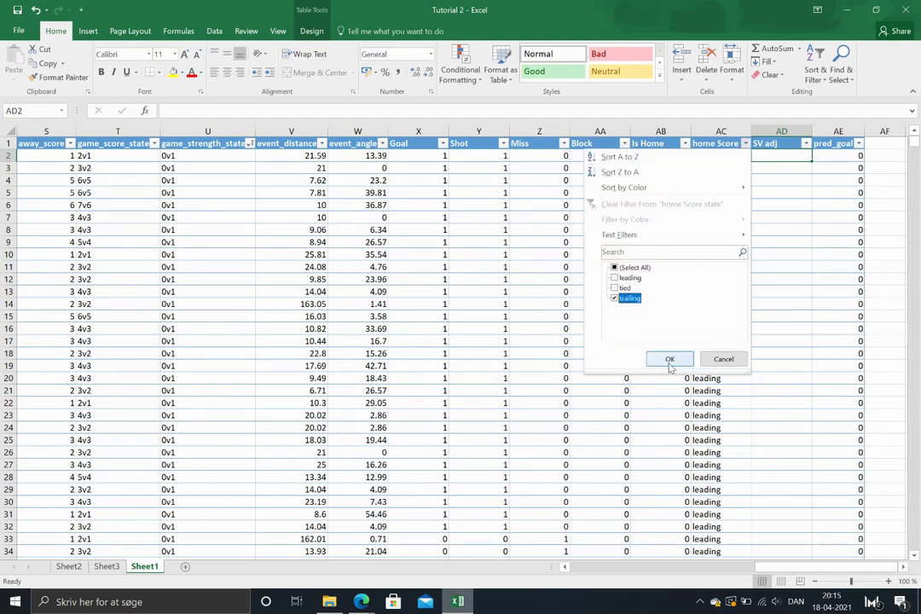
{"action": "left_click", "coordinate": [670, 358]}
{"action": "left_click", "coordinate": [684, 144]}
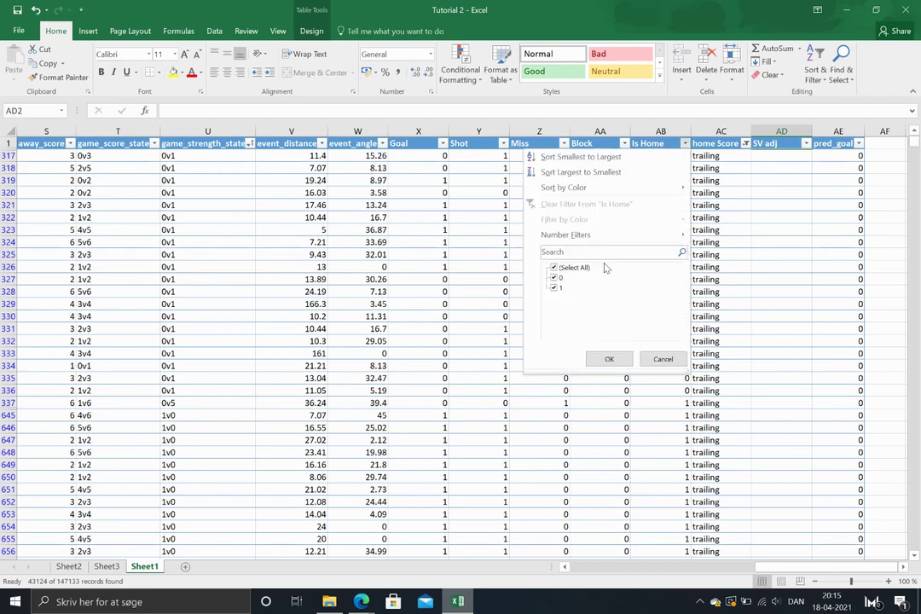
{"action": "left_click", "coordinate": [555, 279]}
{"action": "left_click", "coordinate": [609, 359]}
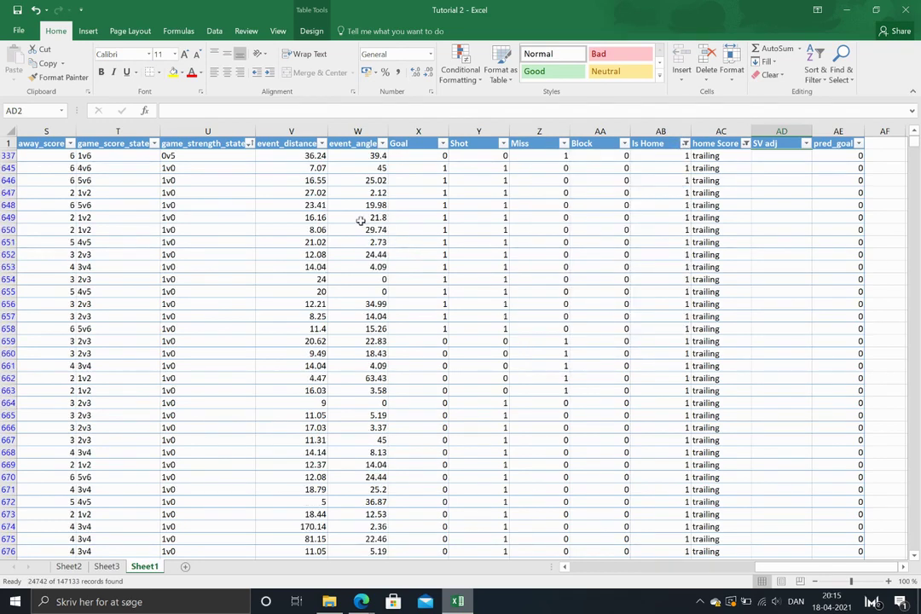
{"action": "left_click", "coordinate": [248, 143]}
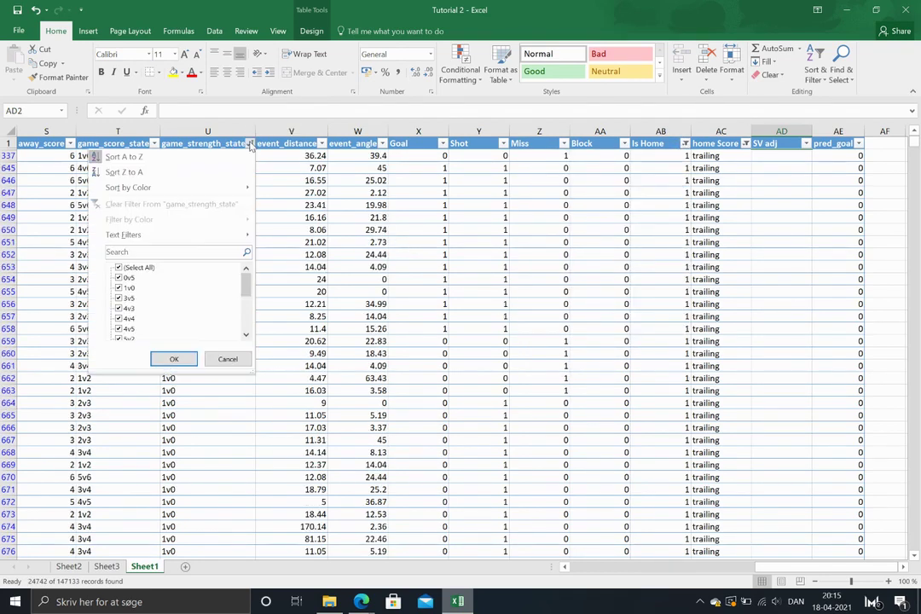
{"action": "left_click", "coordinate": [122, 269]}
{"action": "scroll", "coordinate": [170, 308], "scroll_direction": "down", "scroll_amount": 2}
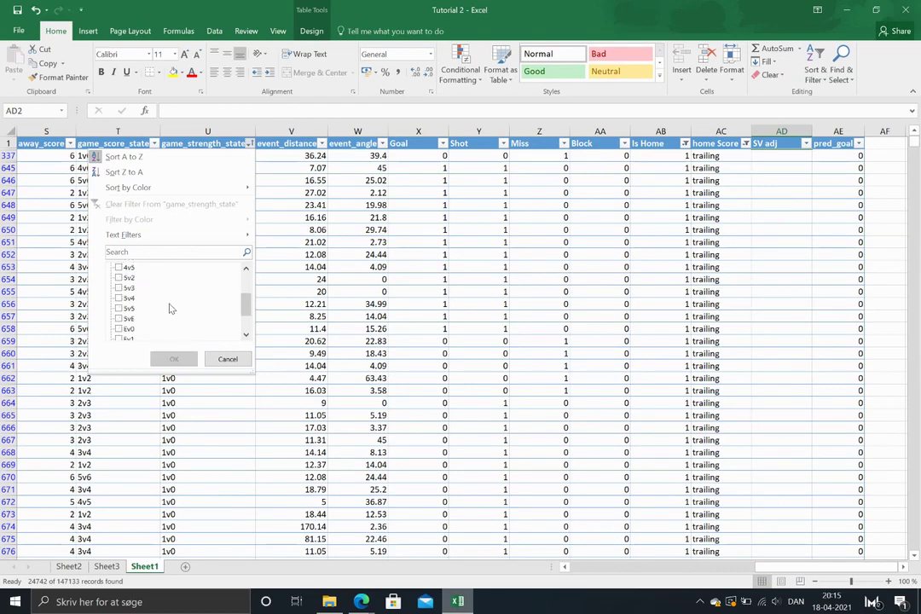
{"action": "left_click", "coordinate": [126, 309]}
{"action": "left_click", "coordinate": [173, 359]}
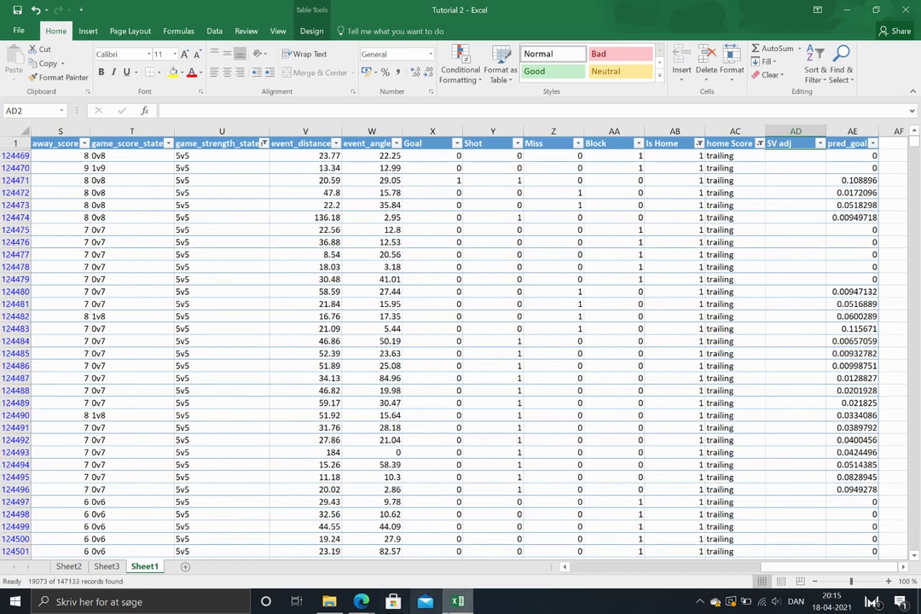
Step: Set SV adj to 0.923 for all visible home 5v5 trailing shots
{"action": "left_click", "coordinate": [456, 602]}
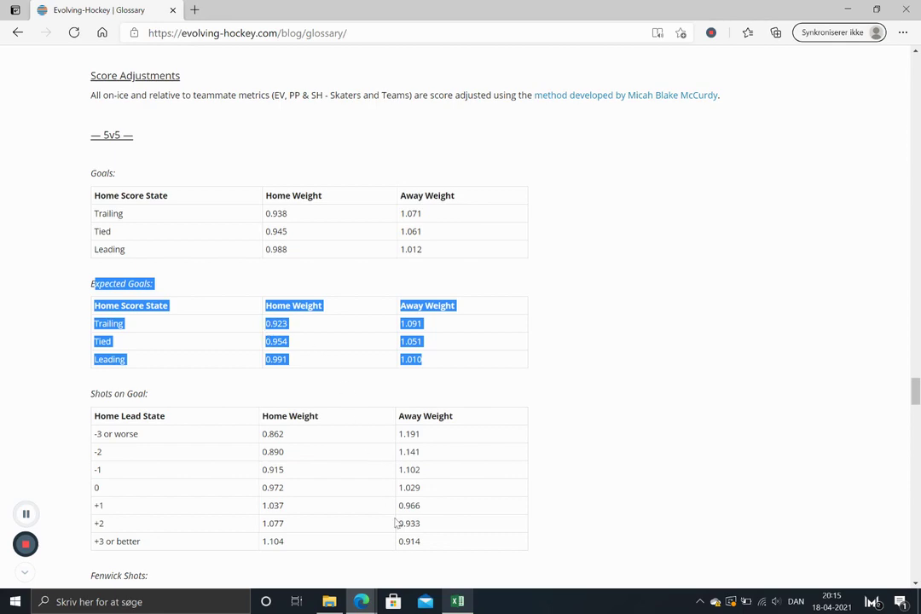
{"action": "left_click", "coordinate": [465, 604]}
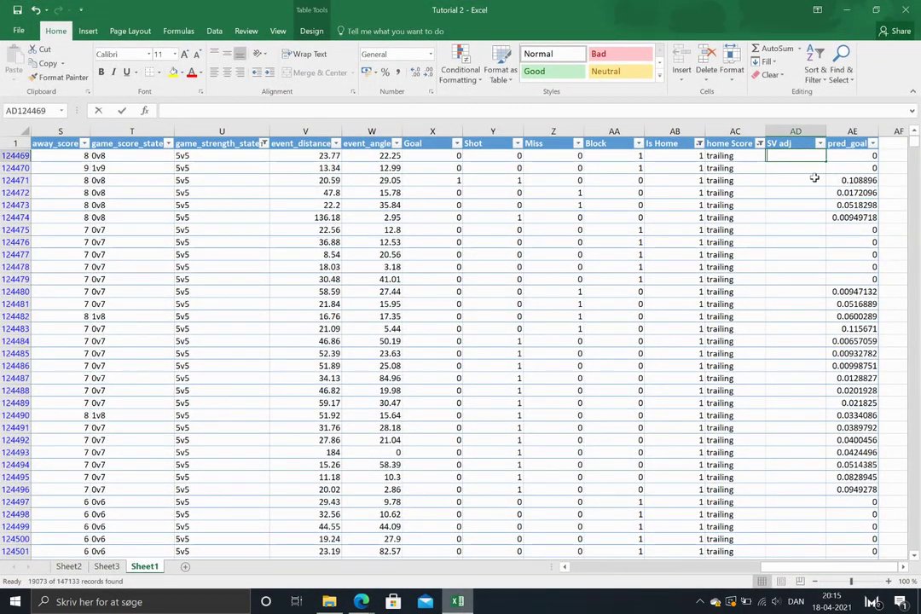
{"action": "type", "text": "0.923"}
{"action": "key", "text": "Return"}
{"action": "key", "text": "Up"}
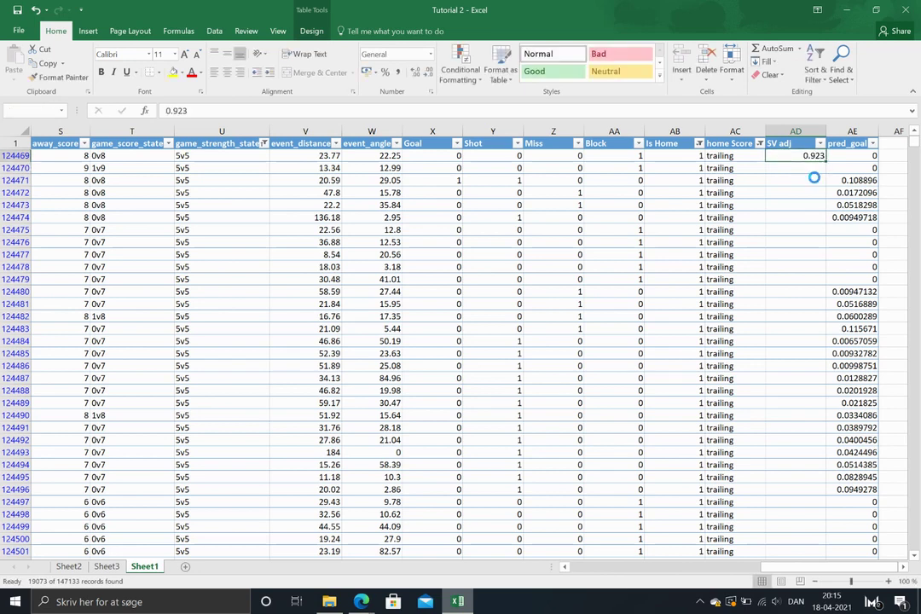
{"action": "key", "text": "ctrl+c"}
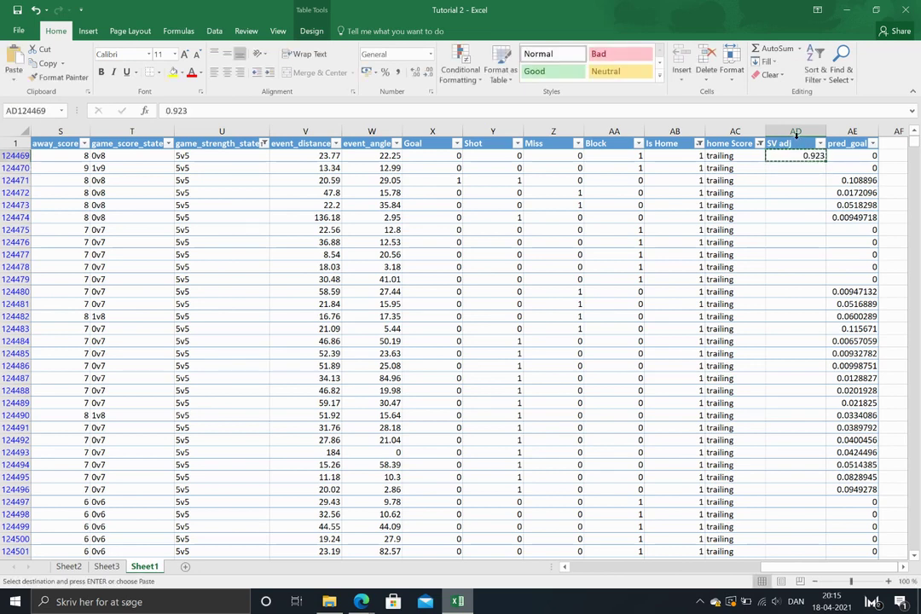
{"action": "left_click", "coordinate": [795, 141]}
{"action": "key", "text": "ctrl+v"}
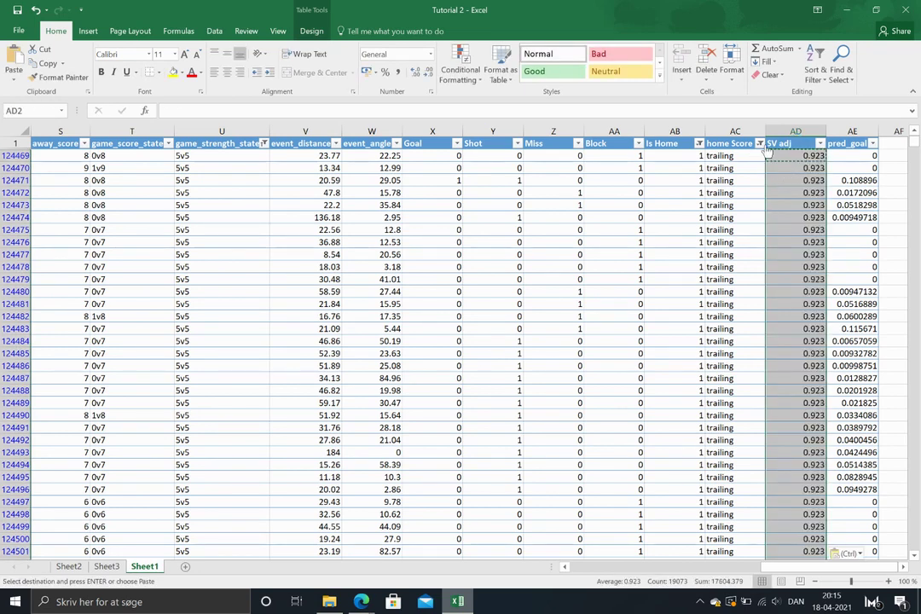
Step: Change the home Score state filter from trailing to tied
{"action": "left_click", "coordinate": [759, 143]}
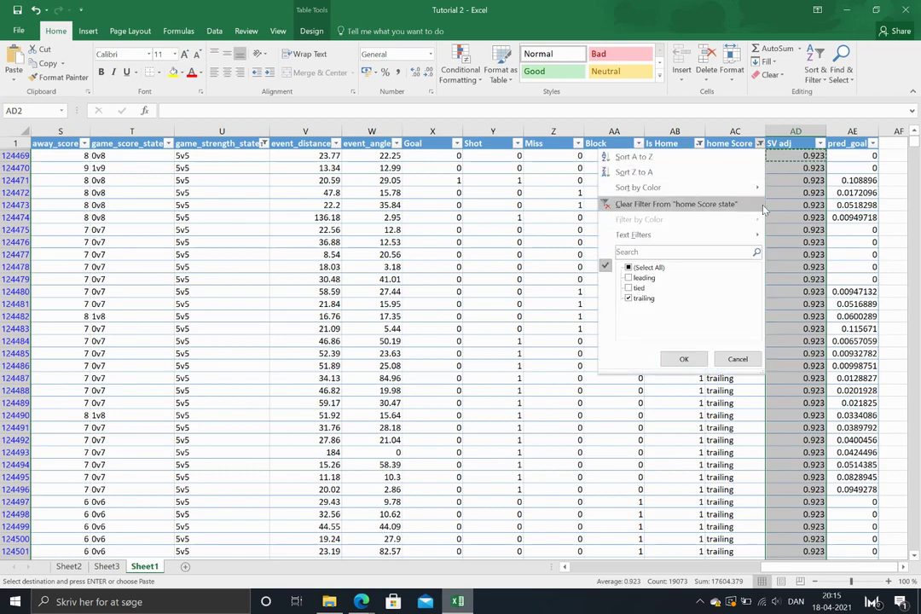
{"action": "left_click", "coordinate": [640, 298]}
{"action": "left_click", "coordinate": [630, 288]}
{"action": "left_click", "coordinate": [684, 359]}
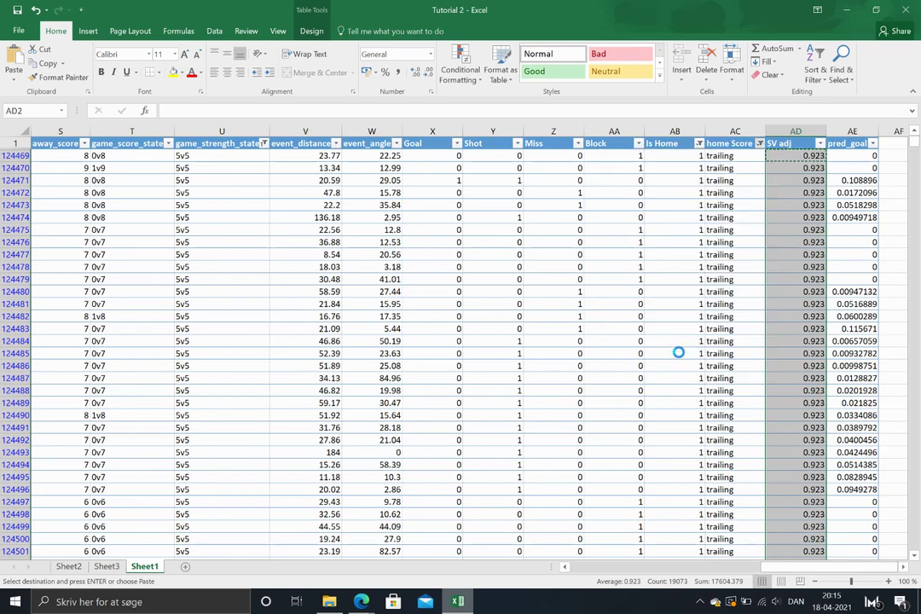
{"action": "left_click", "coordinate": [792, 160]}
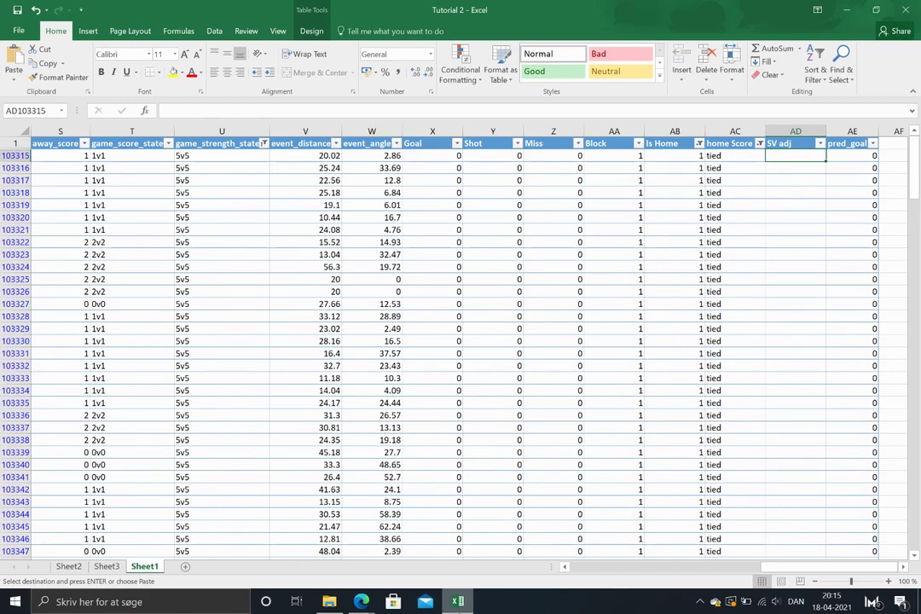
Step: Set SV adj to 0.954 for all visible home 5v5 tied shots
{"action": "left_click", "coordinate": [456, 602]}
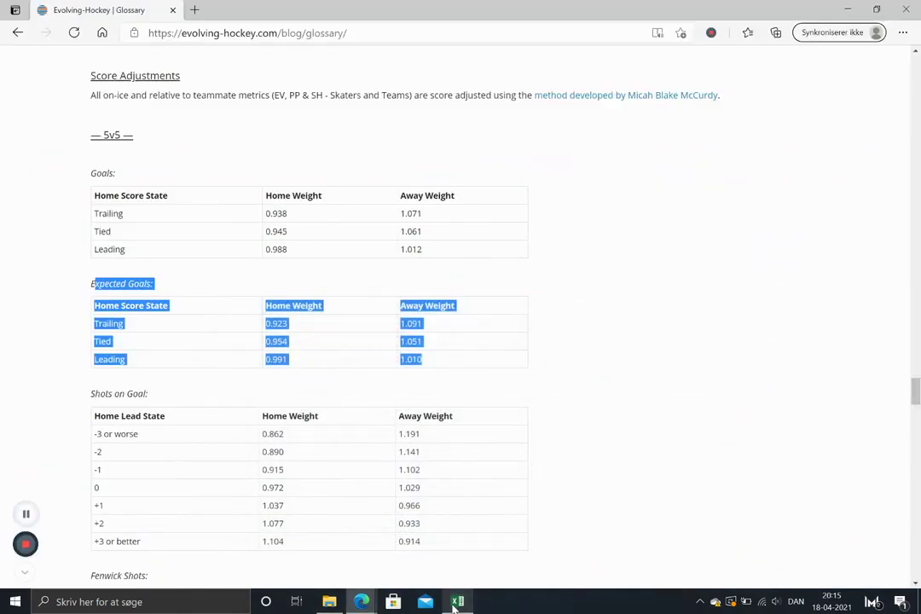
{"action": "left_click", "coordinate": [455, 602]}
{"action": "type", "text": "0.9"}
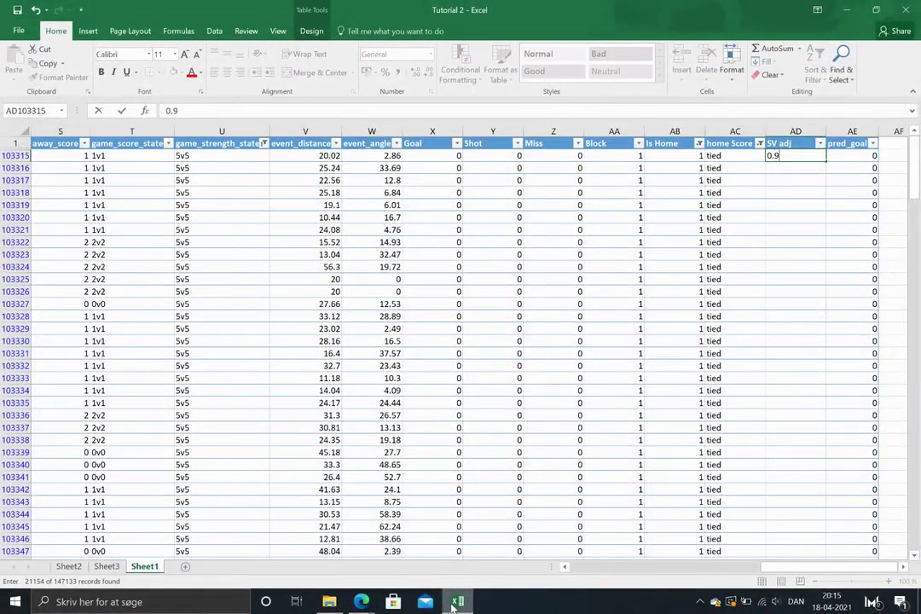
{"action": "type", "text": "54"}
{"action": "key", "text": "ctrl+Return"}
{"action": "key", "text": "ctrl+c"}
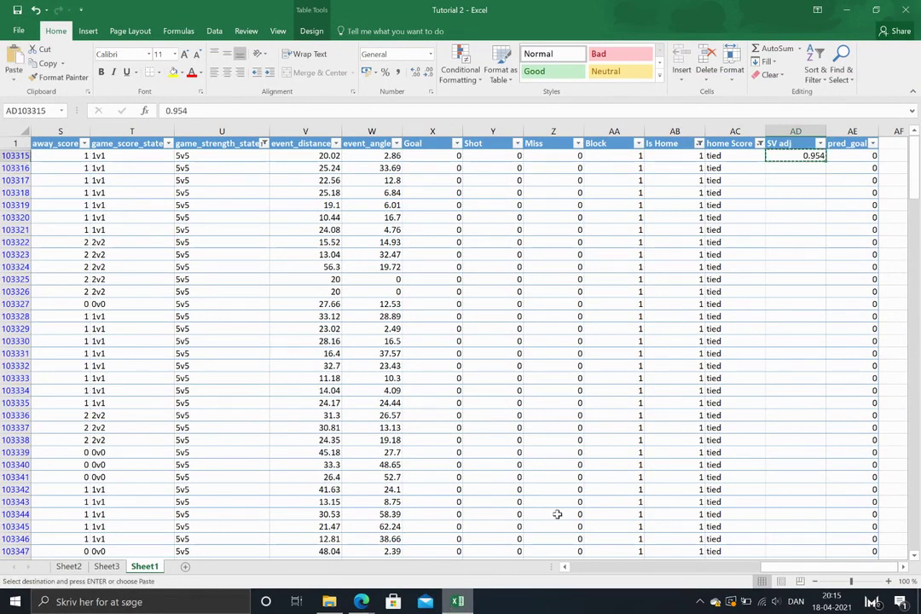
{"action": "left_click", "coordinate": [779, 136]}
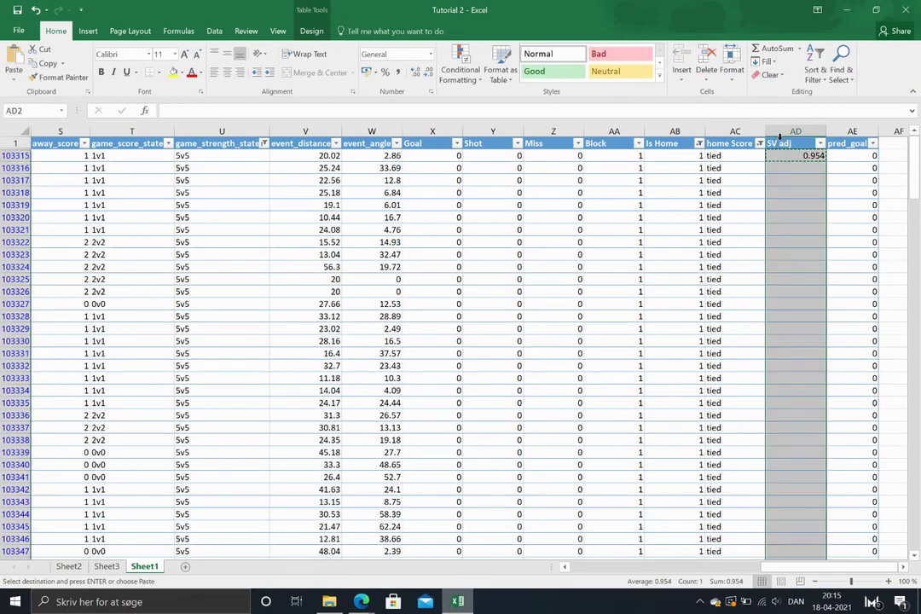
{"action": "key", "text": "ctrl+v"}
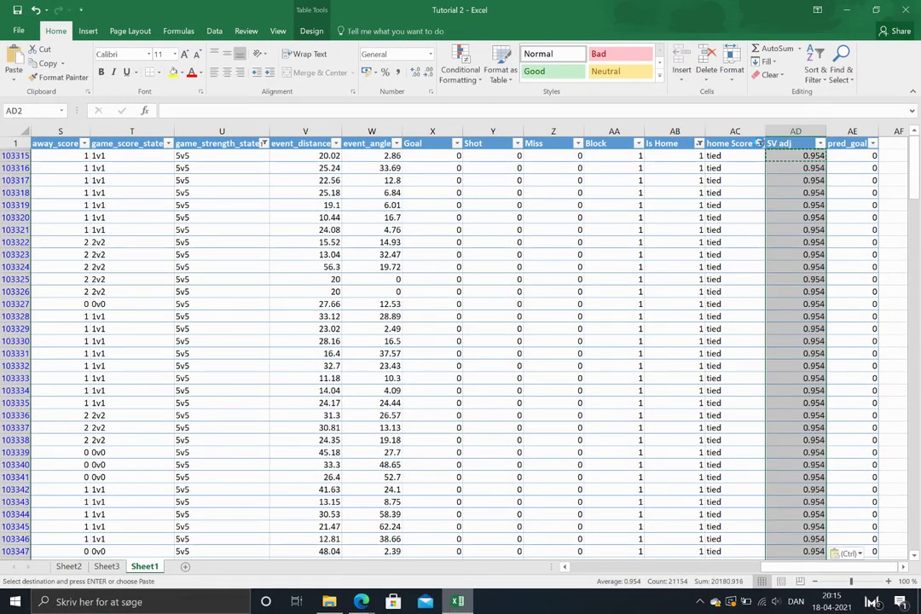
Step: Filter to leading rows and set their SV adj to 0.991
{"action": "left_click", "coordinate": [759, 143]}
{"action": "left_click", "coordinate": [629, 277]}
{"action": "left_click", "coordinate": [628, 287]}
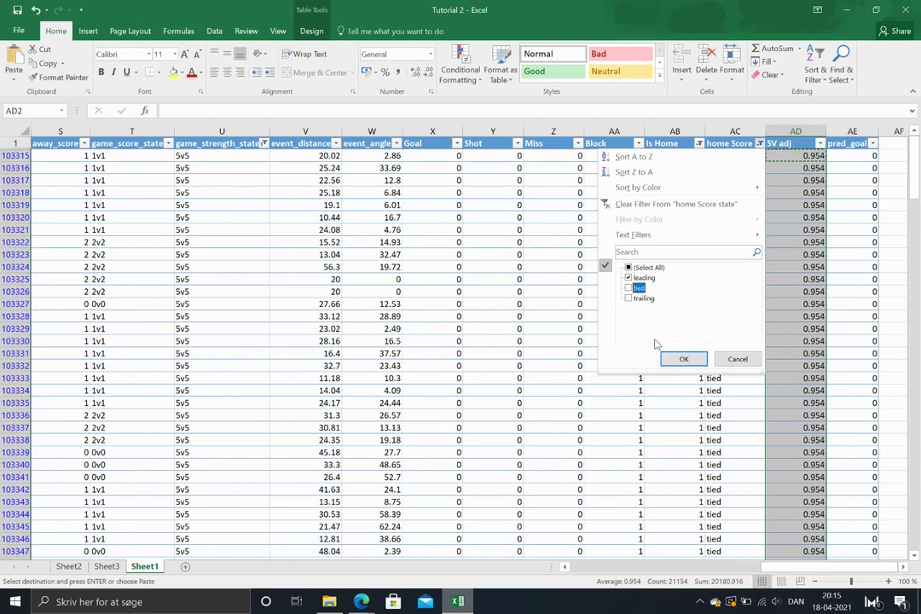
{"action": "left_click", "coordinate": [683, 358]}
{"action": "left_click", "coordinate": [806, 156]}
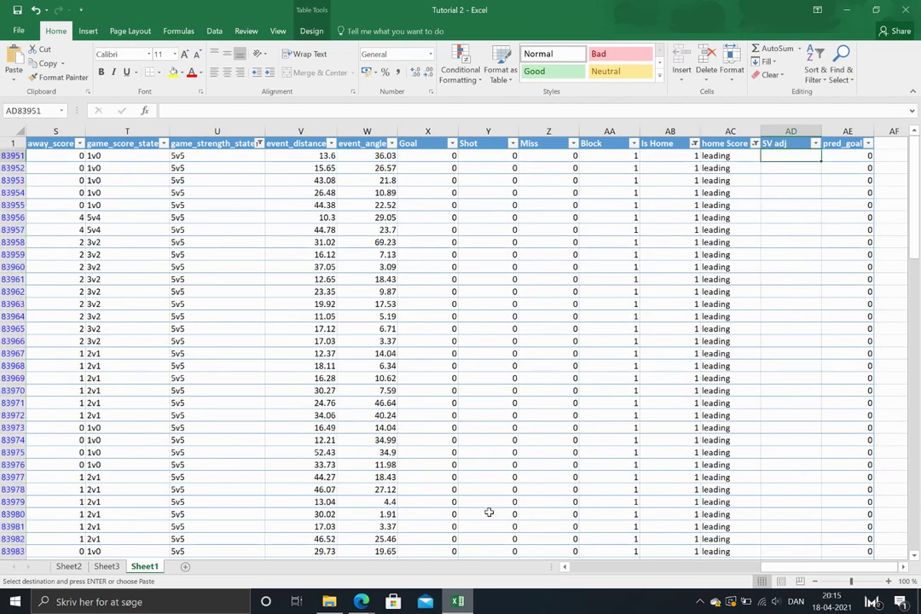
{"action": "left_click", "coordinate": [458, 601]}
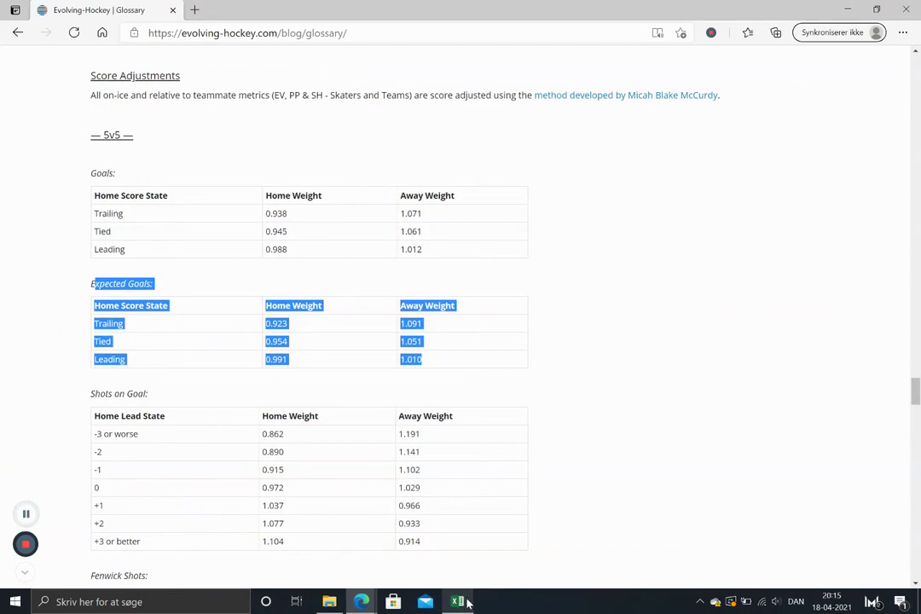
{"action": "left_click", "coordinate": [460, 602]}
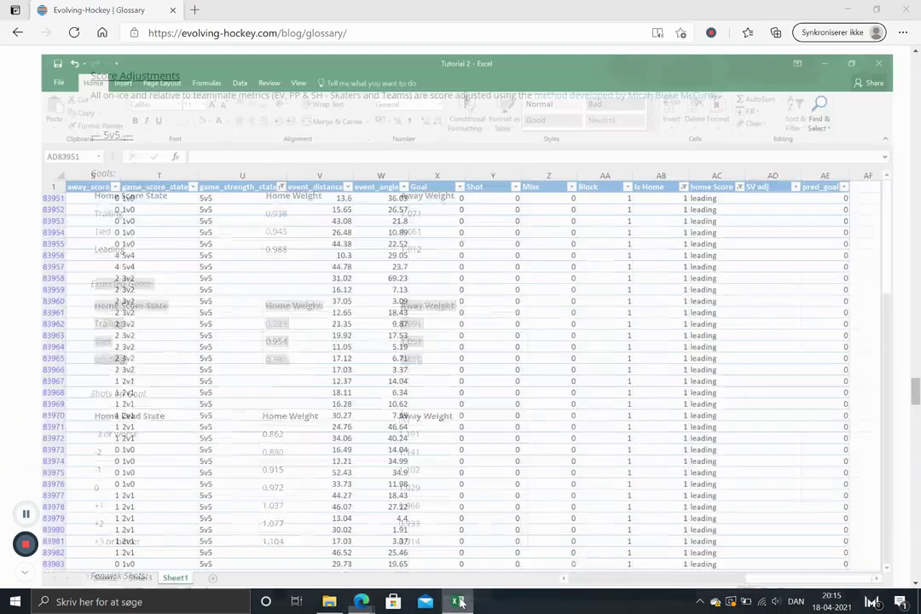
{"action": "type", "text": "0.9"}
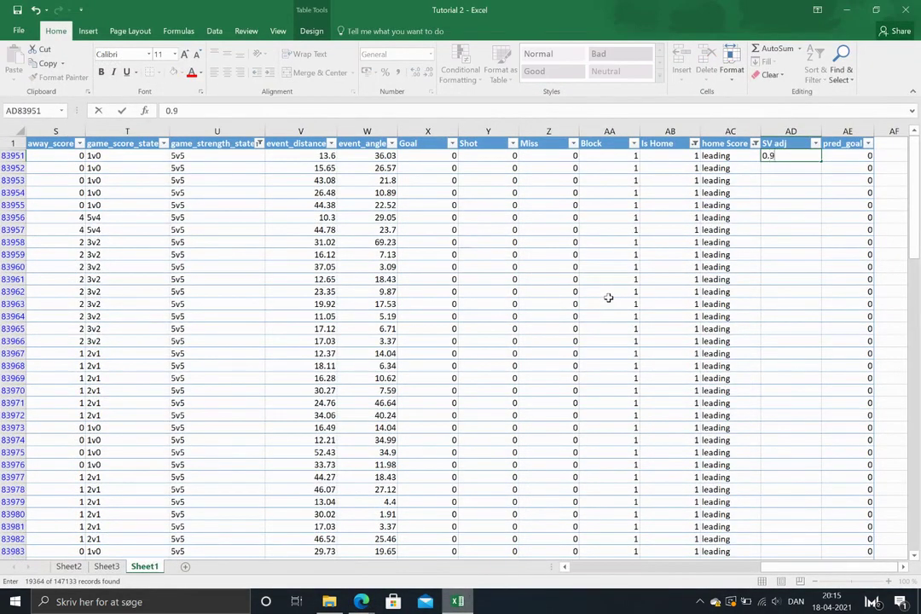
{"action": "type", "text": "91"}
{"action": "key", "text": "ctrl+Return"}
{"action": "key", "text": "ctrl+c"}
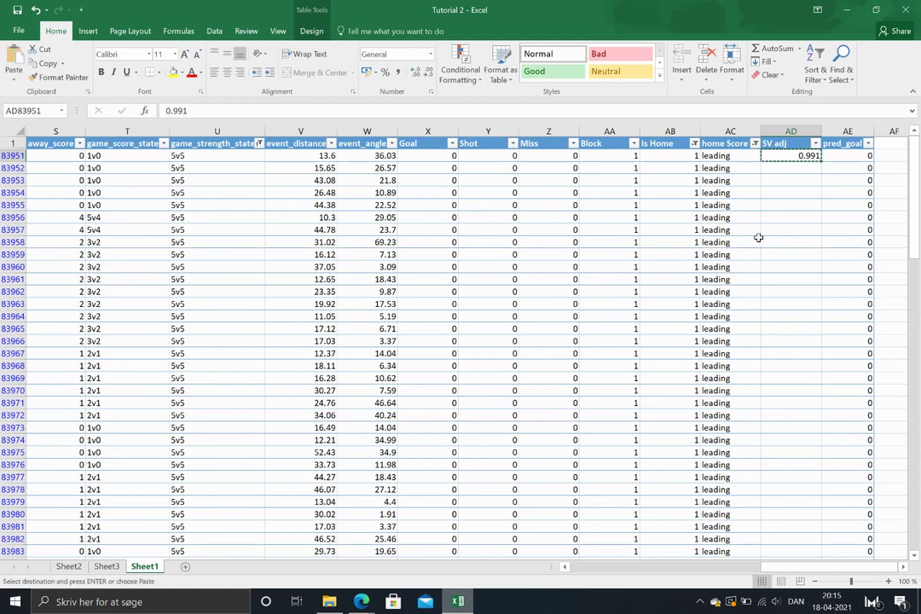
{"action": "left_click", "coordinate": [791, 133]}
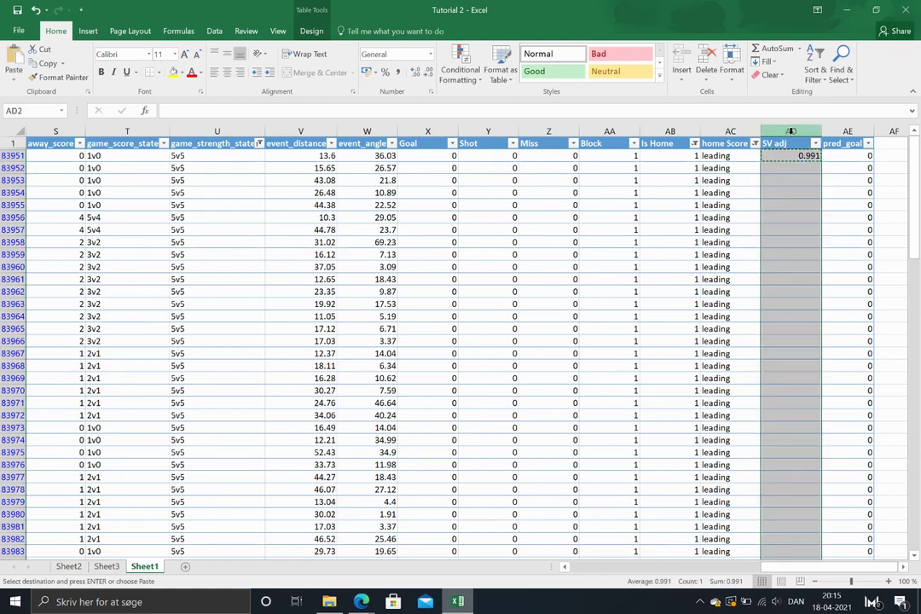
{"action": "key", "text": "ctrl+v"}
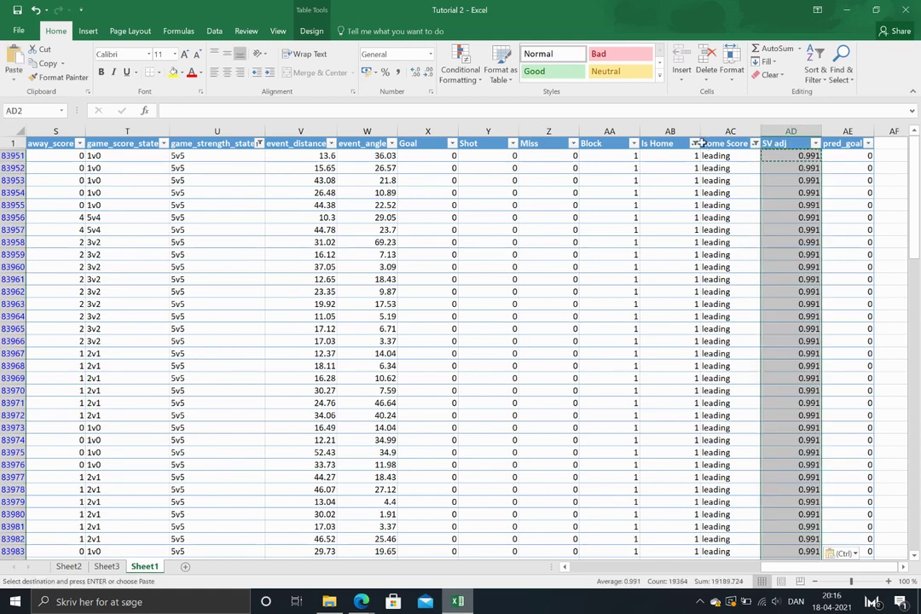
Step: Switch the Is Home filter to away shots only
{"action": "left_click", "coordinate": [694, 142]}
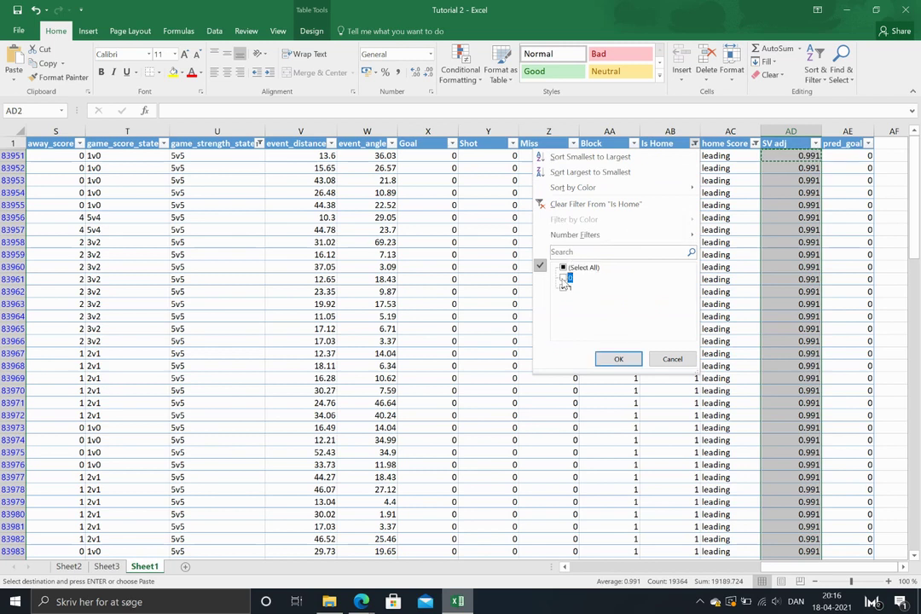
{"action": "left_click", "coordinate": [563, 281]}
{"action": "left_click", "coordinate": [618, 358]}
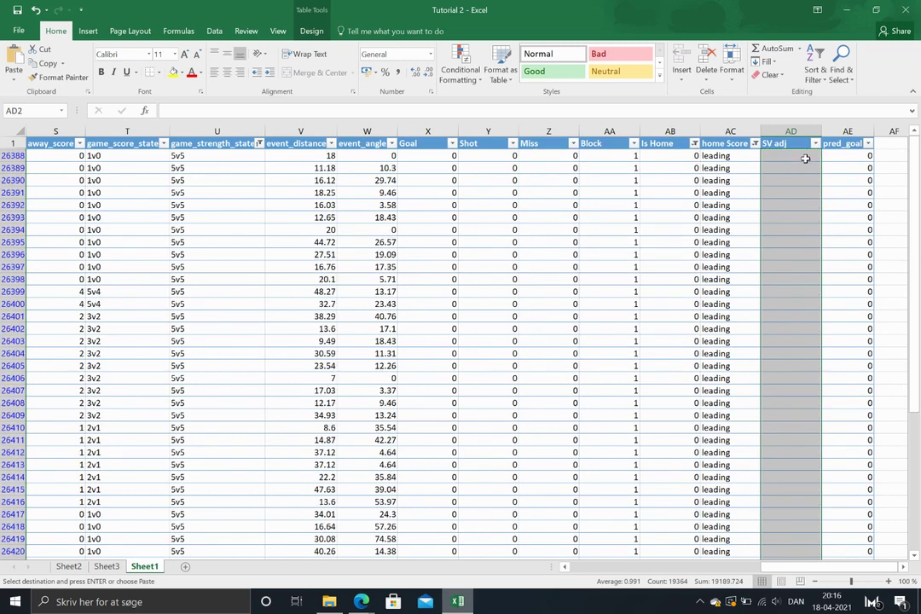
{"action": "left_click", "coordinate": [468, 602]}
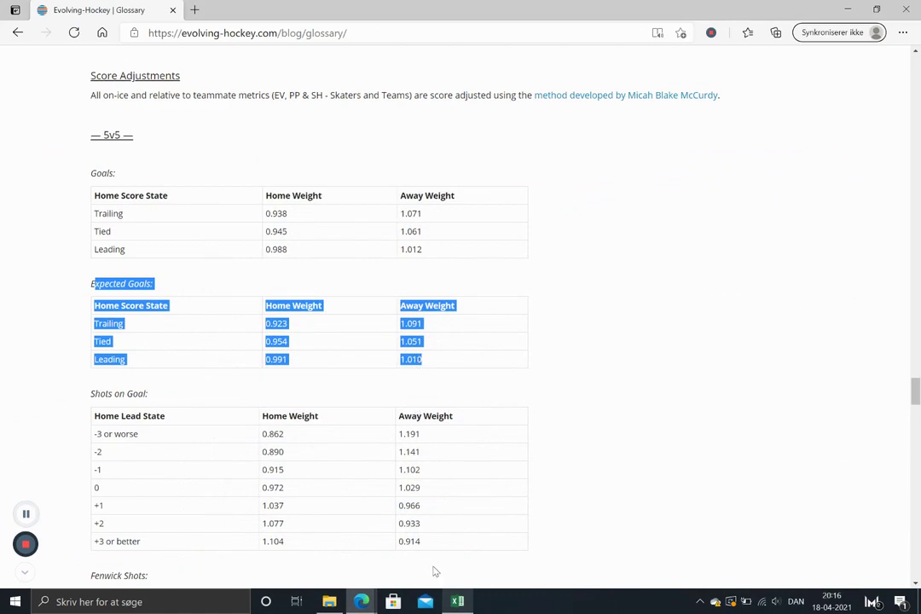
{"action": "left_click", "coordinate": [458, 602]}
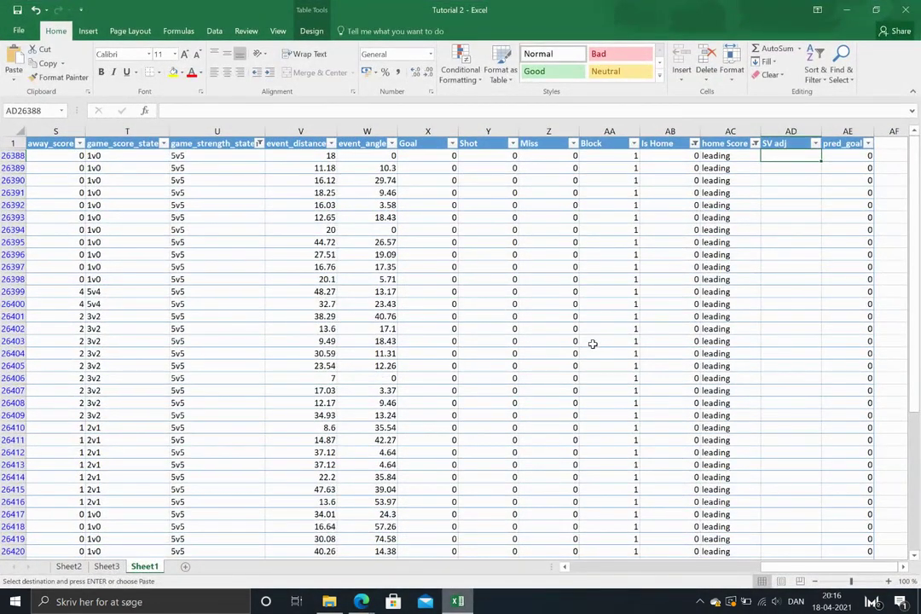
Step: Set SV adj to 1.01 for all visible away 5v5 leading shots
{"action": "type", "text": "1.01"}
{"action": "key", "text": "ctrl+Return"}
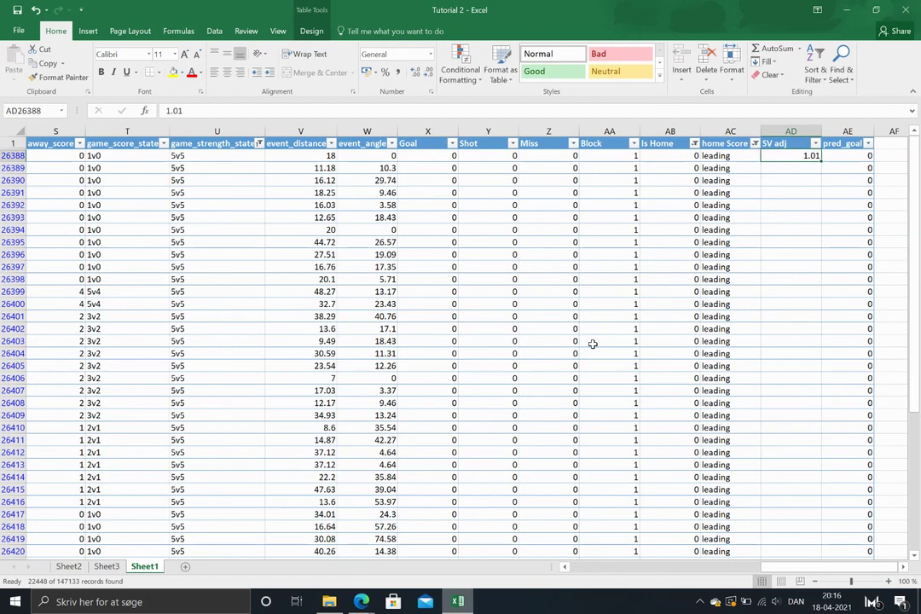
{"action": "key", "text": "ctrl+c"}
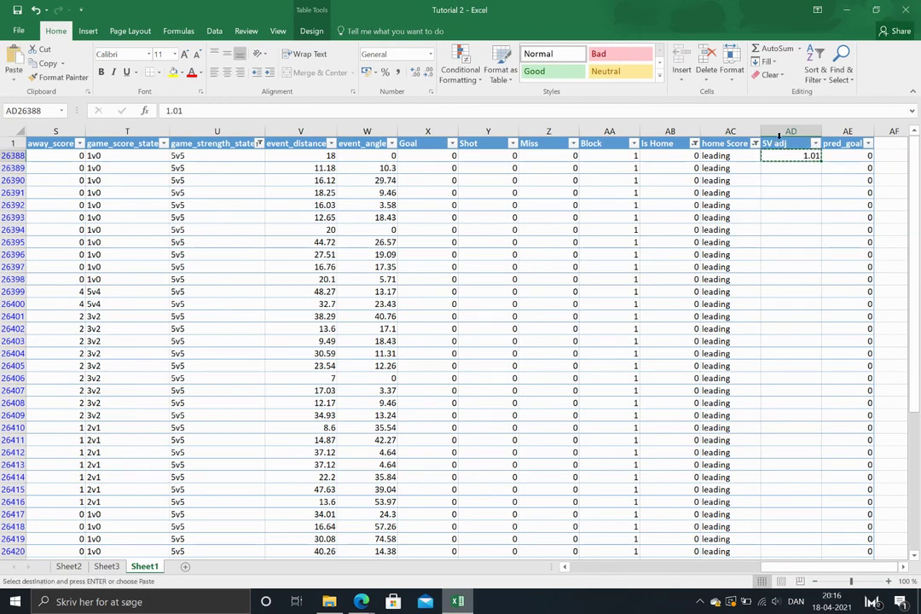
{"action": "left_click", "coordinate": [781, 136]}
{"action": "key", "text": "ctrl+v"}
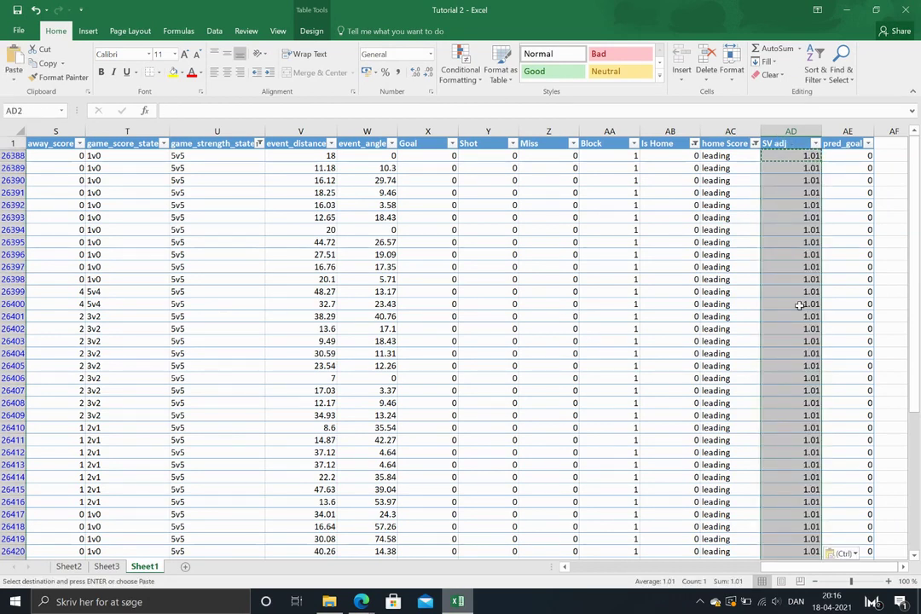
{"action": "left_click", "coordinate": [467, 602]}
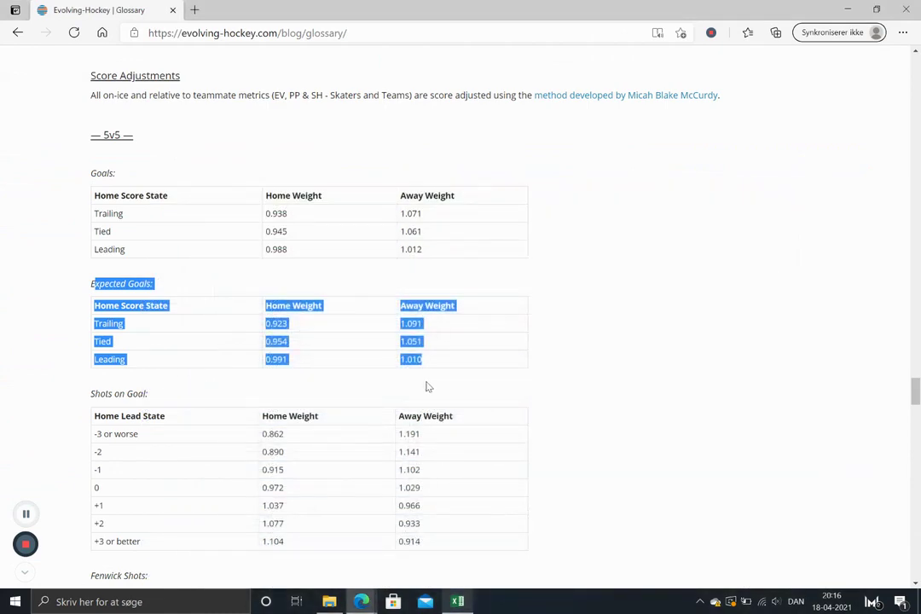
{"action": "left_click", "coordinate": [466, 602]}
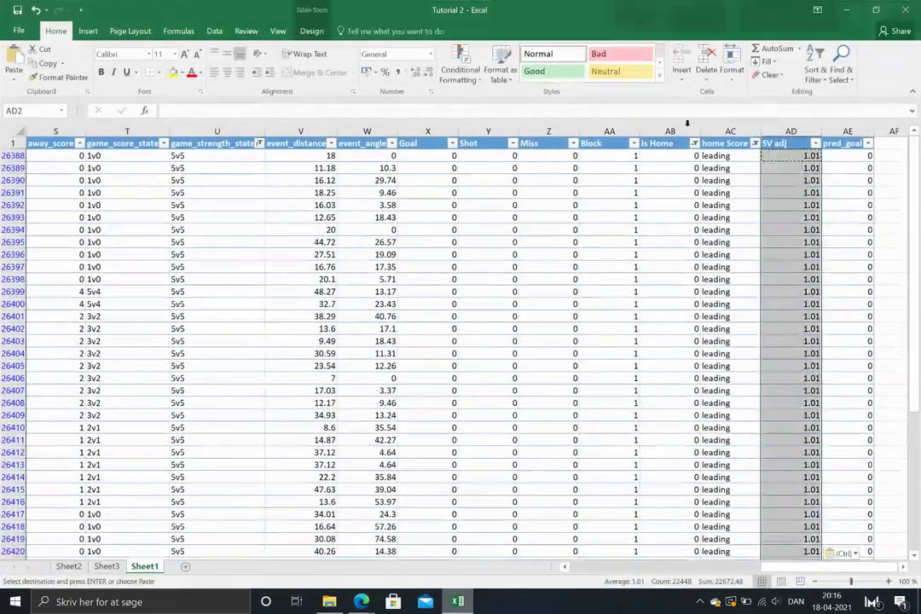
{"action": "left_click", "coordinate": [755, 144]}
Step: Filter home Score state to tied only and fill every visible SV adj cell with 1.051
{"action": "left_click", "coordinate": [626, 288]}
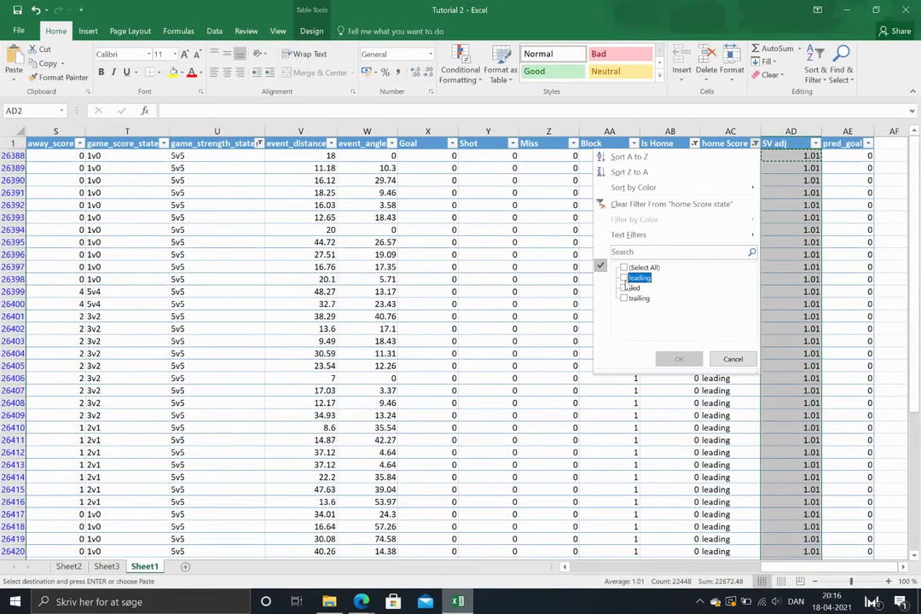
{"action": "left_click", "coordinate": [679, 359]}
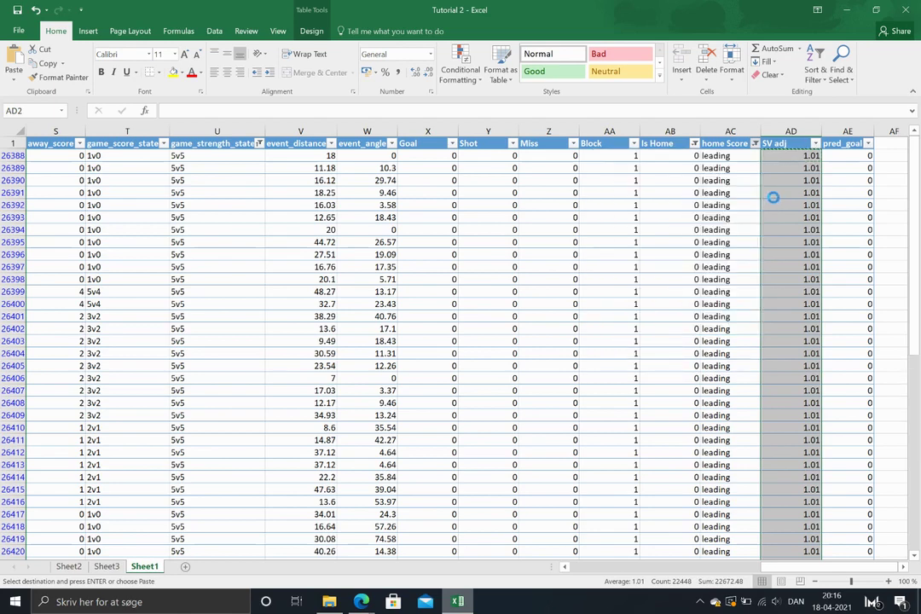
{"action": "left_click", "coordinate": [792, 155]}
{"action": "type", "text": "1."}
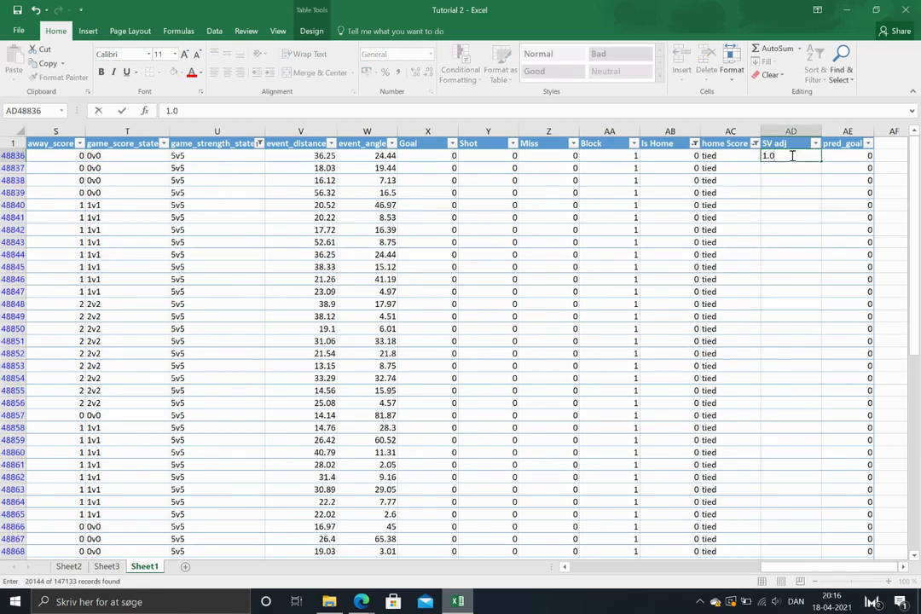
{"action": "type", "text": "051"}
{"action": "key", "text": "Return"}
{"action": "left_click", "coordinate": [791, 155]}
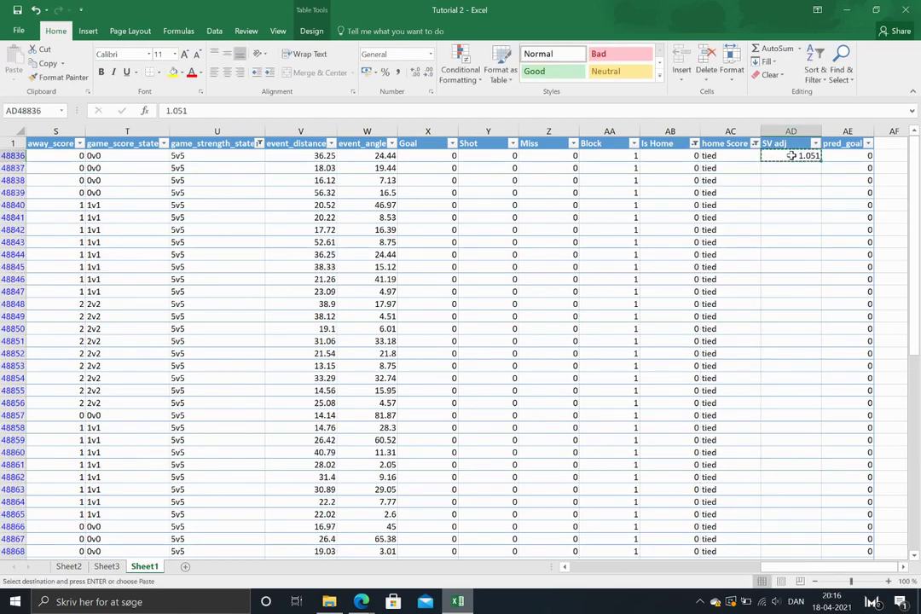
{"action": "key", "text": "ctrl+c"}
{"action": "left_click", "coordinate": [784, 136]}
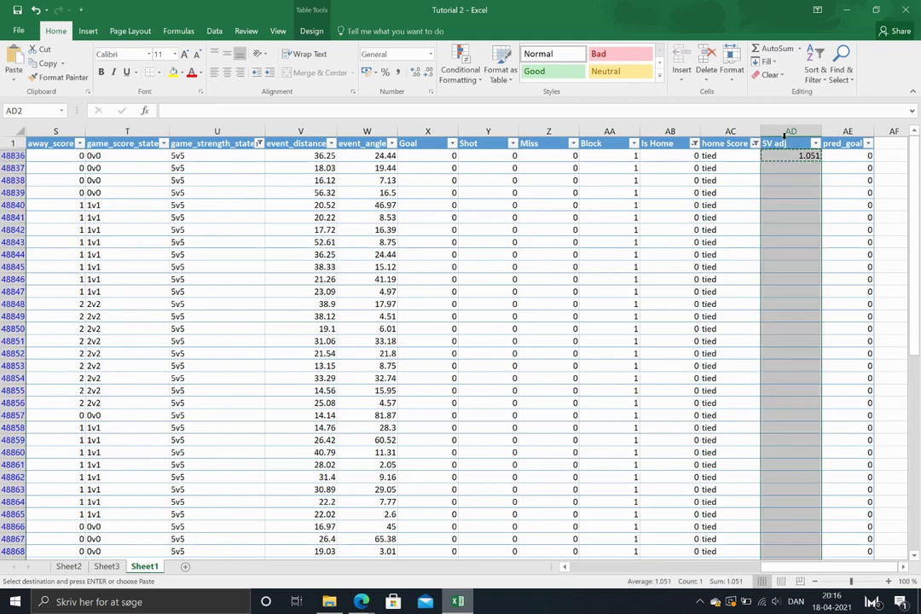
{"action": "key", "text": "ctrl+v"}
Step: Switch the home Score state filter to trailing only and check the trailing weight in the glossary
{"action": "left_click", "coordinate": [755, 143]}
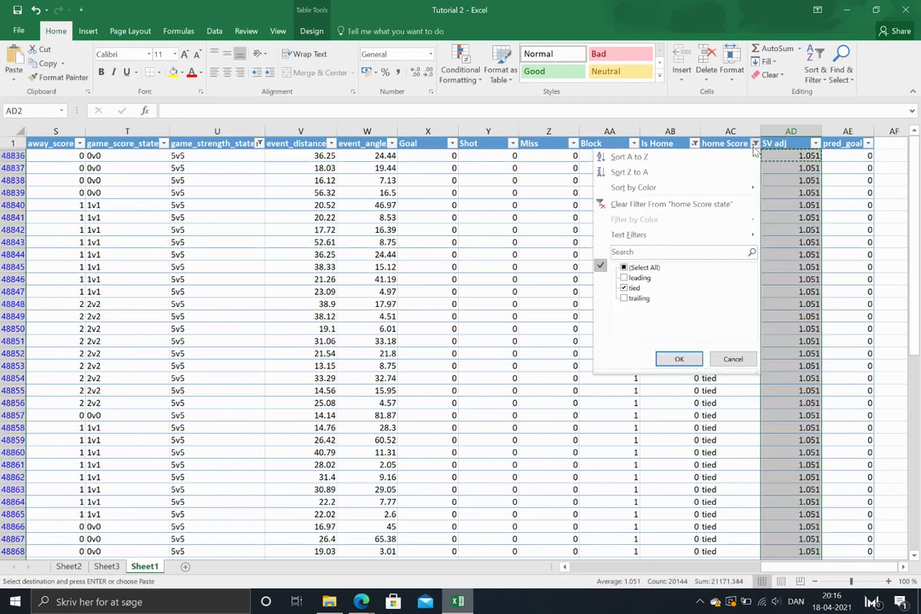
{"action": "left_click", "coordinate": [625, 289]}
{"action": "left_click", "coordinate": [623, 299]}
{"action": "left_click", "coordinate": [679, 358]}
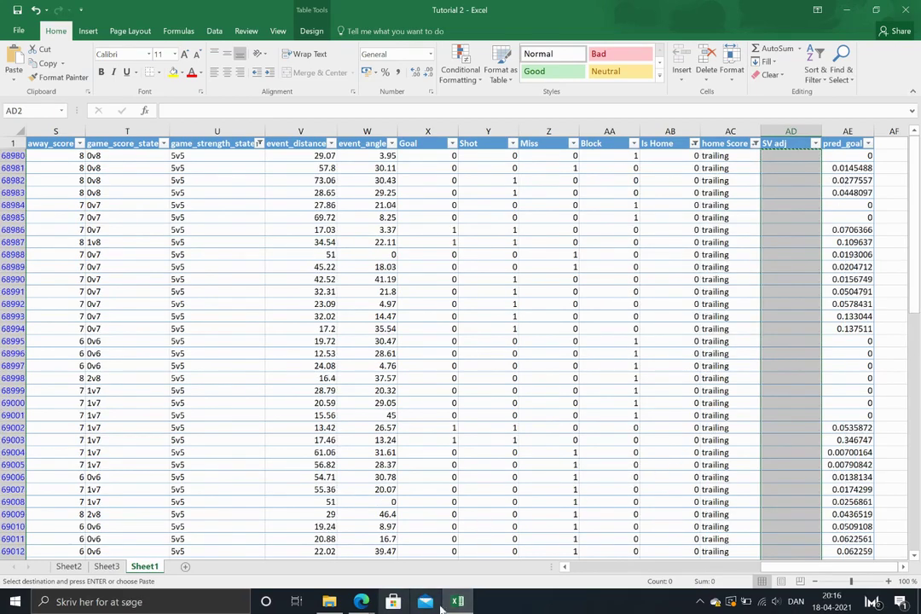
{"action": "key", "text": "alt+Tab"}
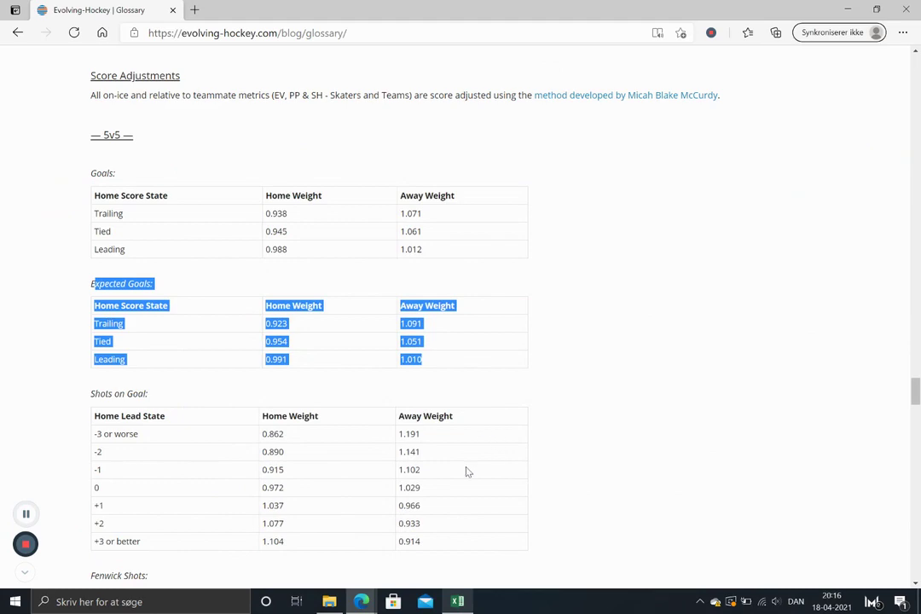
Step: Fill the SV adj column of all visible trailing rows with 1.091
{"action": "left_click", "coordinate": [458, 601]}
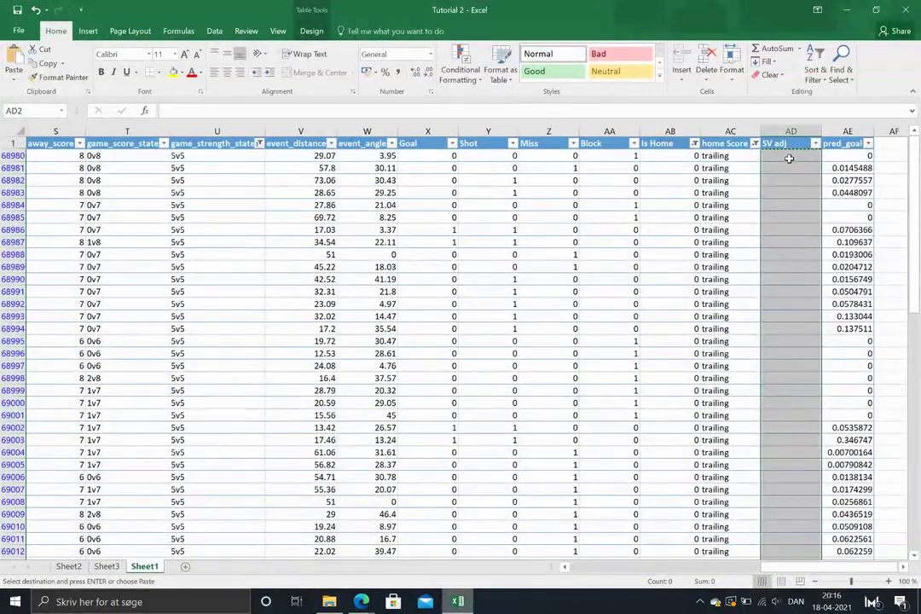
{"action": "type", "text": "1.091"}
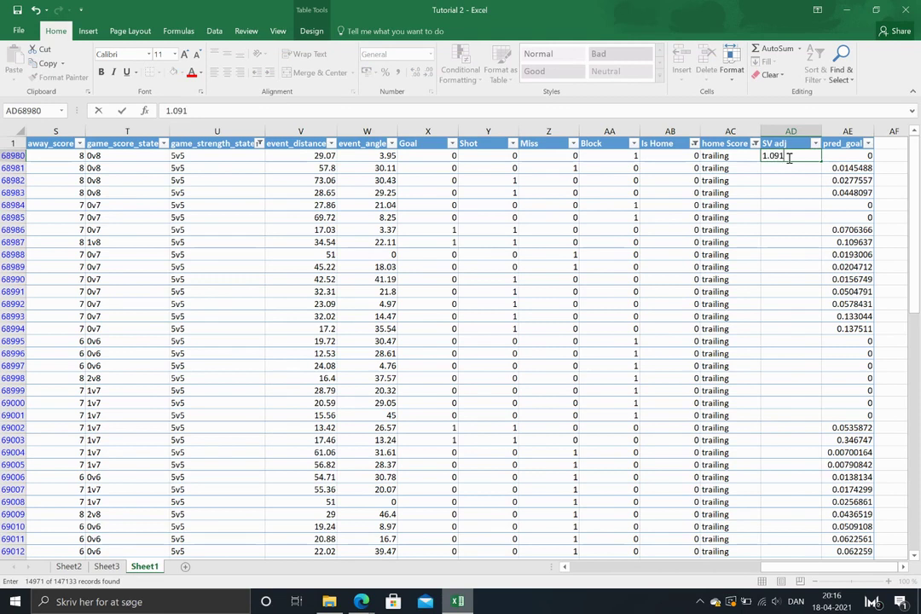
{"action": "key", "text": "ctrl+Return"}
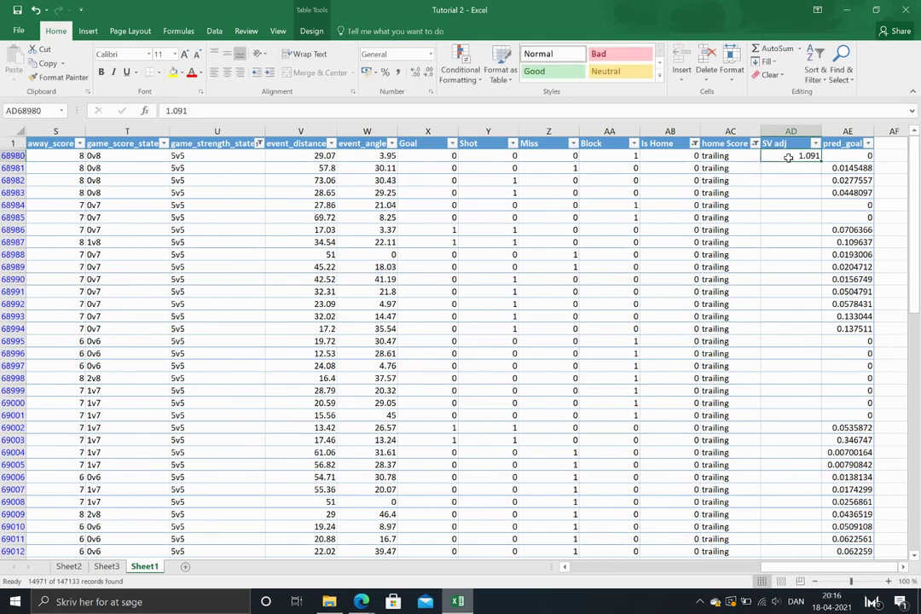
{"action": "key", "text": "ctrl+c"}
{"action": "left_click", "coordinate": [782, 138]}
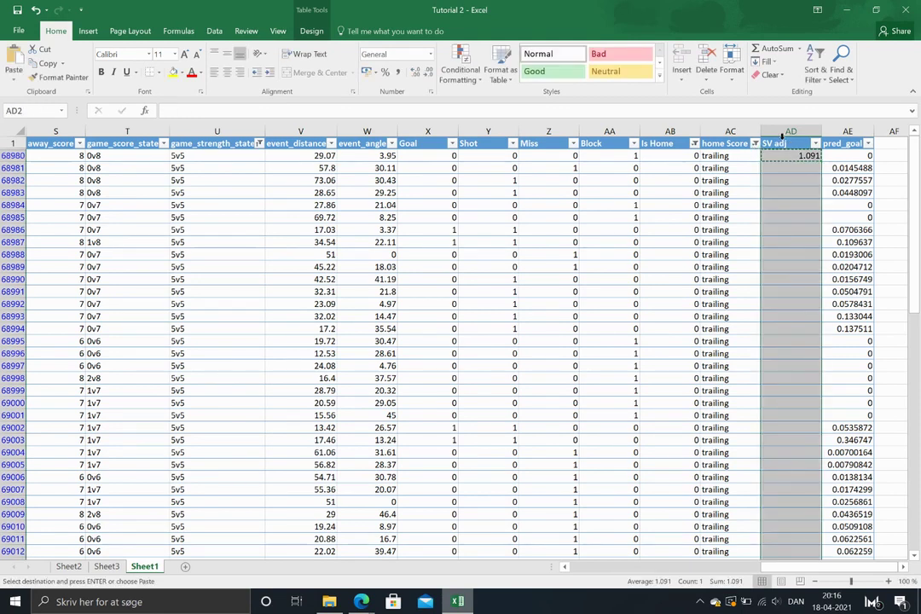
{"action": "key", "text": "ctrl+v"}
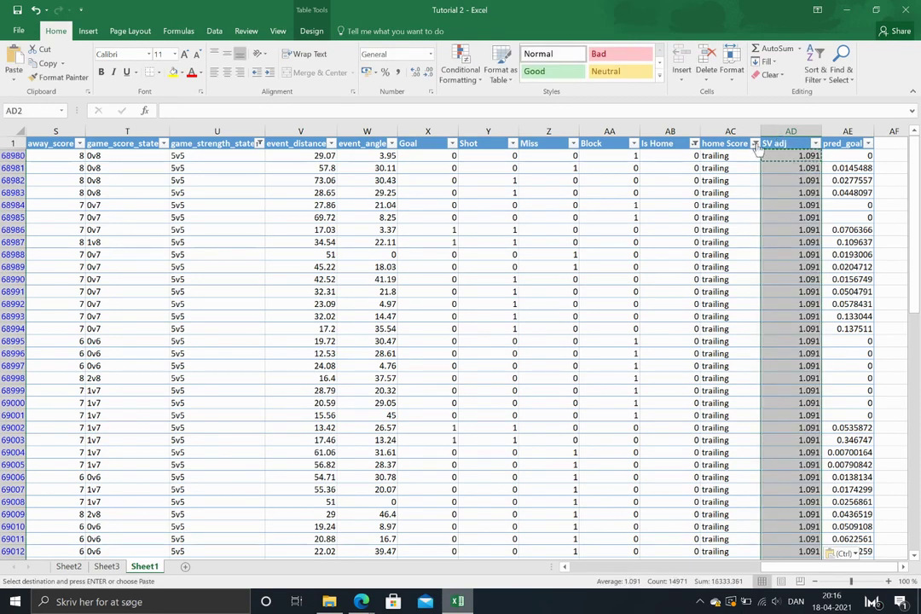
{"action": "left_click", "coordinate": [756, 143]}
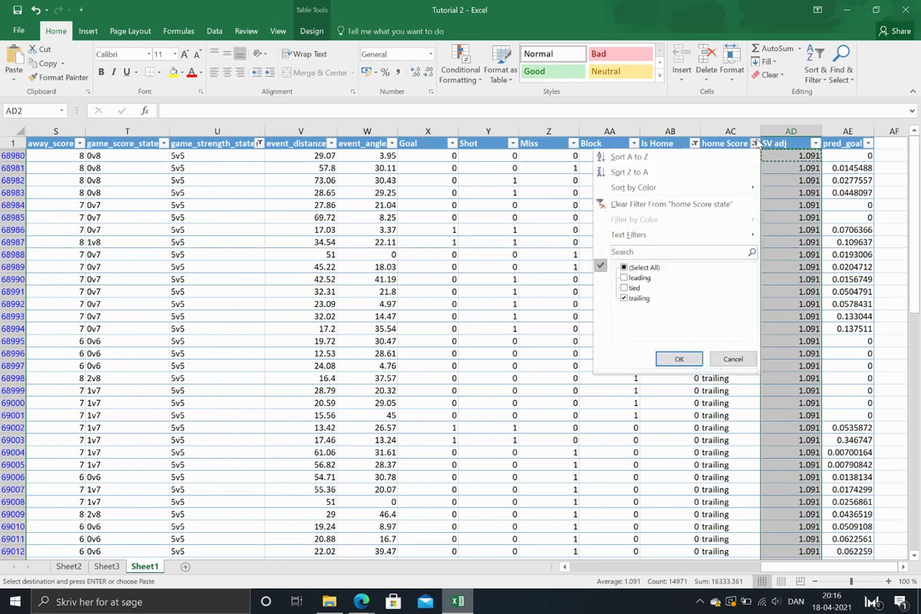
Step: Clear the home Score state filter and filter game_strength_state to 5v4 only
{"action": "left_click", "coordinate": [722, 205]}
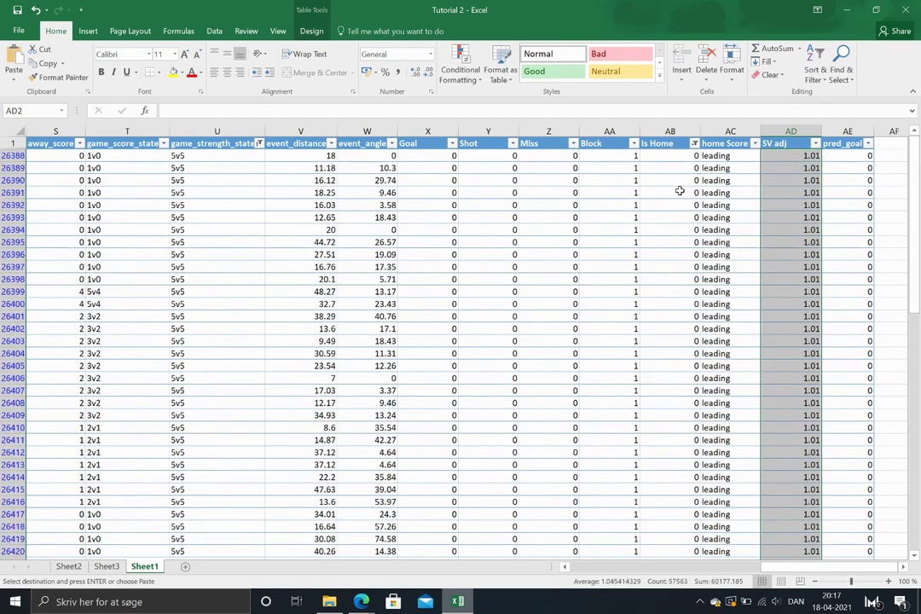
{"action": "left_click", "coordinate": [259, 145]}
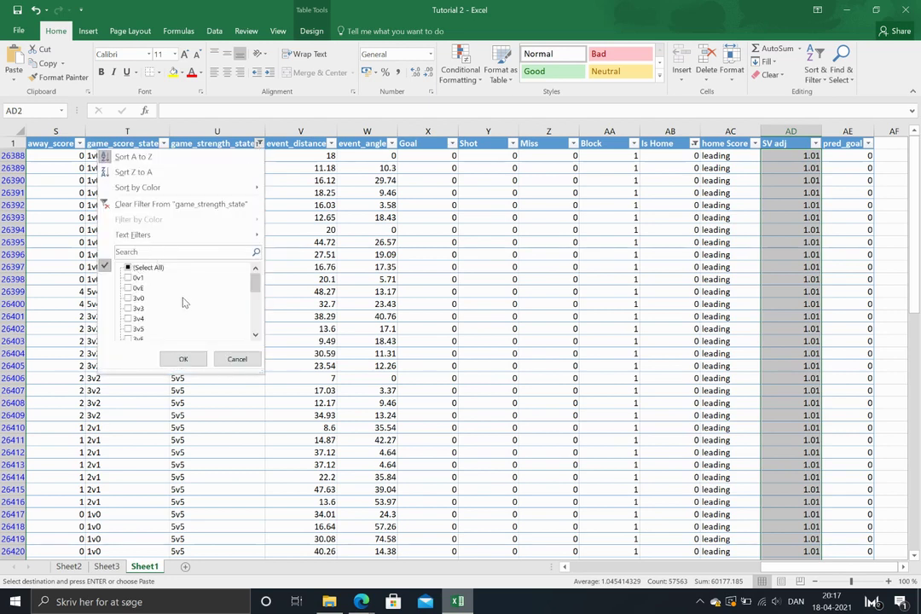
{"action": "scroll", "coordinate": [243, 321], "scroll_direction": "down", "scroll_amount": 2}
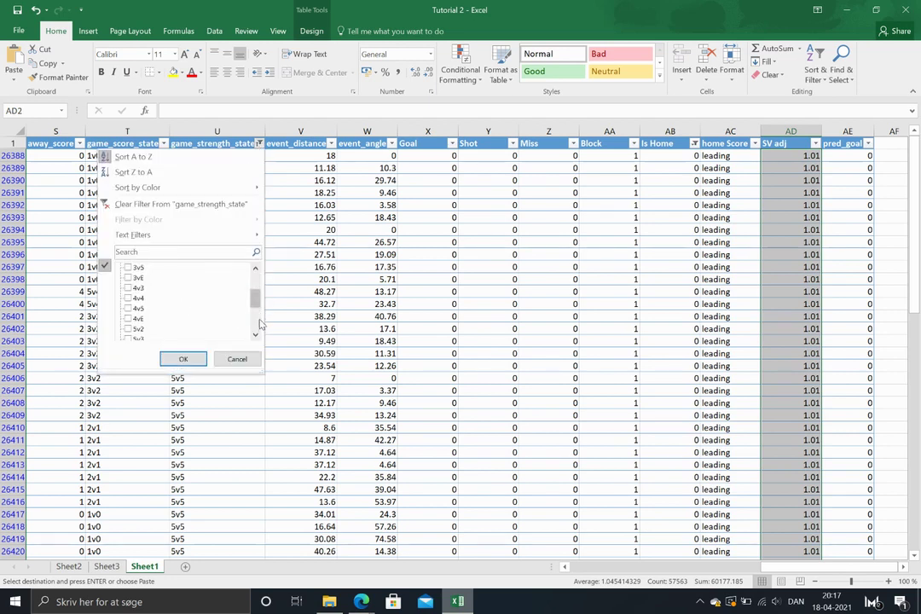
{"action": "scroll", "coordinate": [258, 332], "scroll_direction": "down", "scroll_amount": 2}
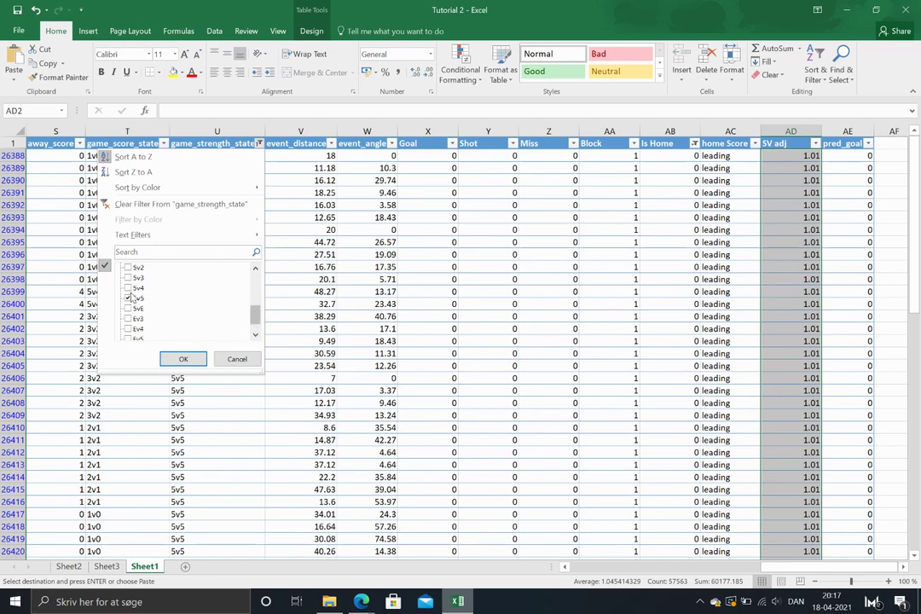
{"action": "left_click", "coordinate": [130, 289]}
{"action": "left_click", "coordinate": [183, 358]}
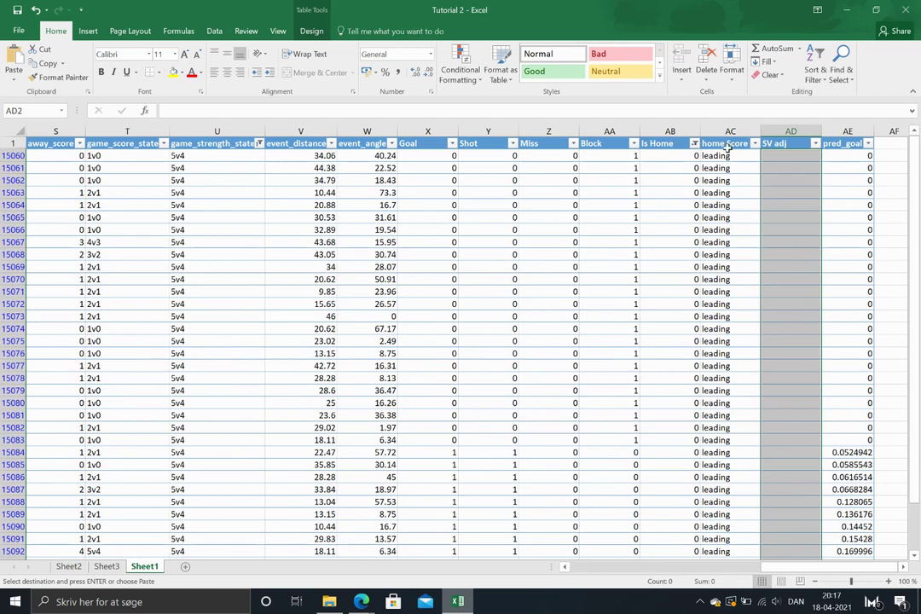
Step: Check the Is Home filter, then bring the Evolving-Hockey glossary back up in Edge
{"action": "left_click", "coordinate": [695, 142]}
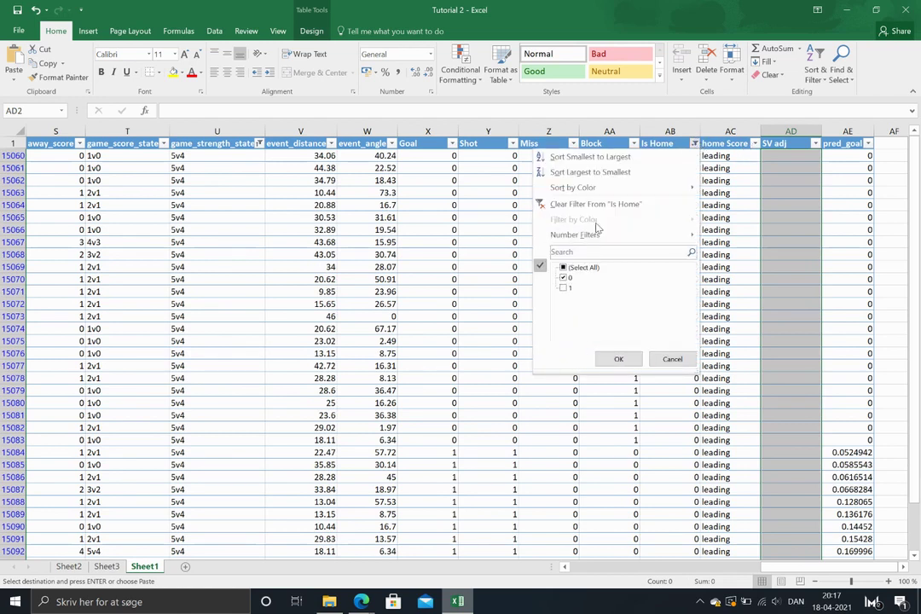
{"action": "left_click", "coordinate": [601, 202]}
{"action": "left_click", "coordinate": [791, 155]}
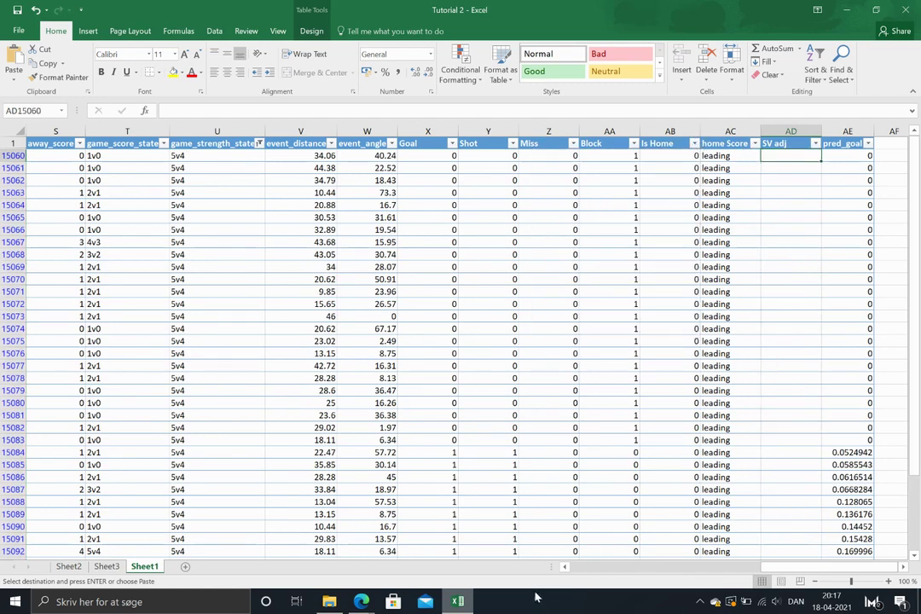
{"action": "left_click", "coordinate": [461, 603]}
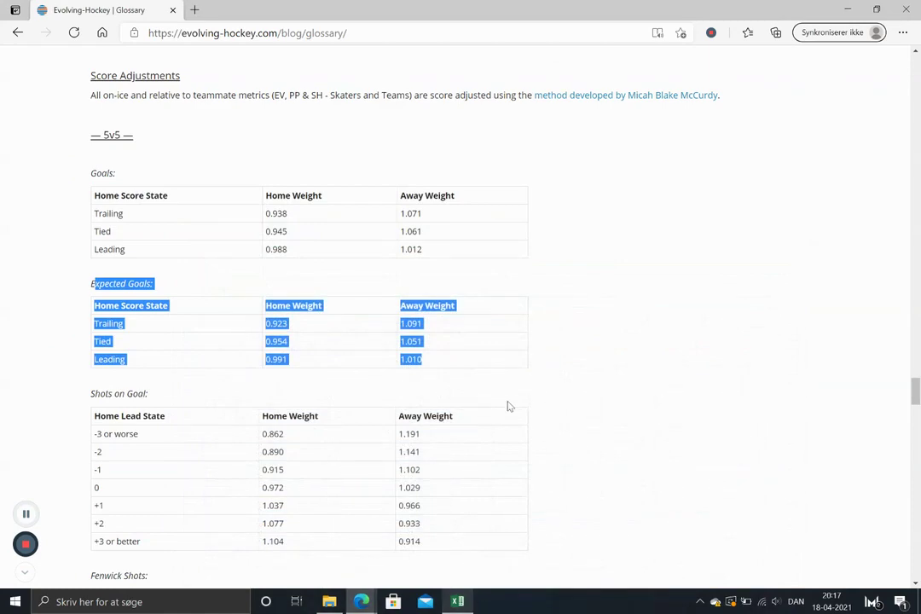
Step: Scroll the glossary to the 5v4 section and highlight its Expected Goals weights table
{"action": "scroll", "coordinate": [508, 407], "scroll_direction": "down", "scroll_amount": 10}
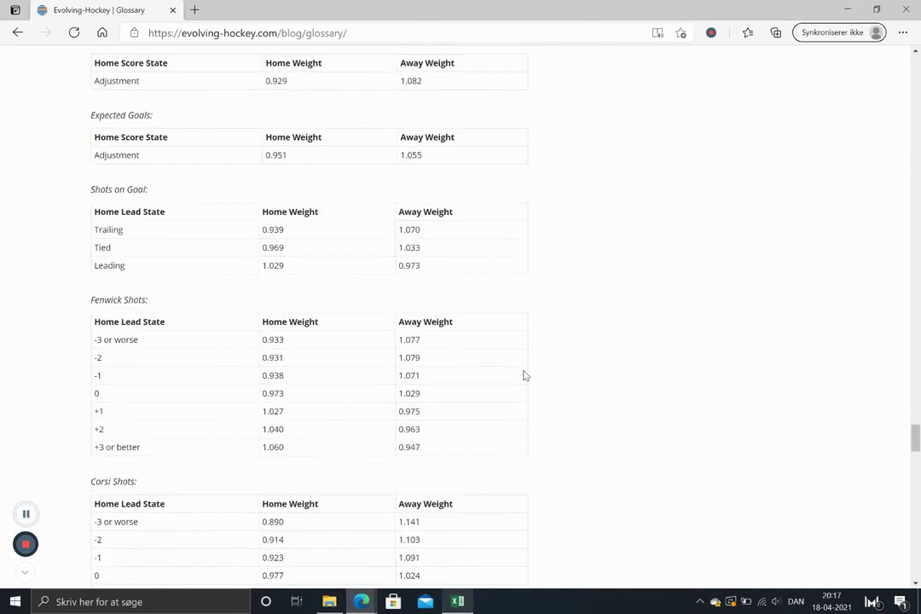
{"action": "scroll", "coordinate": [520, 368], "scroll_direction": "down", "scroll_amount": 10}
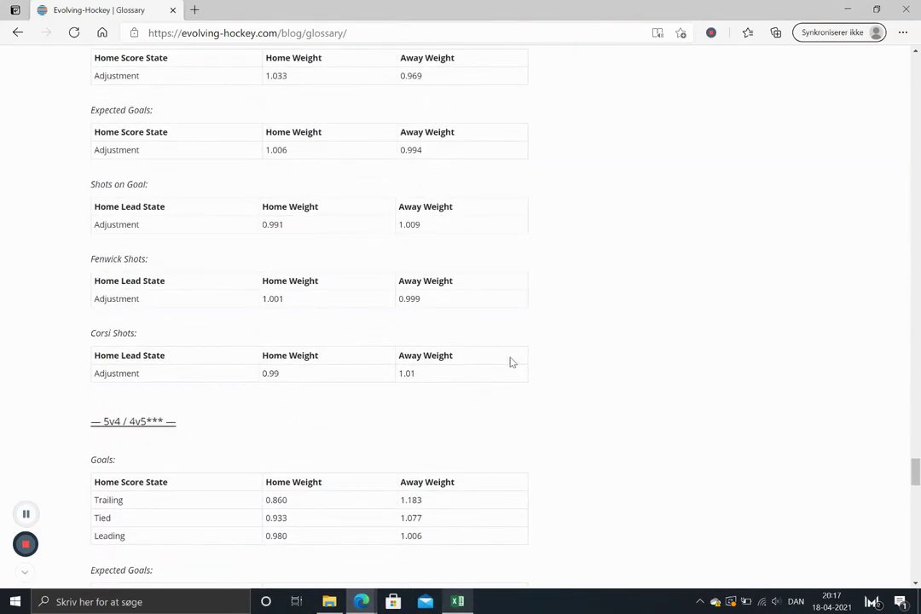
{"action": "middle_click", "coordinate": [525, 358]}
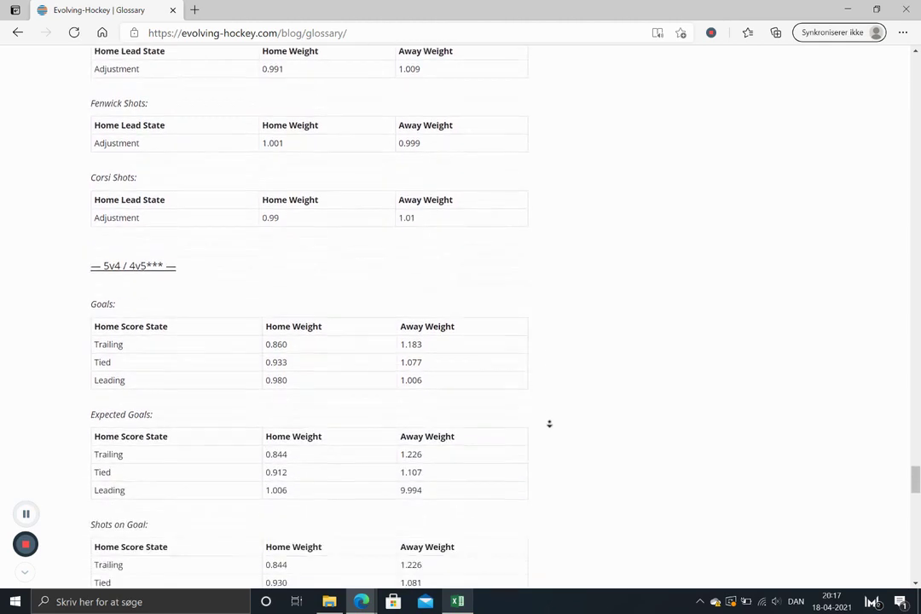
{"action": "left_click", "coordinate": [475, 280]}
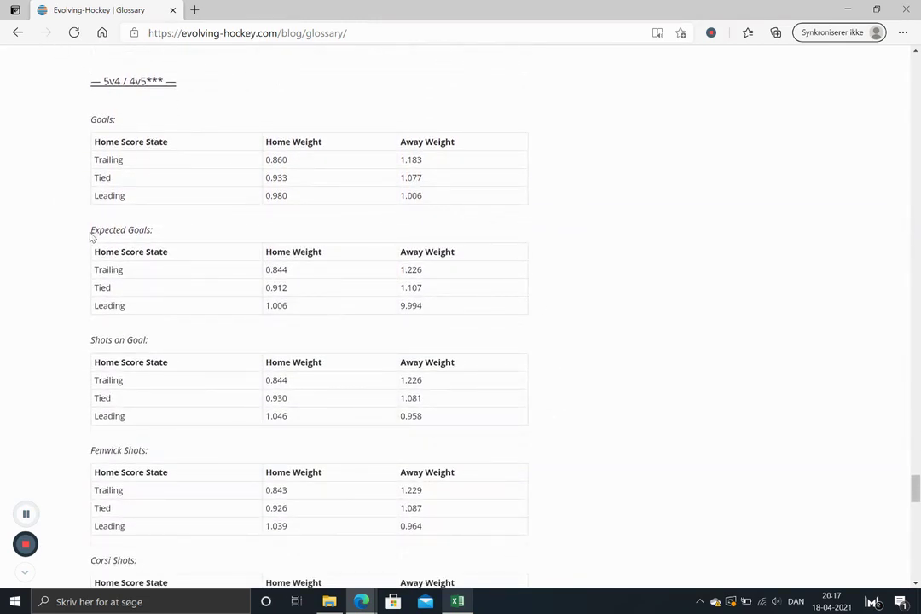
{"action": "left_click_drag", "start_coordinate": [92, 231], "coordinate": [454, 309]}
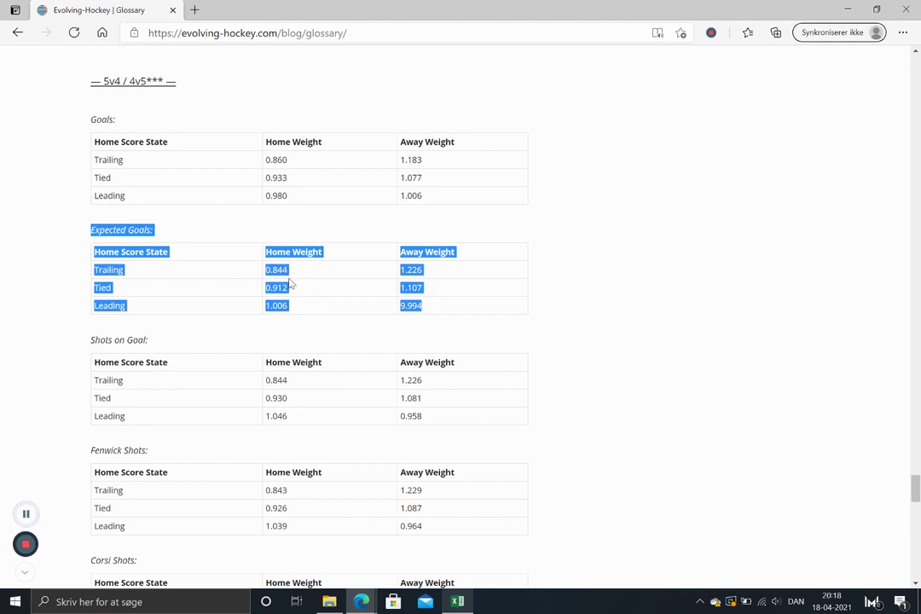
{"action": "left_click", "coordinate": [459, 604]}
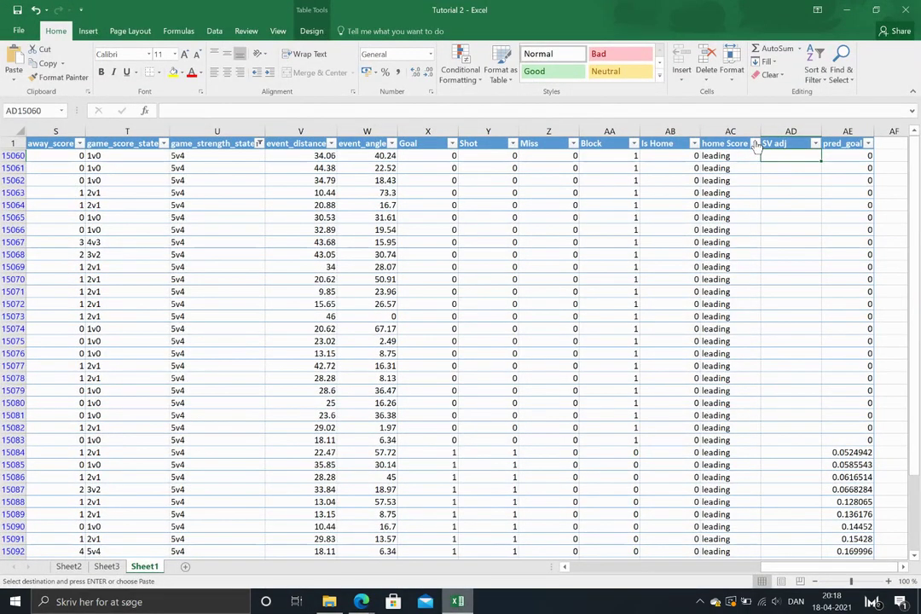
Step: Filter home Score state to trailing only and look up the 5v4 trailing weight
{"action": "left_click", "coordinate": [755, 144]}
{"action": "left_click", "coordinate": [623, 268]}
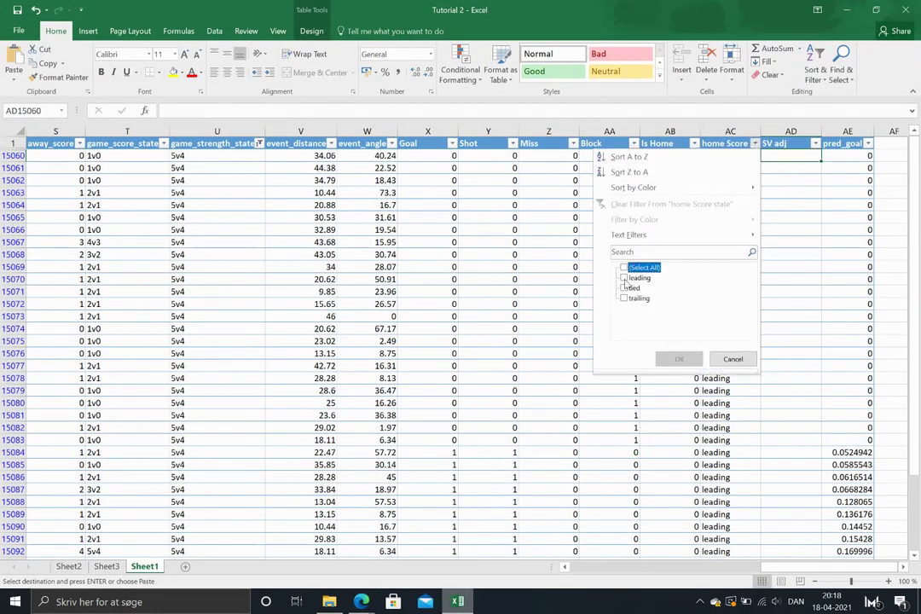
{"action": "left_click", "coordinate": [625, 297]}
{"action": "left_click", "coordinate": [679, 359]}
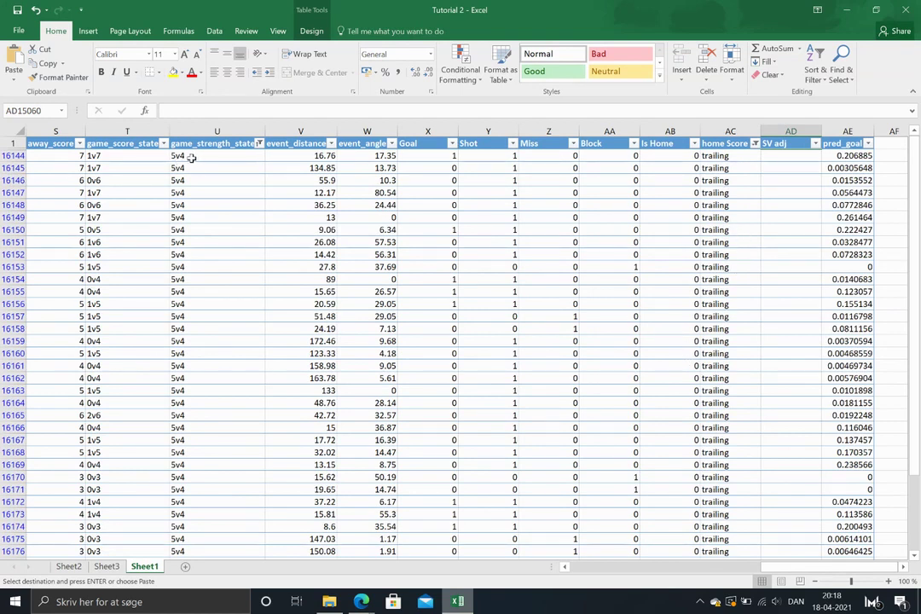
{"action": "left_click", "coordinate": [192, 156]}
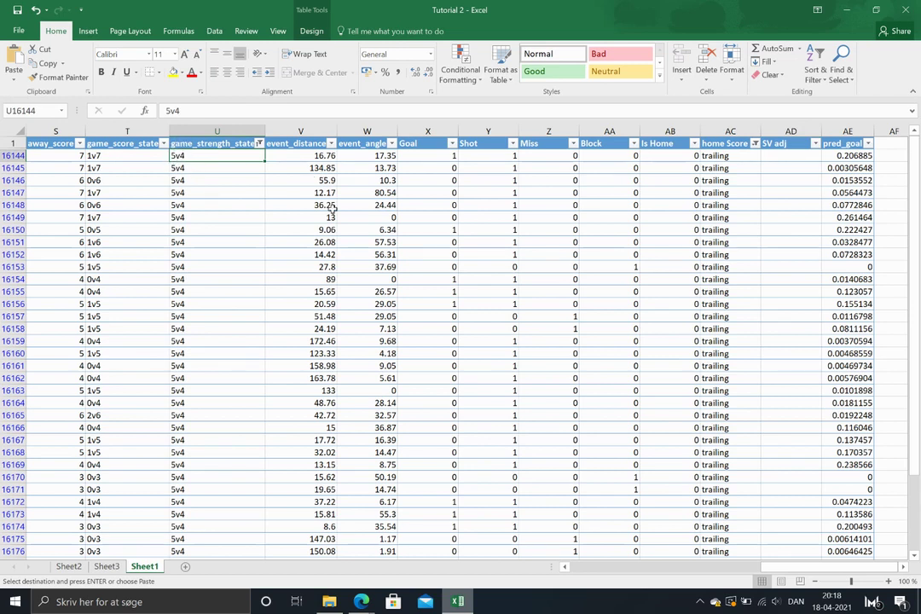
{"action": "left_click", "coordinate": [788, 158]}
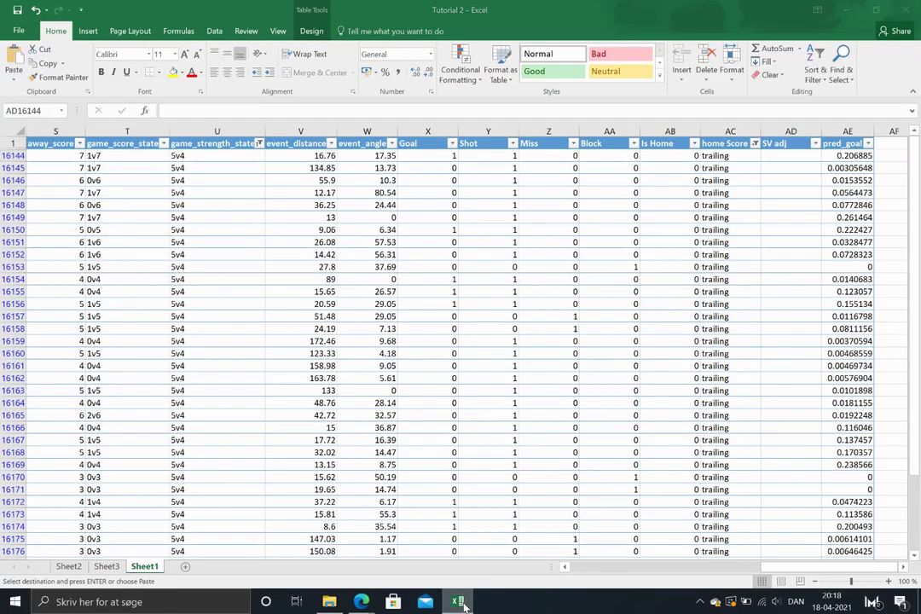
{"action": "left_click", "coordinate": [361, 601]}
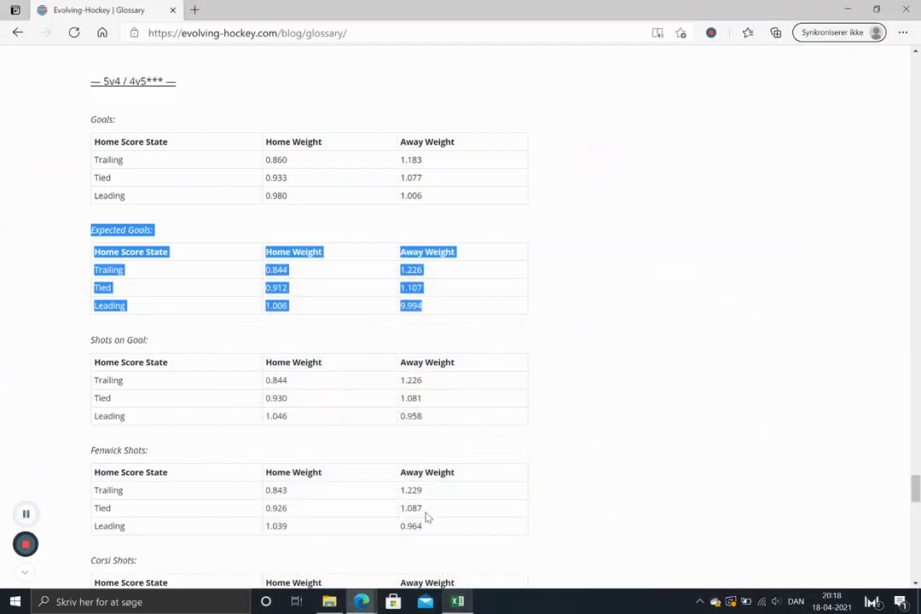
{"action": "left_click", "coordinate": [457, 602]}
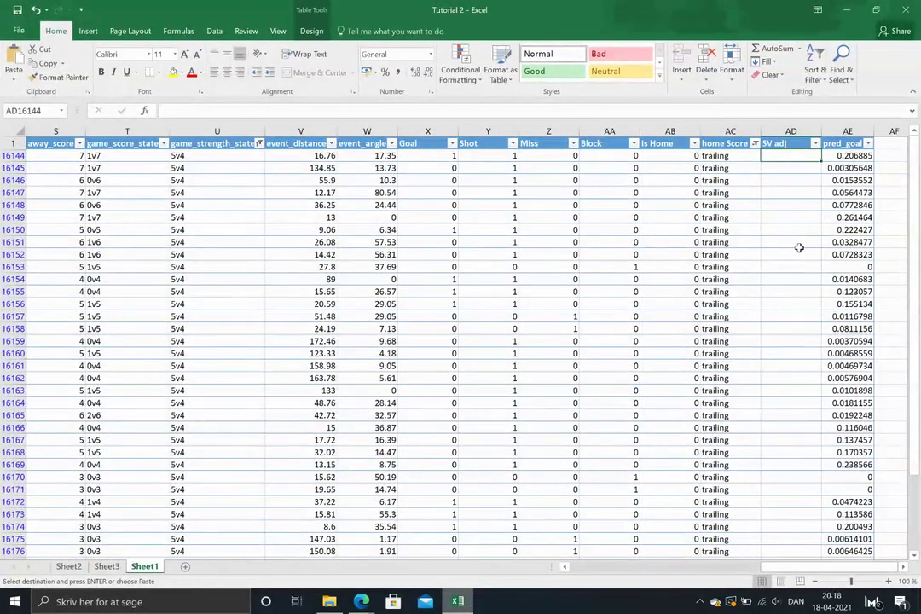
Step: Fill the SV adj column of the visible 5v4 trailing rows with 0.844
{"action": "type", "text": "0.844"}
{"action": "key", "text": "ctrl+Return"}
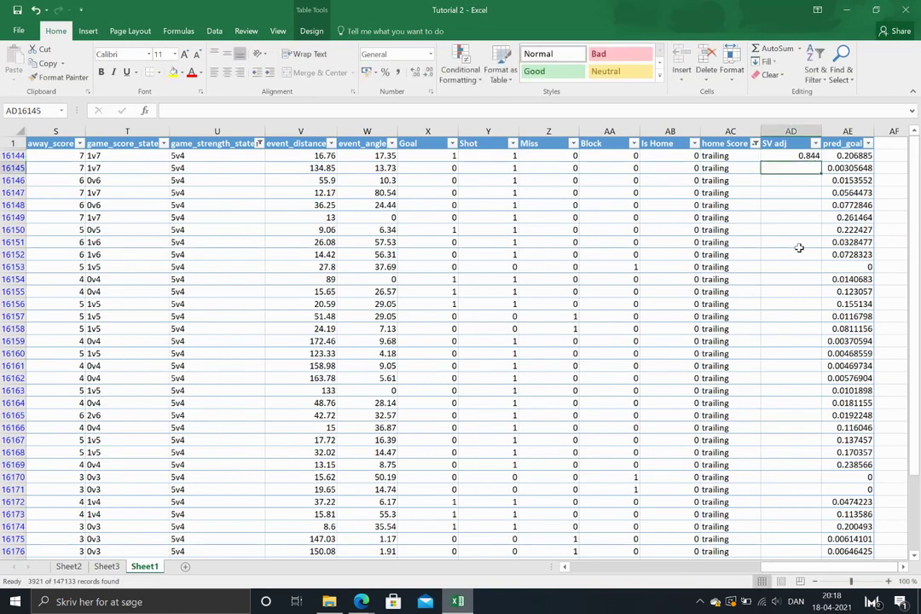
{"action": "key", "text": "ctrl+c"}
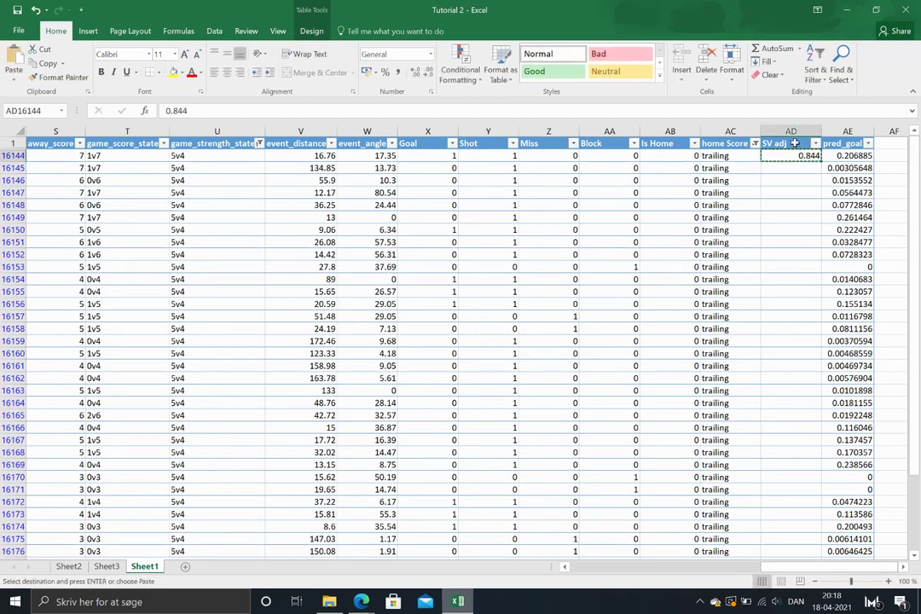
{"action": "left_click", "coordinate": [793, 135]}
{"action": "key", "text": "ctrl+v"}
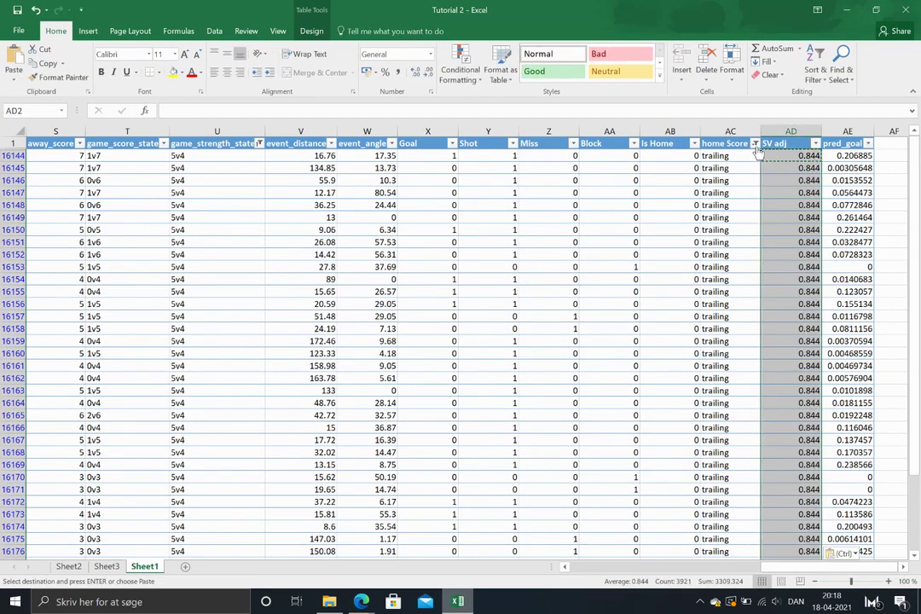
Step: Switch the score filter to tied only and fill SV adj with 0.912
{"action": "left_click", "coordinate": [754, 143]}
{"action": "left_click", "coordinate": [623, 288]}
{"action": "left_click", "coordinate": [624, 298]}
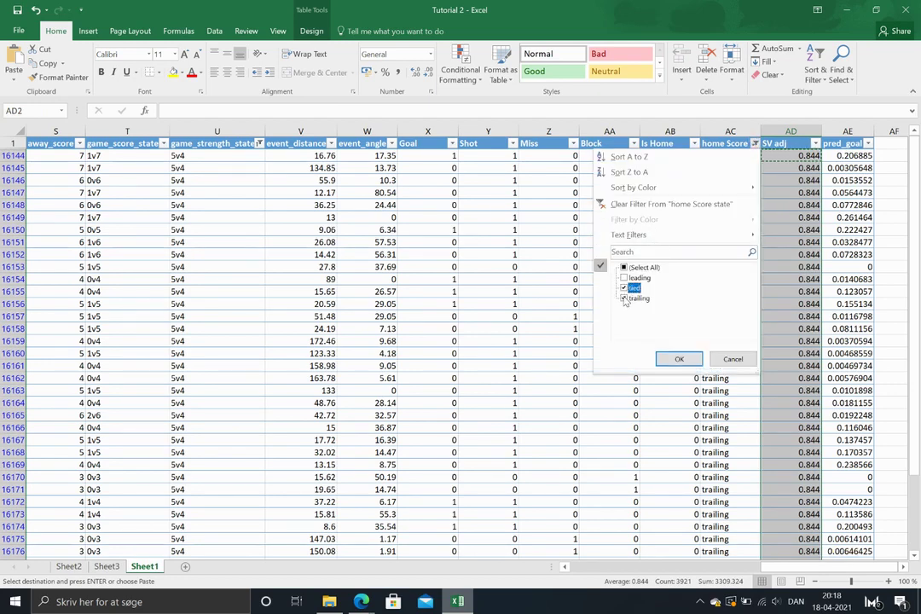
{"action": "left_click", "coordinate": [680, 358]}
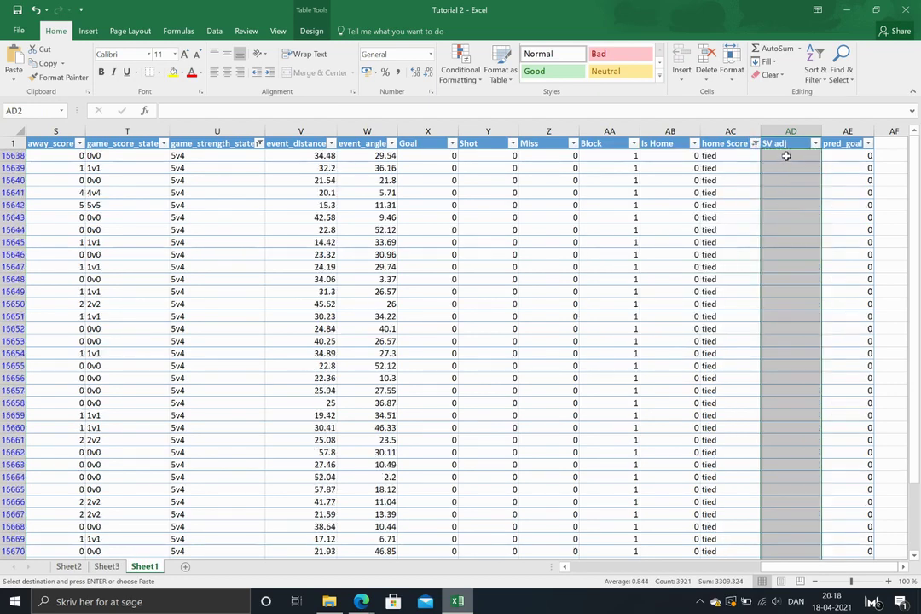
{"action": "key", "text": "alt+Tab"}
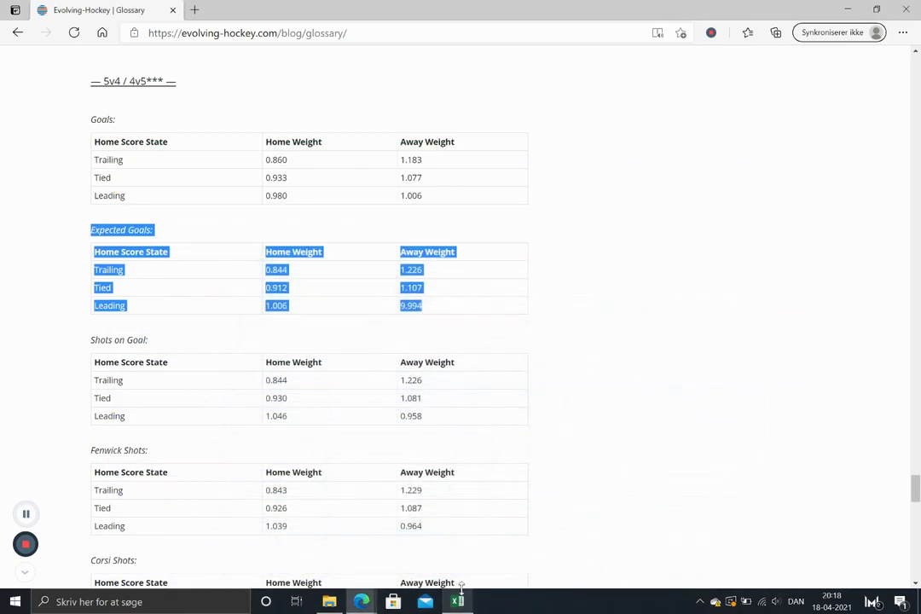
{"action": "left_click", "coordinate": [457, 602]}
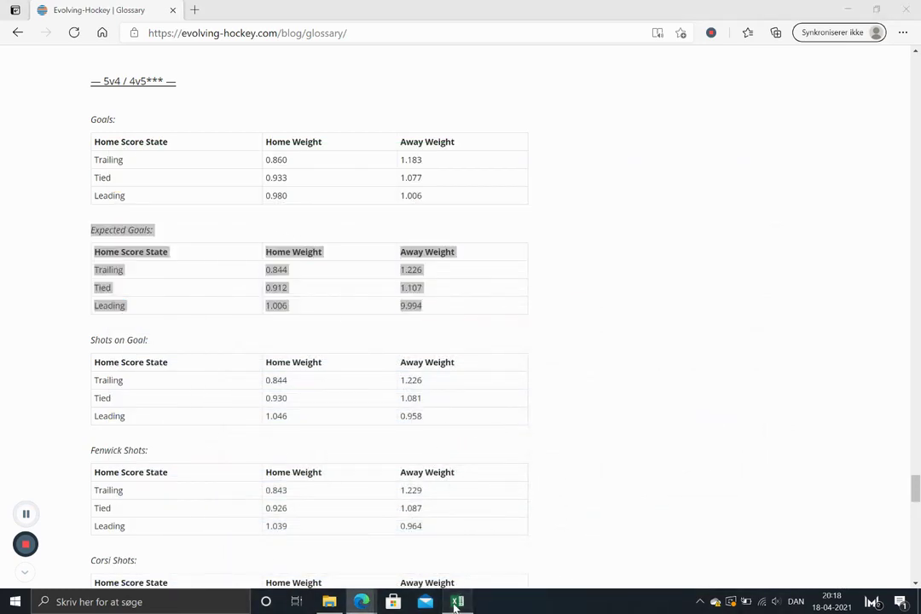
{"action": "type", "text": "0."}
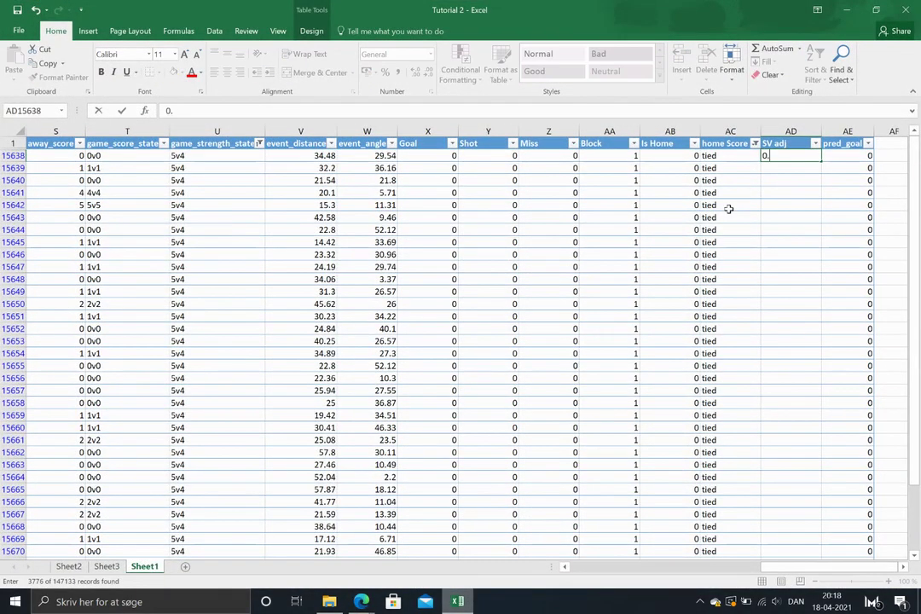
{"action": "type", "text": "912"}
{"action": "key", "text": "ctrl+Return"}
{"action": "key", "text": "ctrl+c"}
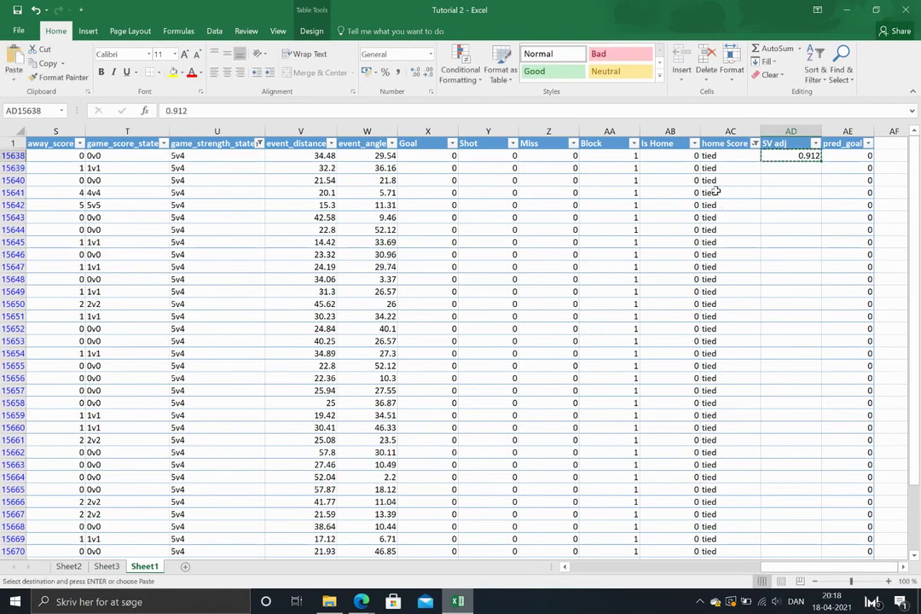
{"action": "left_click", "coordinate": [784, 136]}
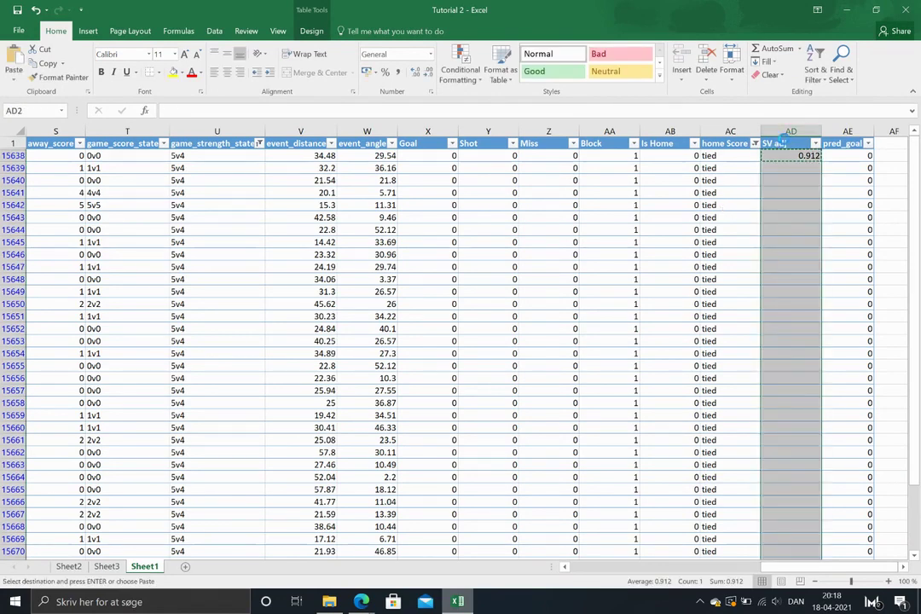
{"action": "key", "text": "ctrl+v"}
Step: Switch the score filter to leading only and fill SV adj with 1.006
{"action": "left_click", "coordinate": [461, 602]}
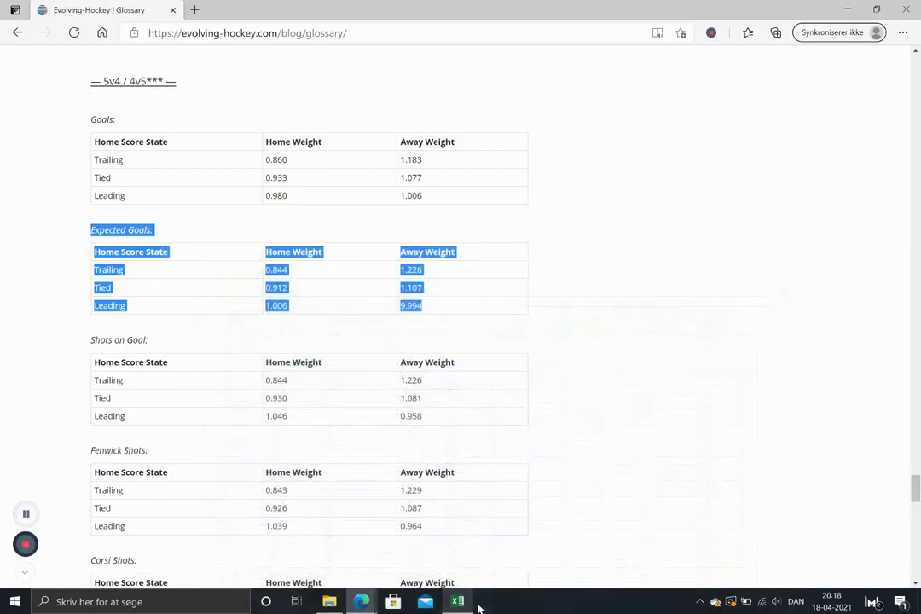
{"action": "left_click", "coordinate": [457, 602]}
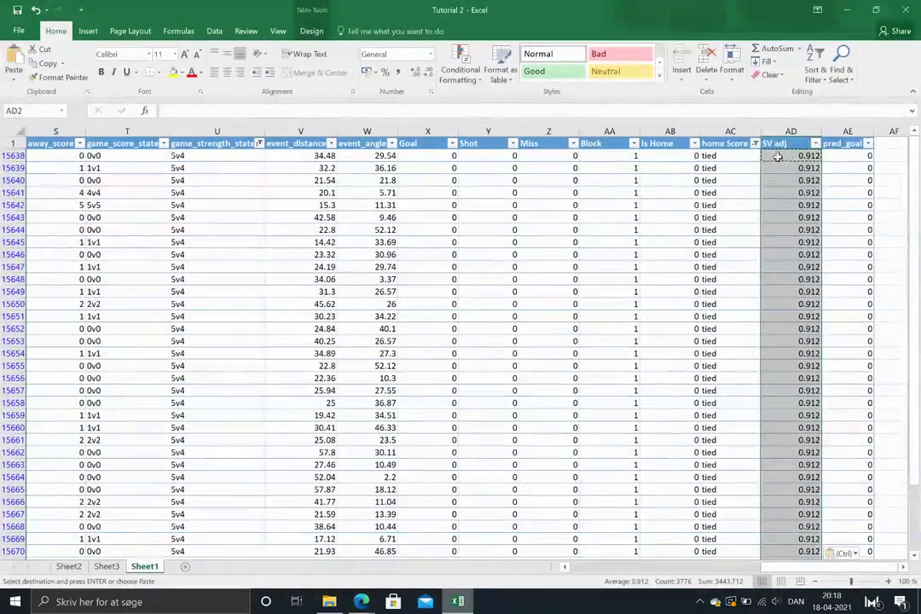
{"action": "left_click", "coordinate": [755, 143]}
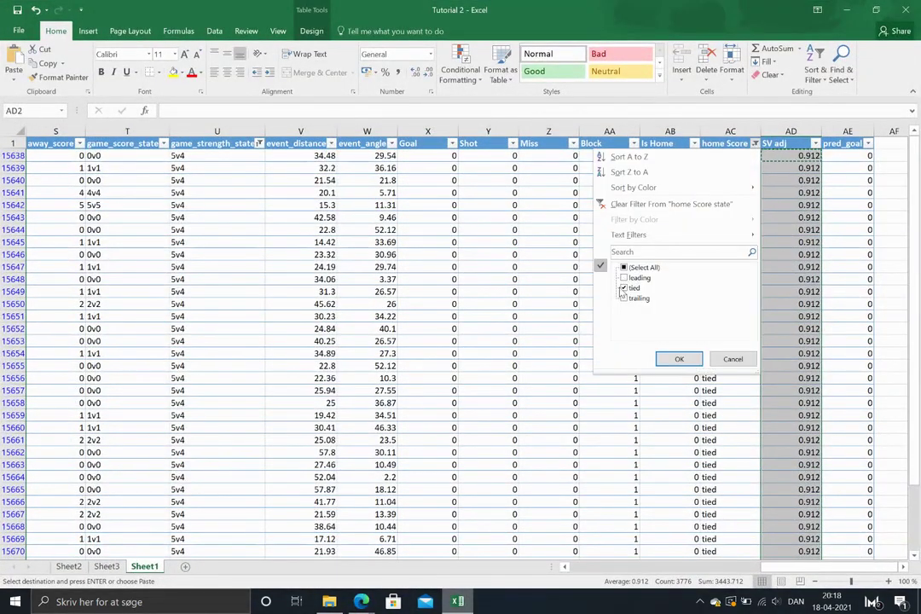
{"action": "left_click", "coordinate": [623, 287]}
{"action": "left_click", "coordinate": [623, 277]}
{"action": "left_click", "coordinate": [679, 358]}
{"action": "left_click", "coordinate": [789, 154]}
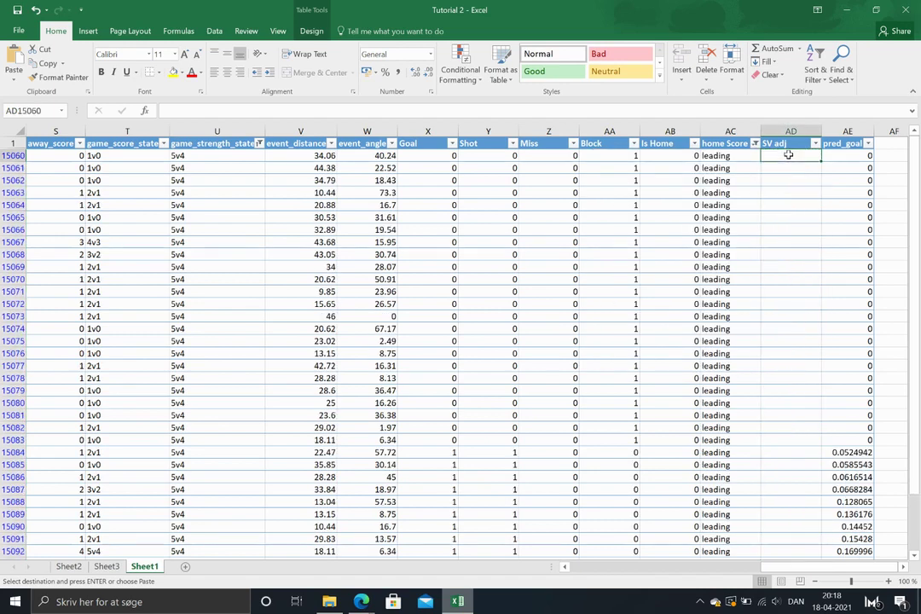
{"action": "type", "text": "1.006"}
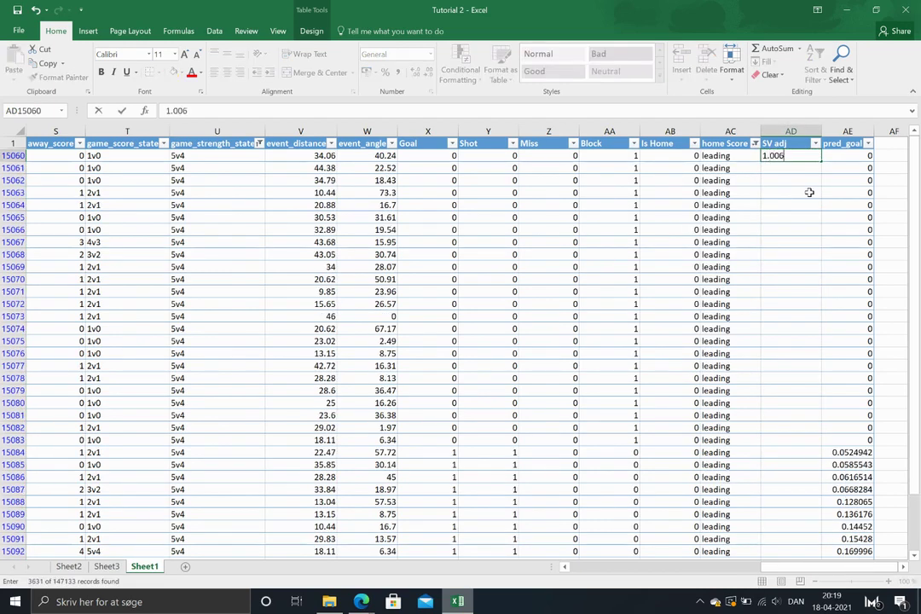
{"action": "key", "text": "ctrl+Return"}
{"action": "key", "text": "ctrl+c"}
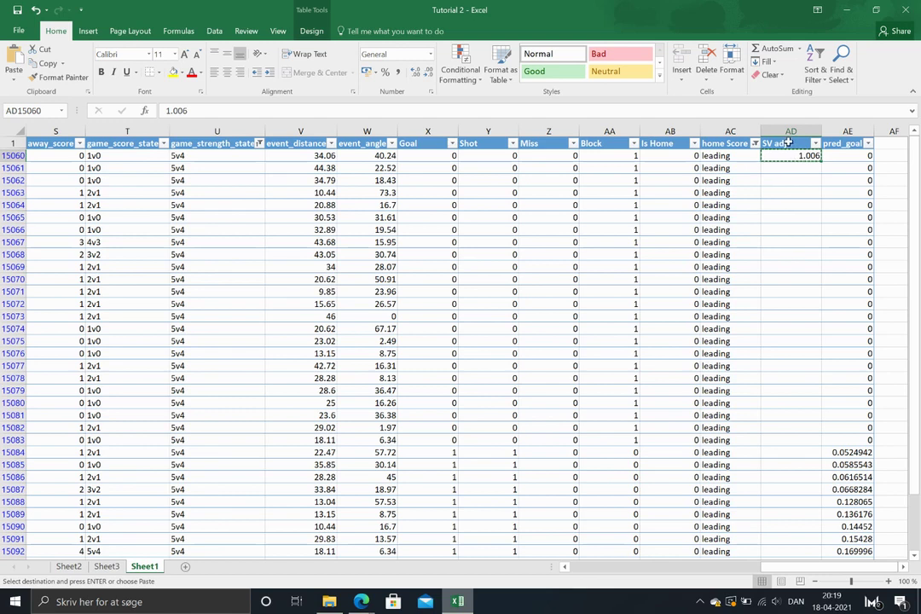
{"action": "left_click", "coordinate": [791, 132]}
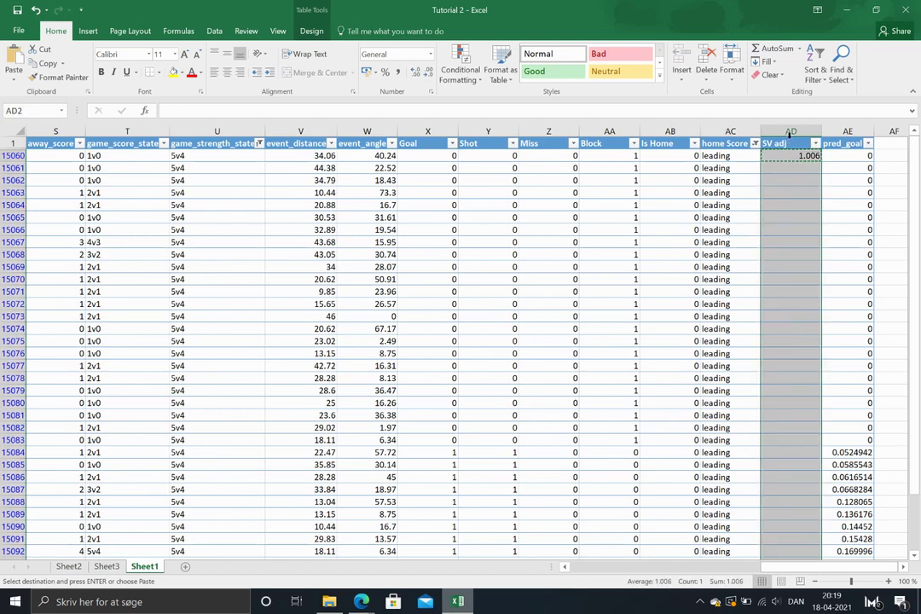
{"action": "key", "text": "ctrl+v"}
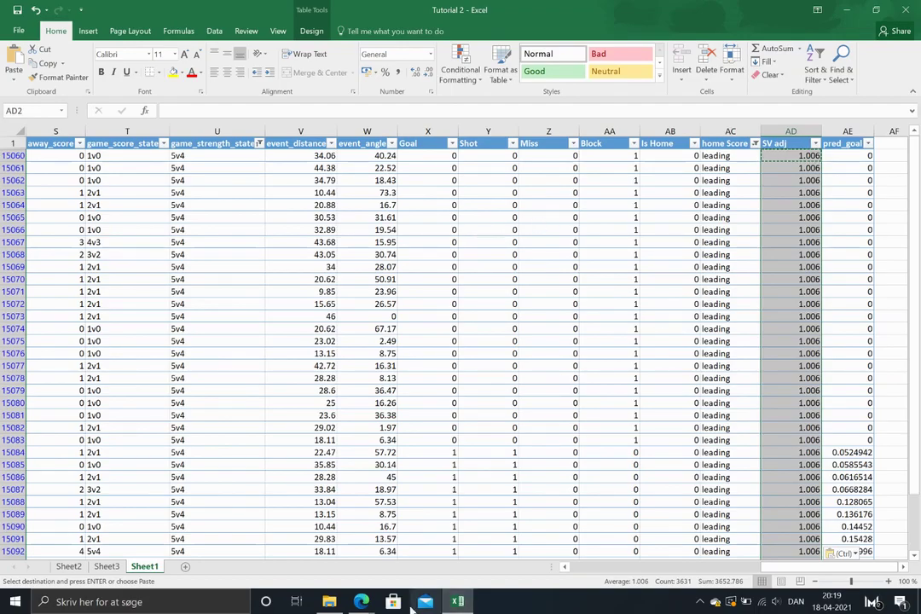
Step: Review the glossary weights again and return to the game_strength_state filter
{"action": "left_click", "coordinate": [456, 603]}
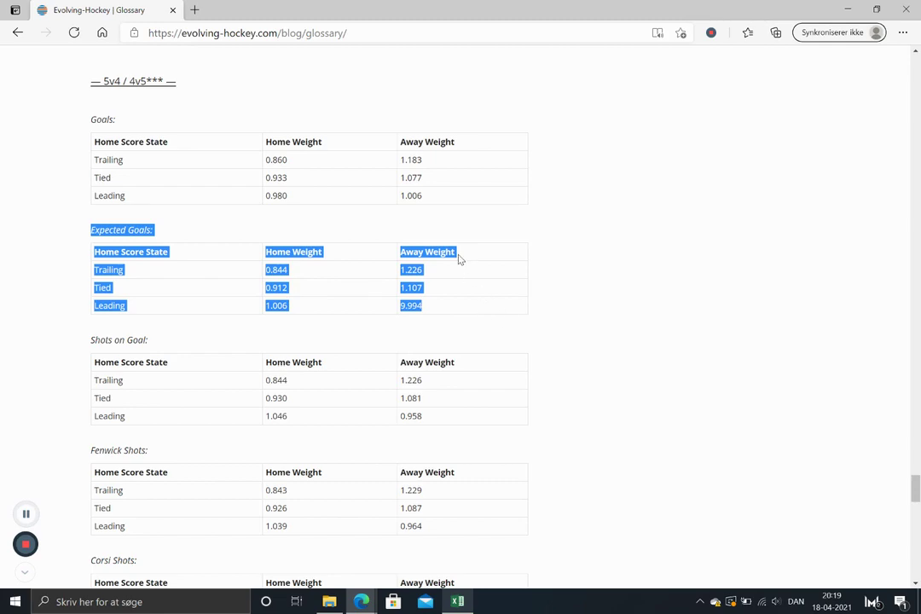
{"action": "left_click", "coordinate": [464, 602]}
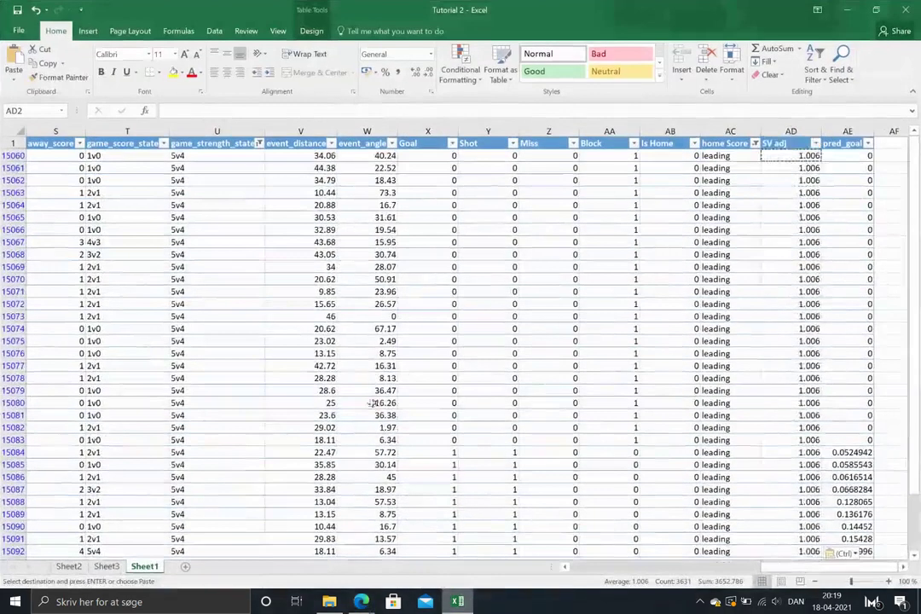
{"action": "left_click", "coordinate": [259, 143]}
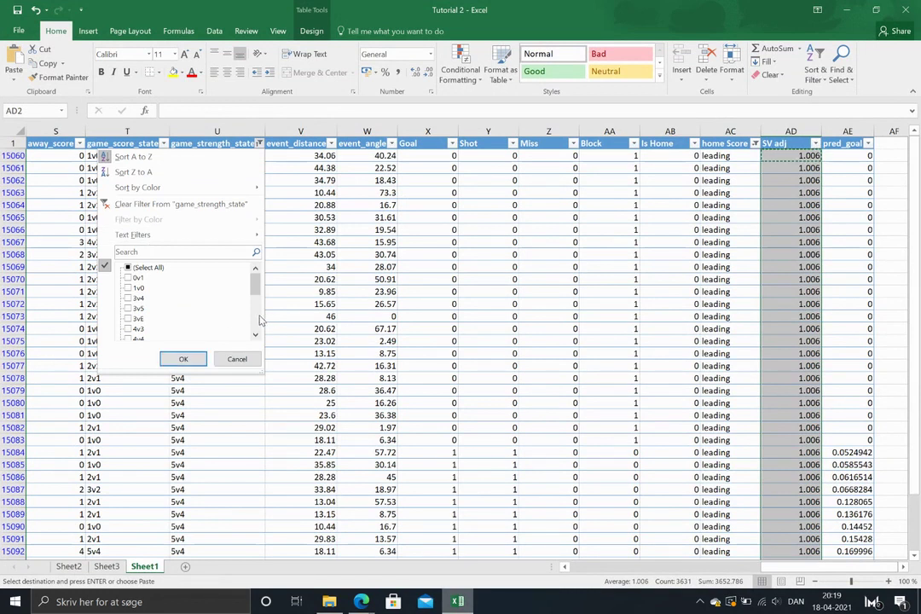
Step: Change the game_strength_state filter from 5v4 to 4v5 and check the weights in the glossary
{"action": "scroll", "coordinate": [134, 292], "scroll_direction": "down", "scroll_amount": 2}
{"action": "left_click", "coordinate": [130, 288]}
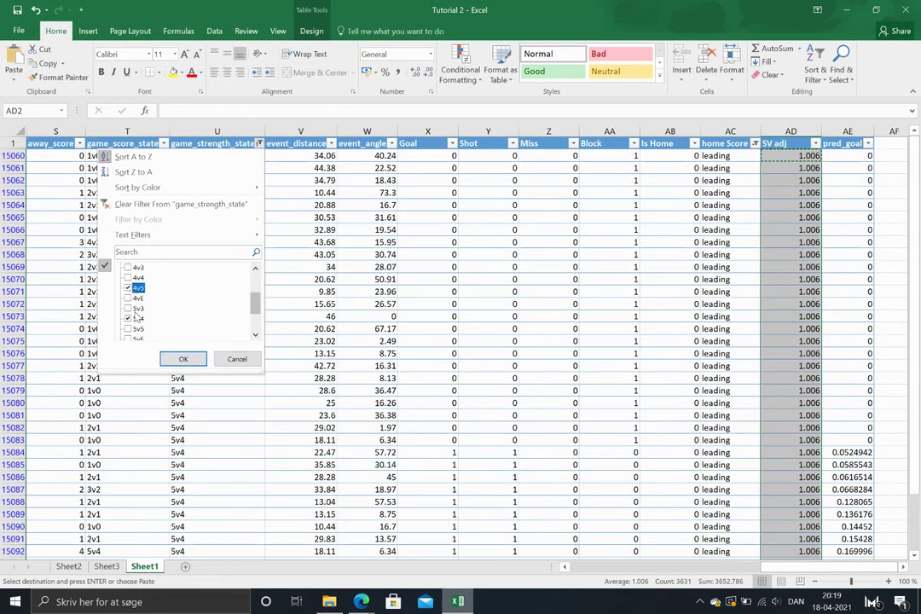
{"action": "left_click", "coordinate": [132, 319]}
{"action": "left_click", "coordinate": [182, 359]}
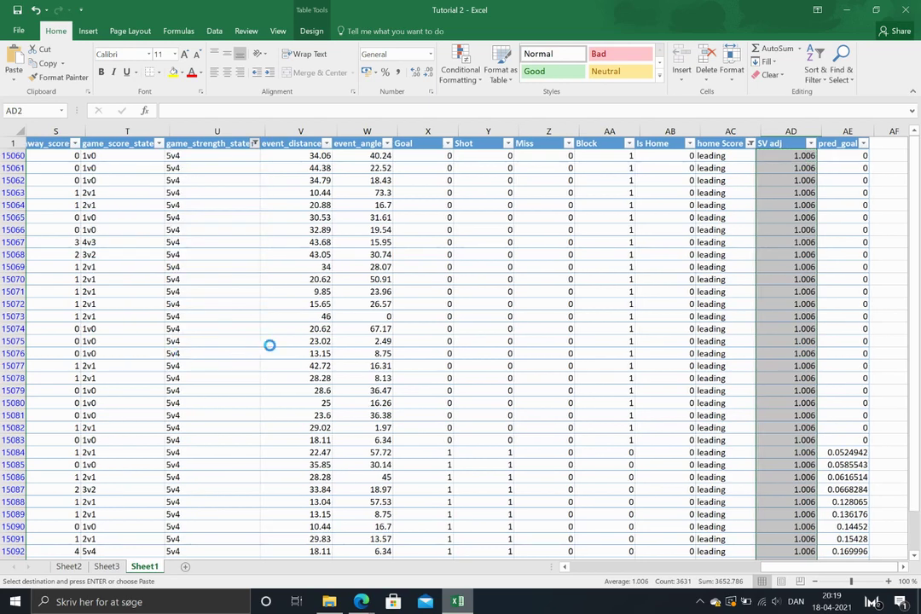
{"action": "left_click", "coordinate": [783, 156]}
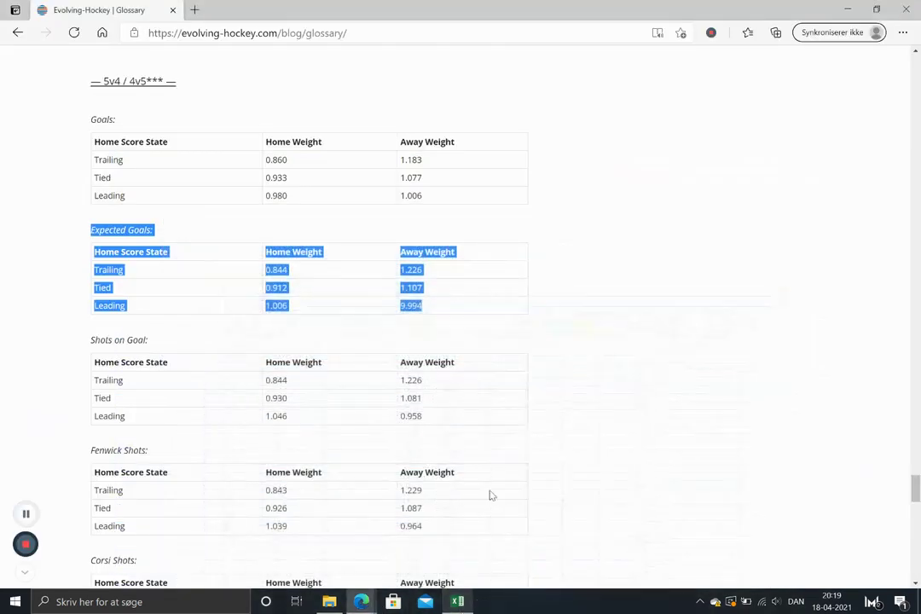
{"action": "left_click", "coordinate": [362, 602]}
{"action": "left_click", "coordinate": [469, 603]}
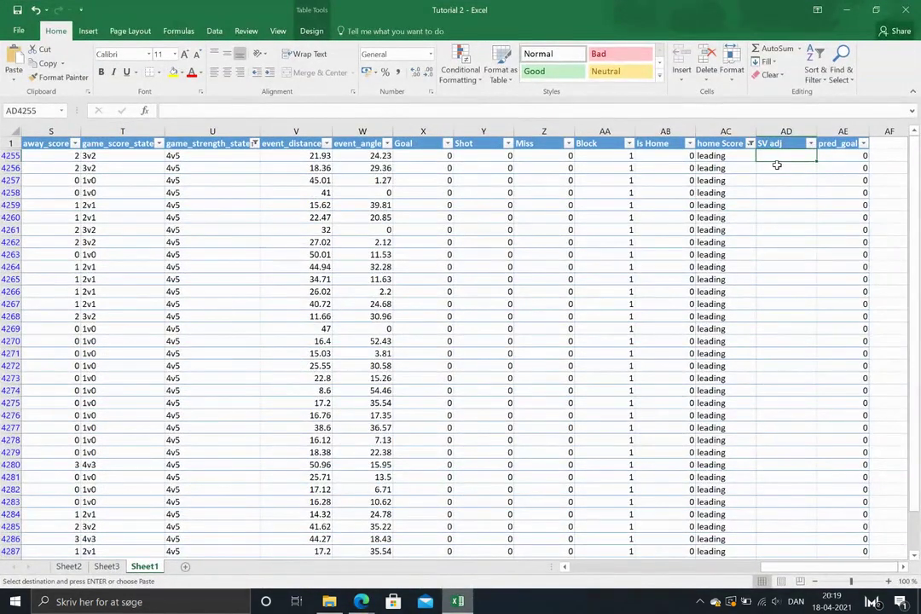
Step: Fill the SV adj column of the visible 4v5 leading rows with 0.994
{"action": "type", "text": "0.994"}
{"action": "key", "text": "Return"}
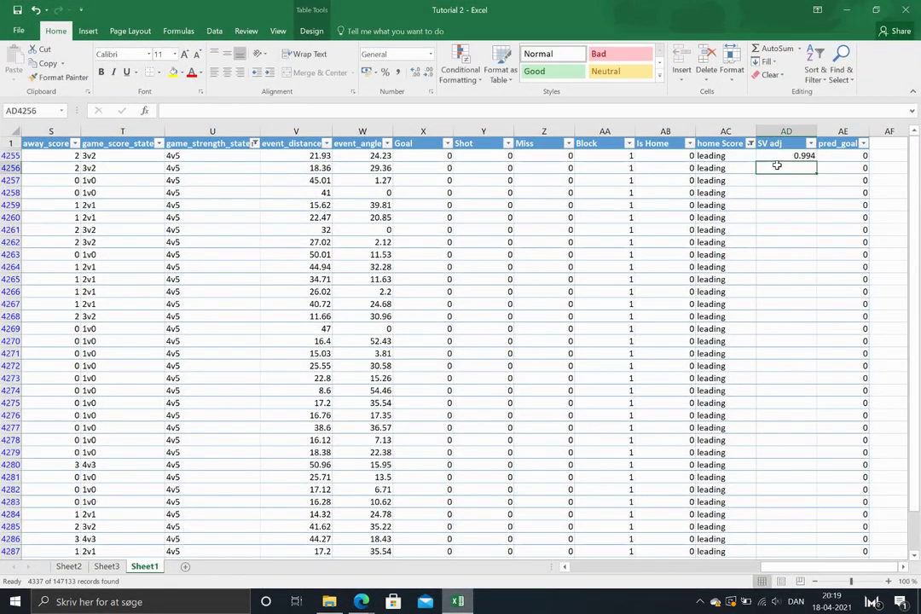
{"action": "key", "text": "Up"}
{"action": "key", "text": "ctrl+c"}
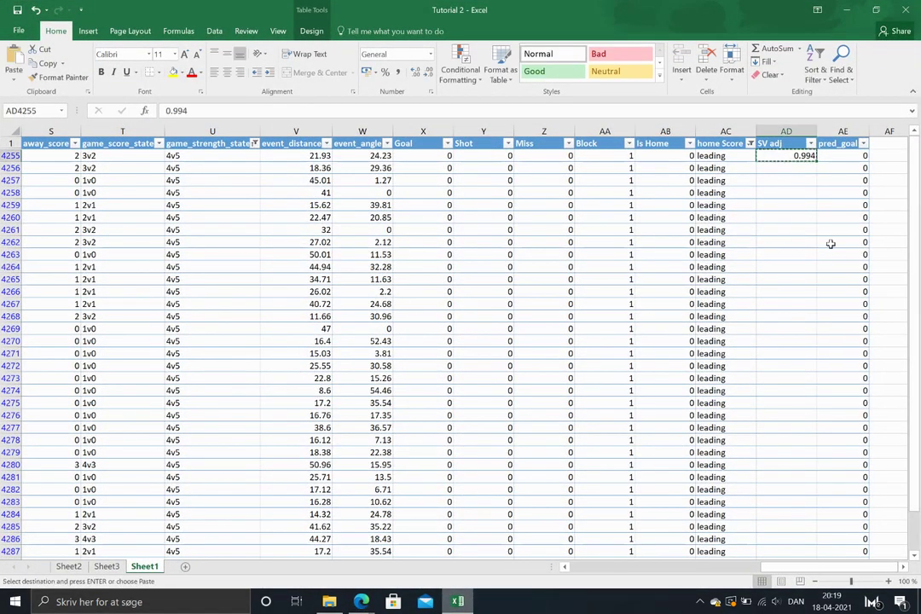
{"action": "left_click", "coordinate": [769, 133]}
{"action": "key", "text": "ctrl+v"}
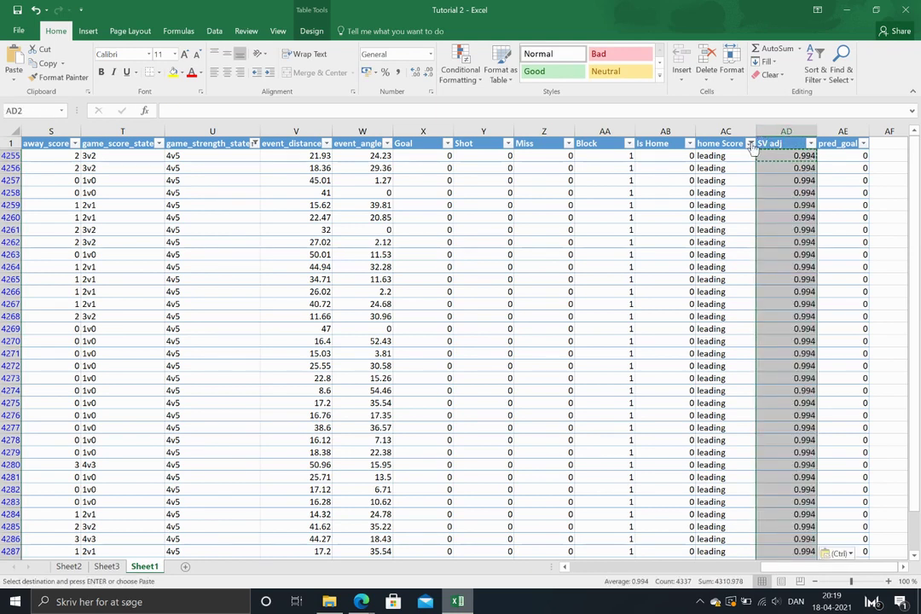
{"action": "left_click", "coordinate": [750, 144]}
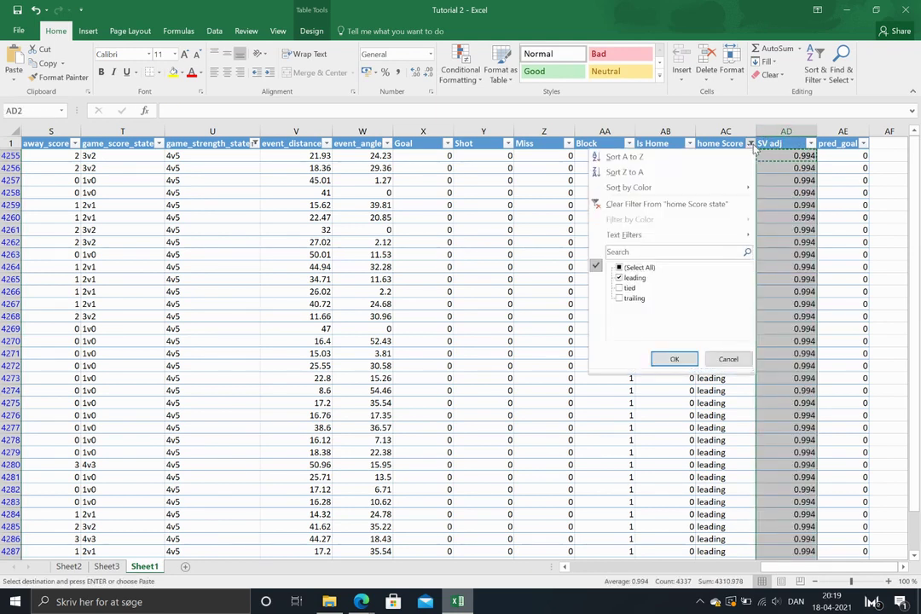
Step: Filter home Score state to tied and fill the 4v5 tied rows' SV adj with 1.107
{"action": "left_click", "coordinate": [619, 277]}
{"action": "left_click", "coordinate": [619, 288]}
{"action": "left_click", "coordinate": [674, 359]}
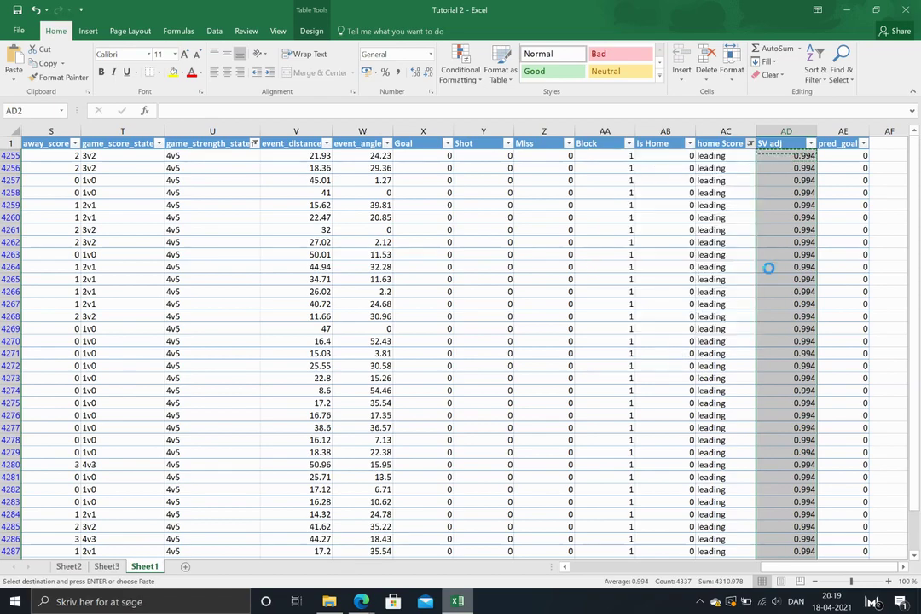
{"action": "left_click", "coordinate": [789, 156]}
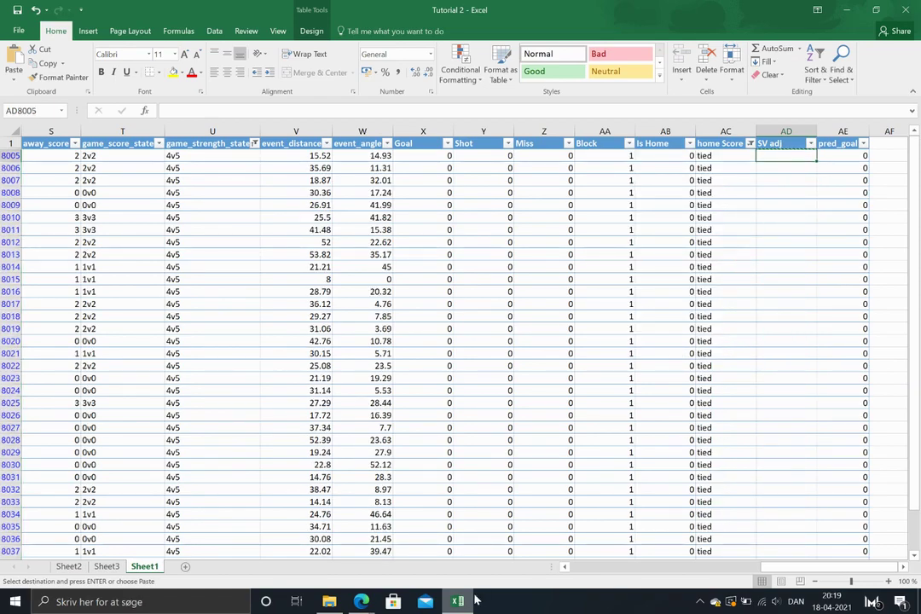
{"action": "left_click", "coordinate": [473, 601]}
{"action": "left_click", "coordinate": [458, 601]}
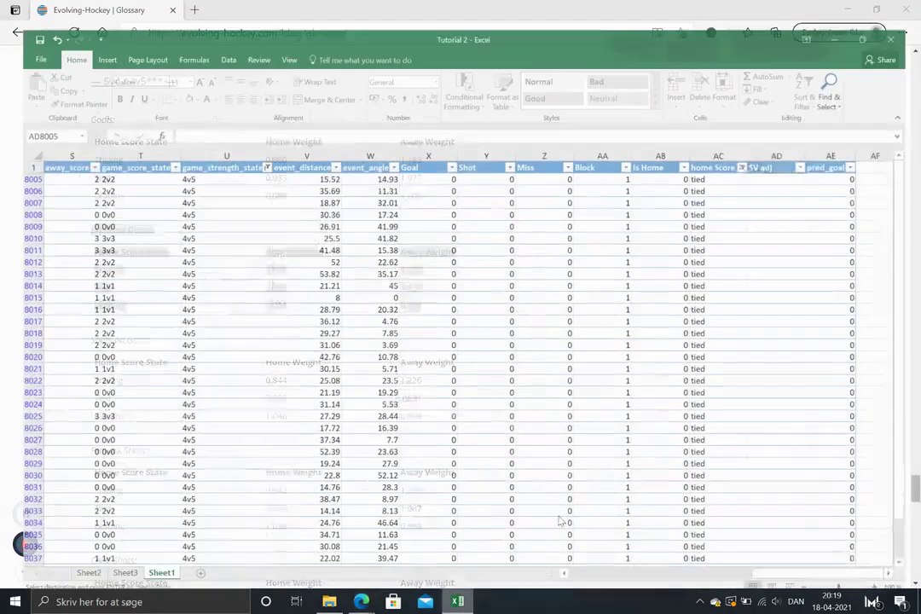
{"action": "type", "text": "1"}
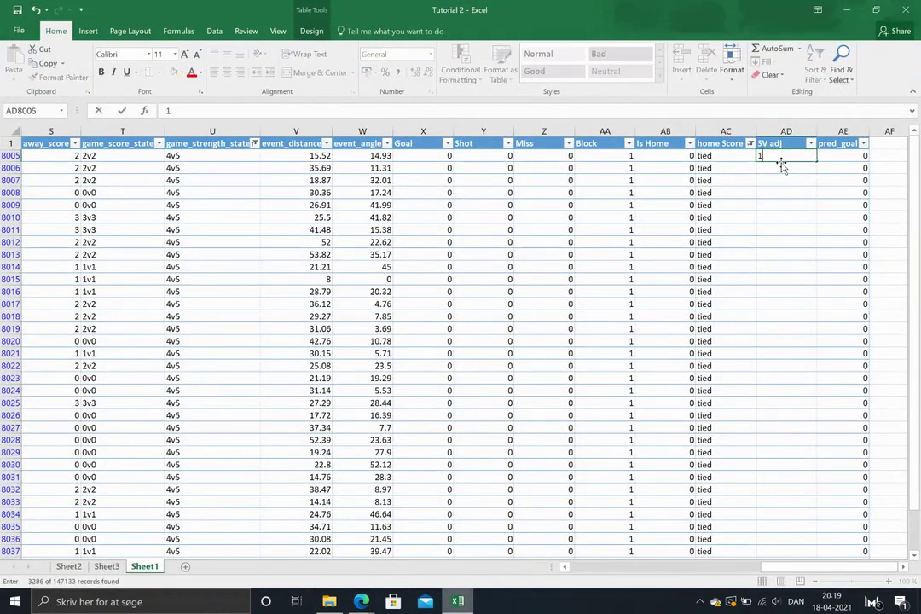
{"action": "type", "text": ".107"}
{"action": "key", "text": "Return"}
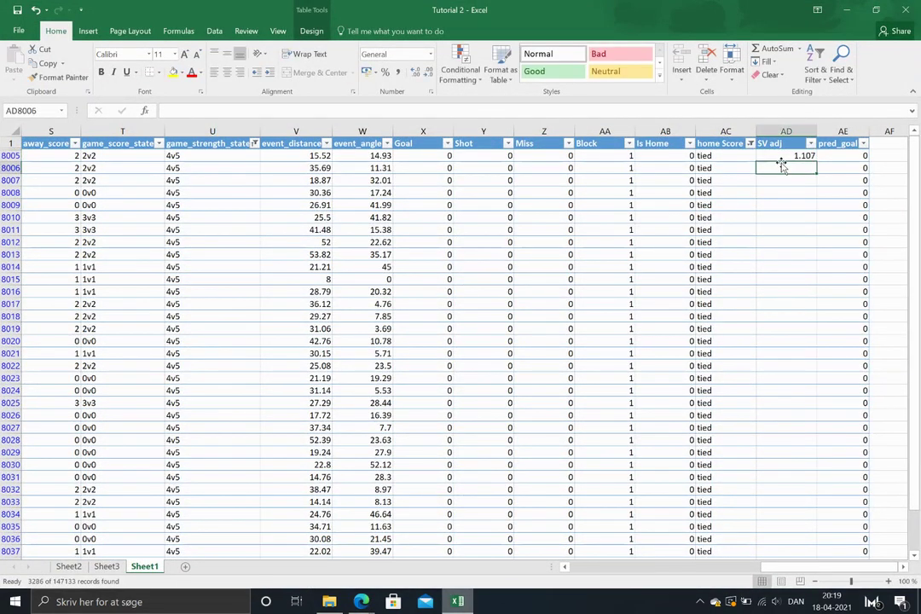
{"action": "left_click", "coordinate": [783, 156]}
{"action": "key", "text": "ctrl+c"}
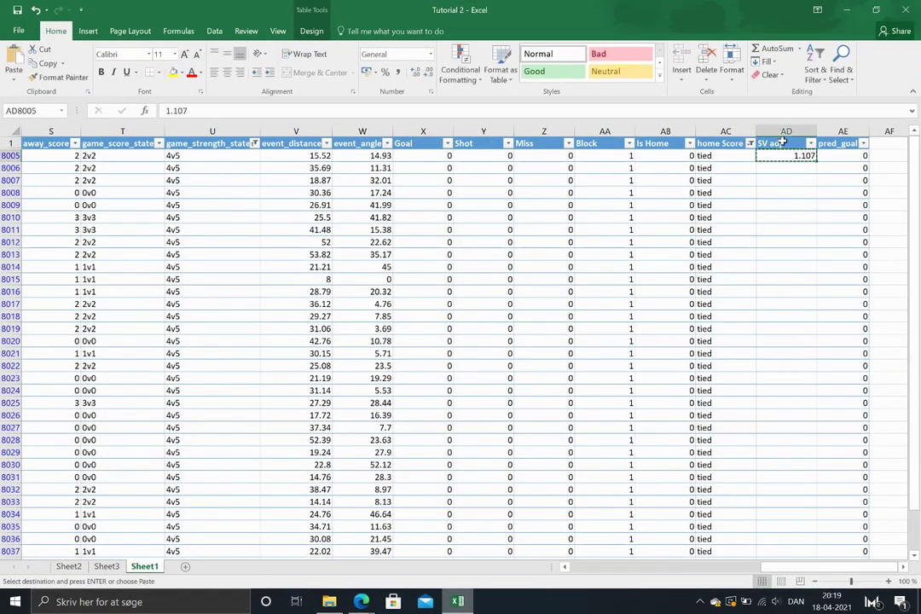
{"action": "left_click", "coordinate": [783, 142]}
{"action": "key", "text": "ctrl+v"}
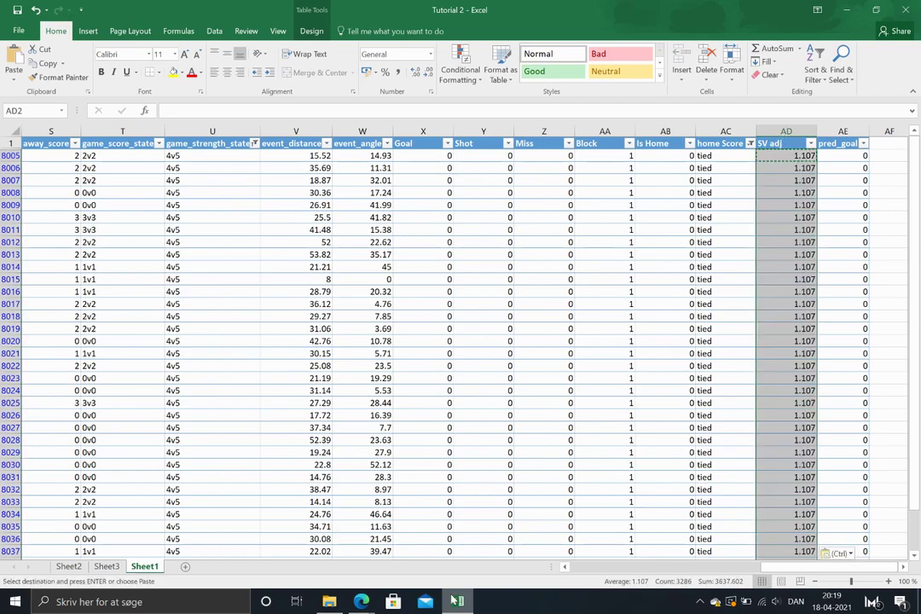
Step: Filter home Score state to trailing and fill the 4v5 trailing rows' SV adj with 1.226
{"action": "left_click", "coordinate": [456, 601]}
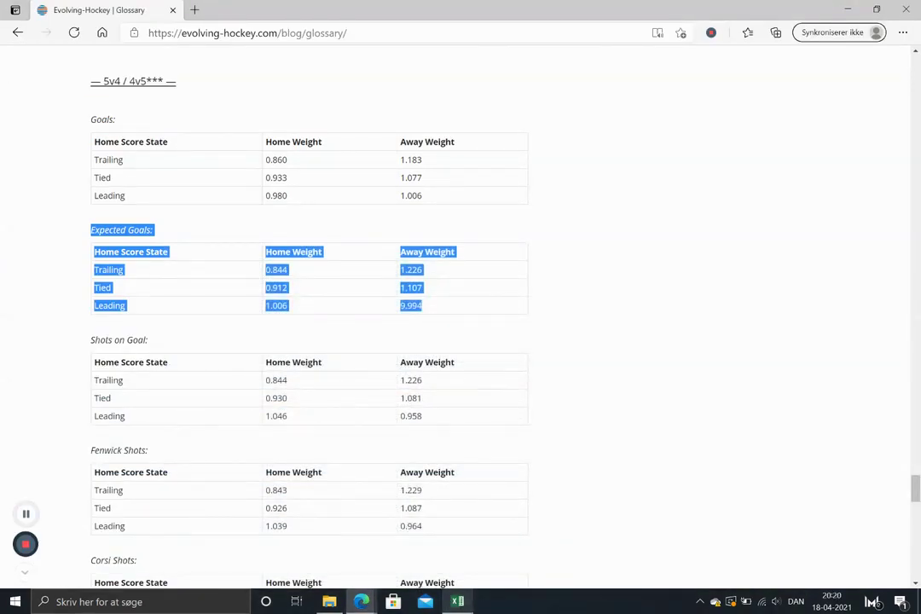
{"action": "left_click", "coordinate": [456, 602]}
{"action": "left_click", "coordinate": [749, 143]}
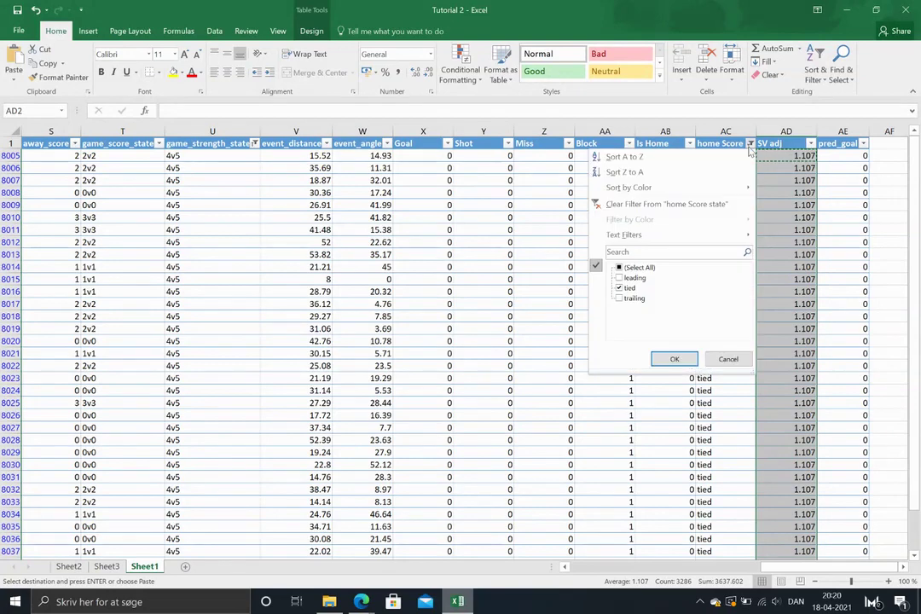
{"action": "left_click", "coordinate": [620, 289]}
{"action": "left_click", "coordinate": [620, 299]}
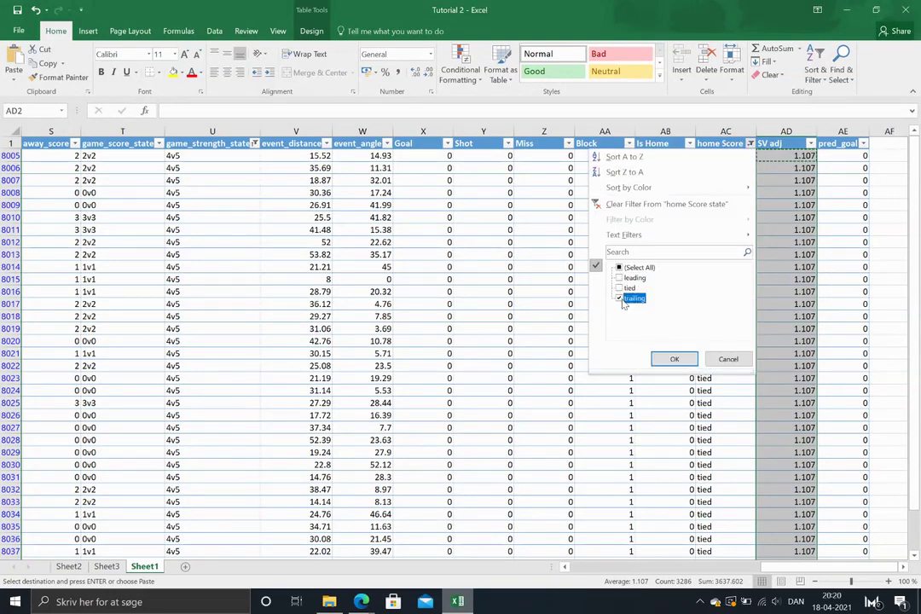
{"action": "left_click", "coordinate": [674, 358]}
{"action": "left_click", "coordinate": [790, 158]}
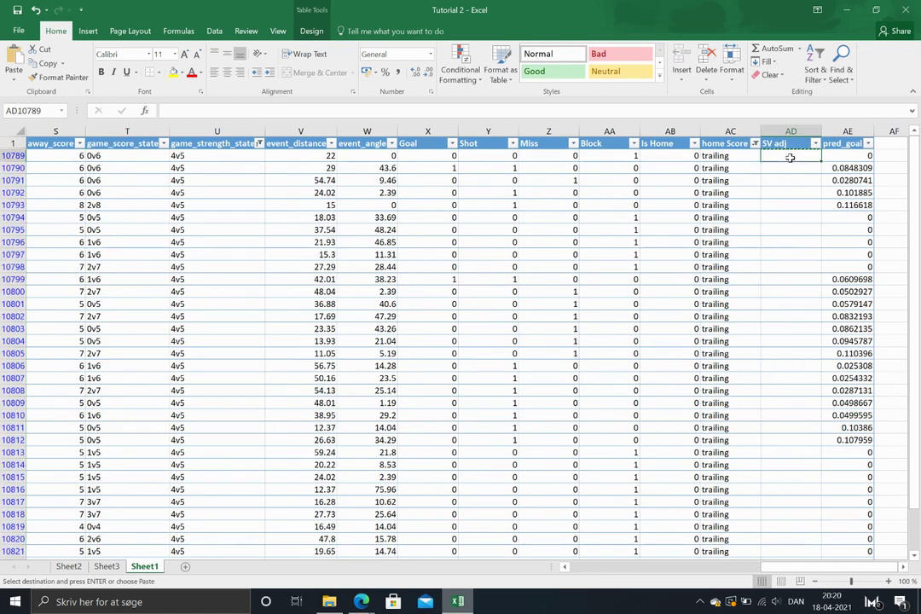
{"action": "type", "text": "1.226"}
{"action": "key", "text": "ctrl+Return"}
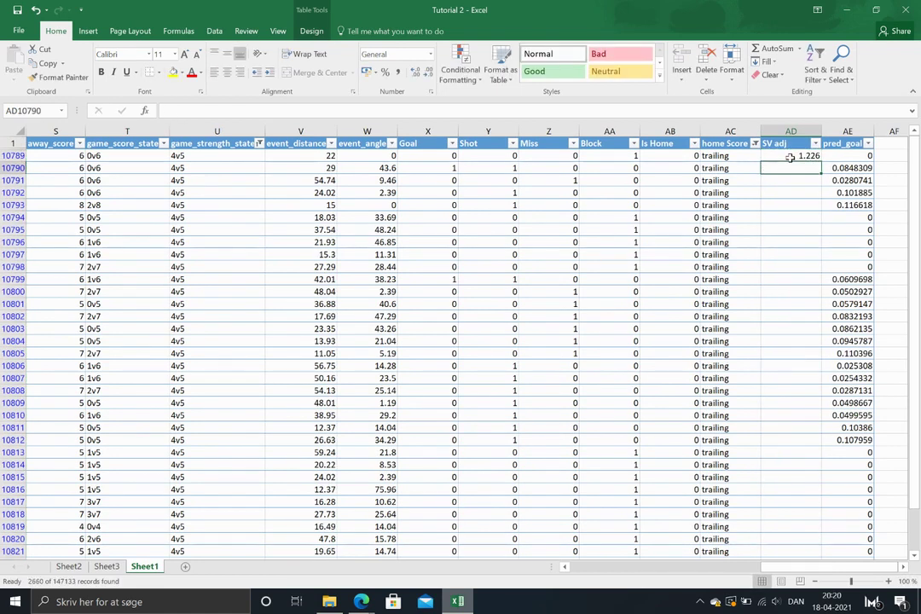
{"action": "key", "text": "ctrl+c"}
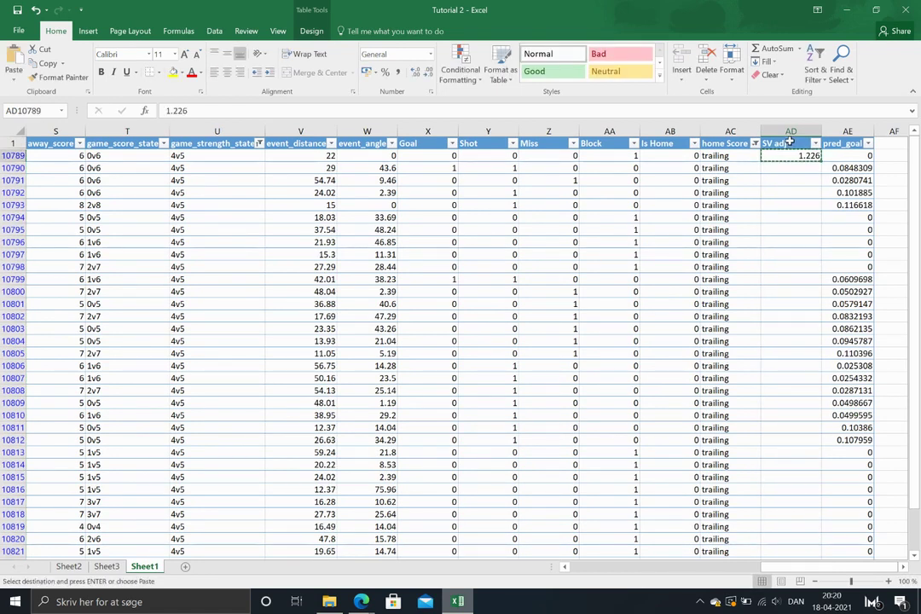
{"action": "left_click", "coordinate": [782, 139]}
{"action": "key", "text": "ctrl+v"}
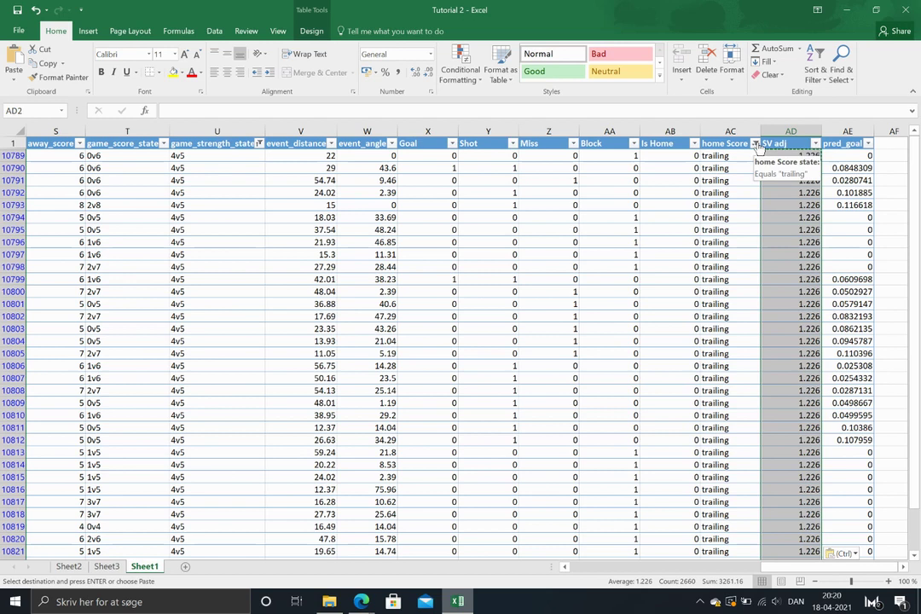
{"action": "left_click", "coordinate": [755, 144]}
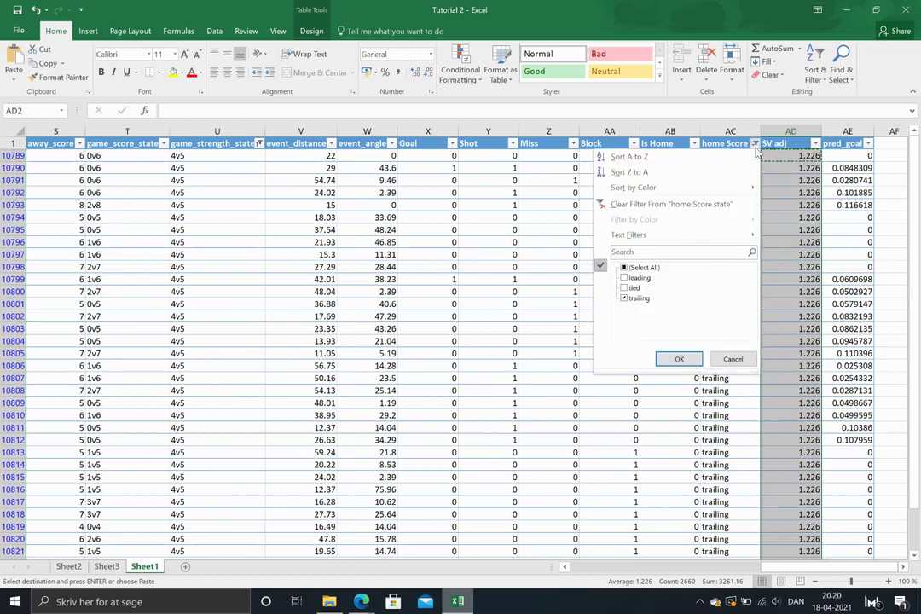
Step: Clear both the home Score state and game_strength_state filters so all rows show again
{"action": "left_click", "coordinate": [708, 207]}
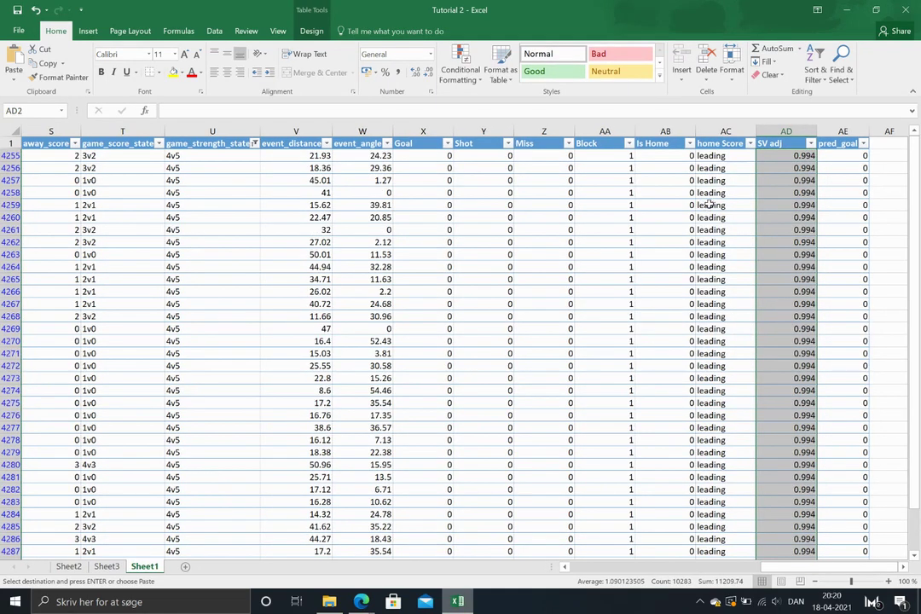
{"action": "left_click", "coordinate": [254, 147]}
{"action": "left_click", "coordinate": [230, 205]}
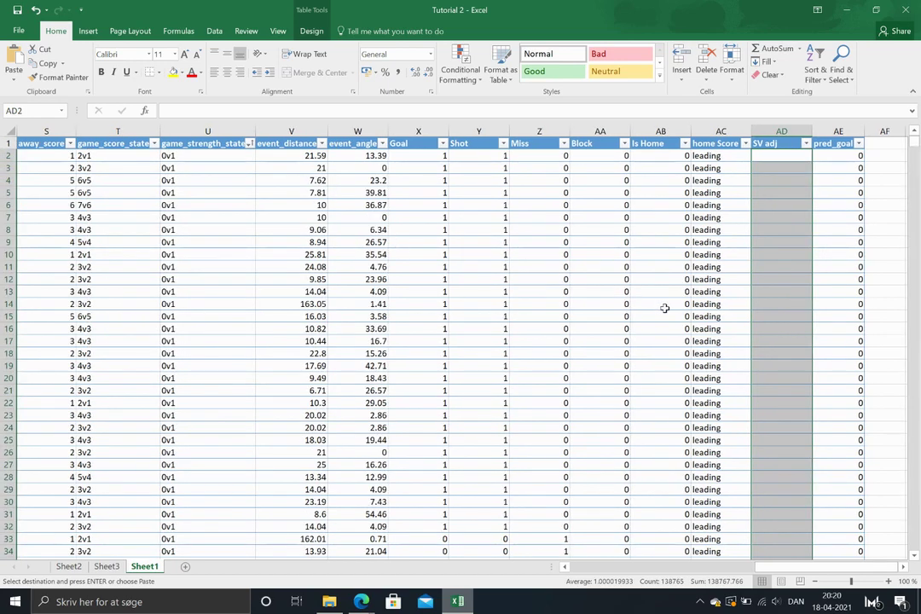
{"action": "left_click", "coordinate": [781, 156]}
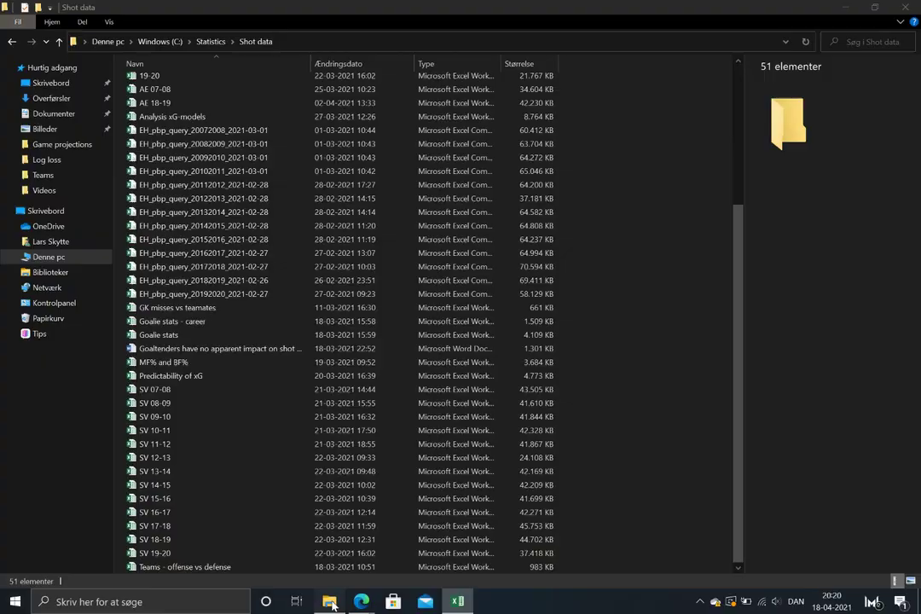
{"action": "left_click", "coordinate": [329, 601]}
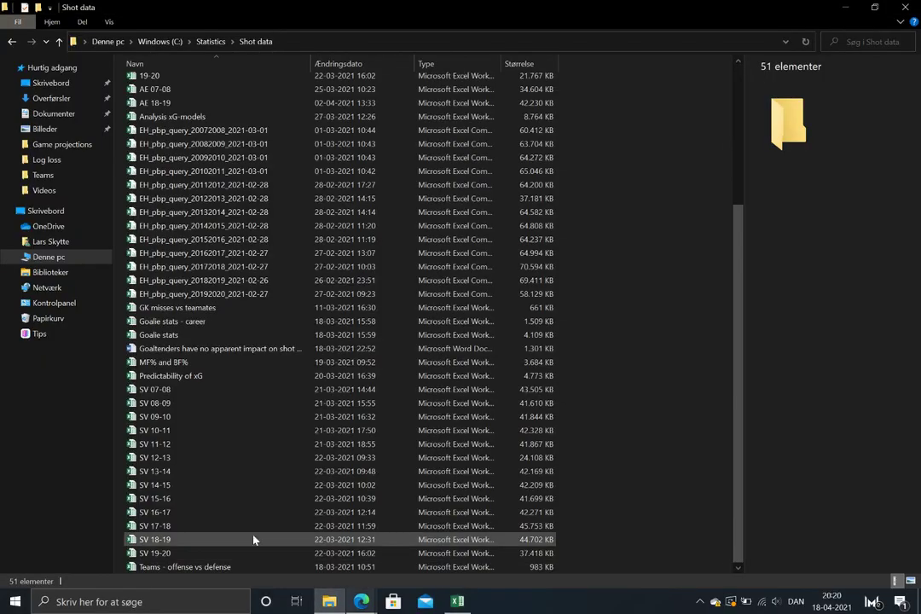
Step: Open the SV 18-19 workbook from the Shot data folder, then return to Tutorial 2
{"action": "double_click", "coordinate": [174, 543]}
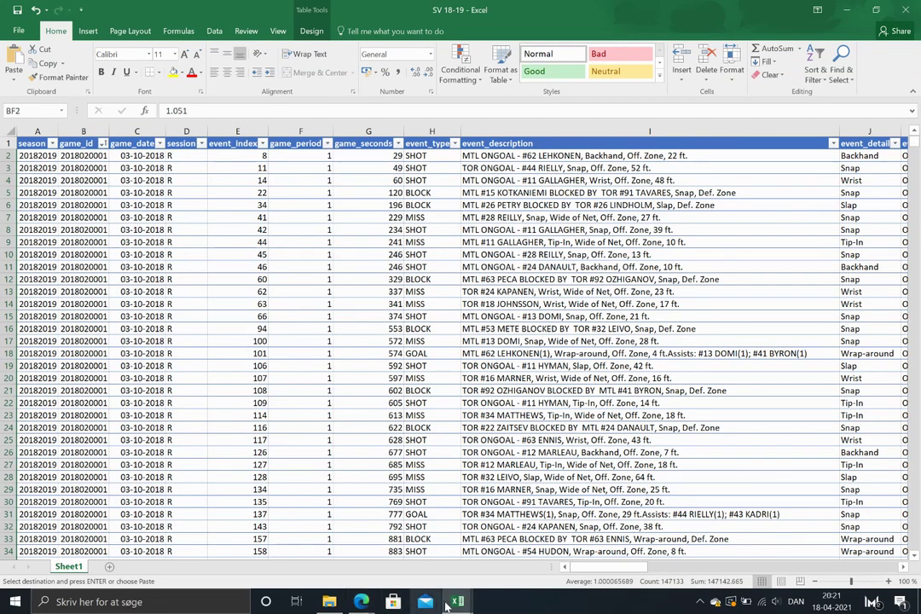
{"action": "mouse_move", "coordinate": [450, 602]}
{"action": "left_click", "coordinate": [384, 558]}
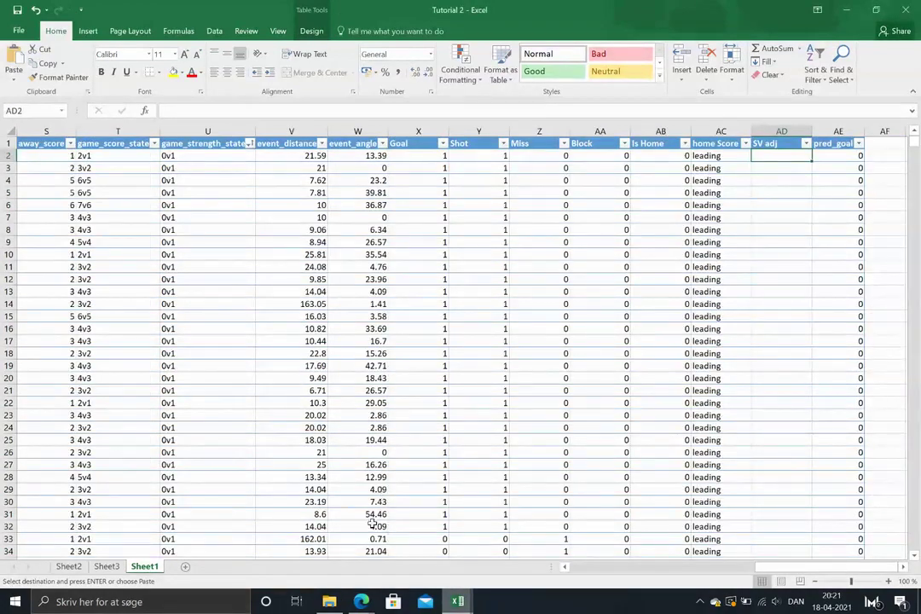
Step: Sort the Tutorial 2 shot table ascending by event_index, then bring SV 18-19 to the front
{"action": "scroll", "coordinate": [486, 544], "scroll_direction": "left", "scroll_amount": 6}
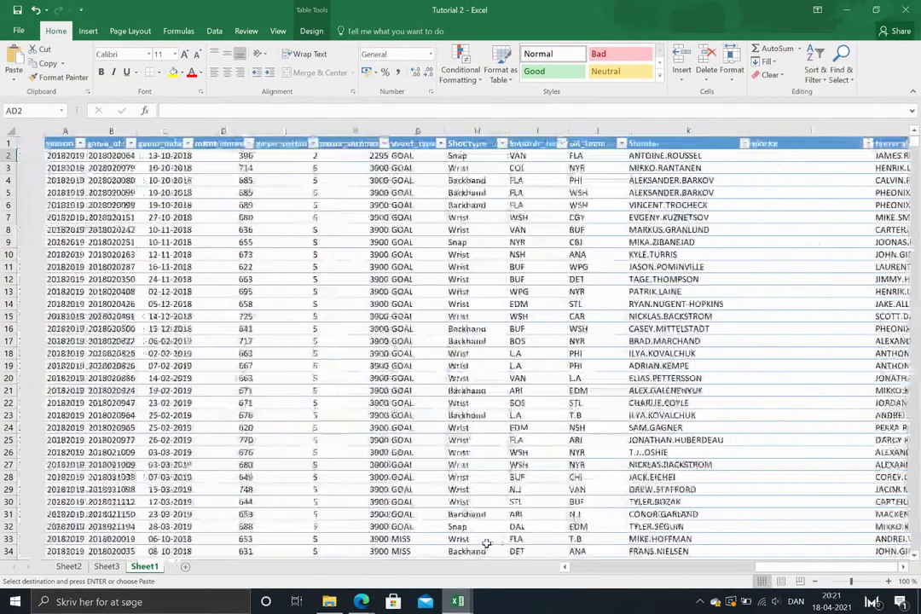
{"action": "left_click", "coordinate": [220, 143]}
{"action": "left_click", "coordinate": [168, 156]}
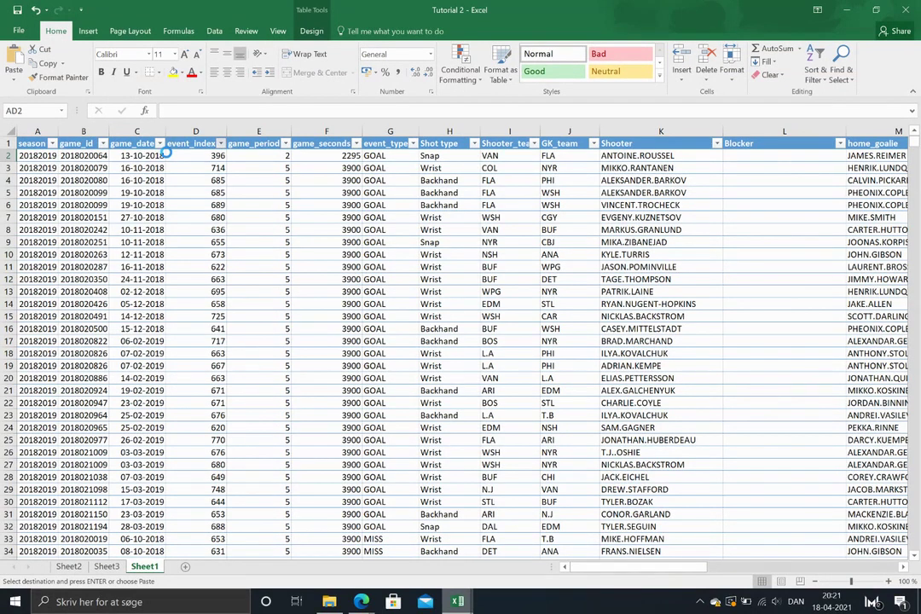
{"action": "left_click", "coordinate": [103, 143]}
{"action": "key", "text": "Escape"}
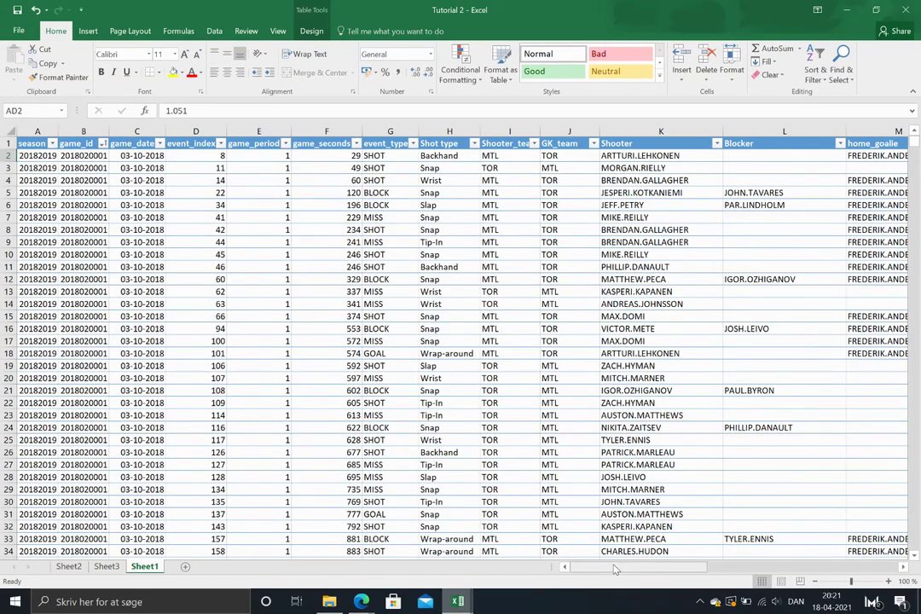
{"action": "left_click_drag", "start_coordinate": [615, 570], "coordinate": [733, 570]}
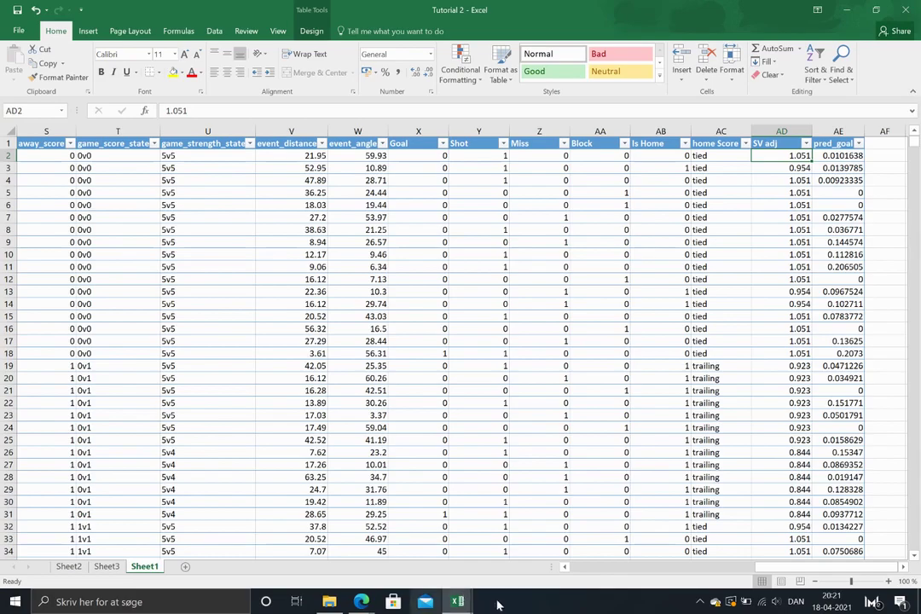
Step: Copy the SV adj factors (1.051, 0.954…) from SV 18-19 column BF into Tutorial 2 column AD
{"action": "mouse_move", "coordinate": [458, 602]}
{"action": "left_click", "coordinate": [489, 497]}
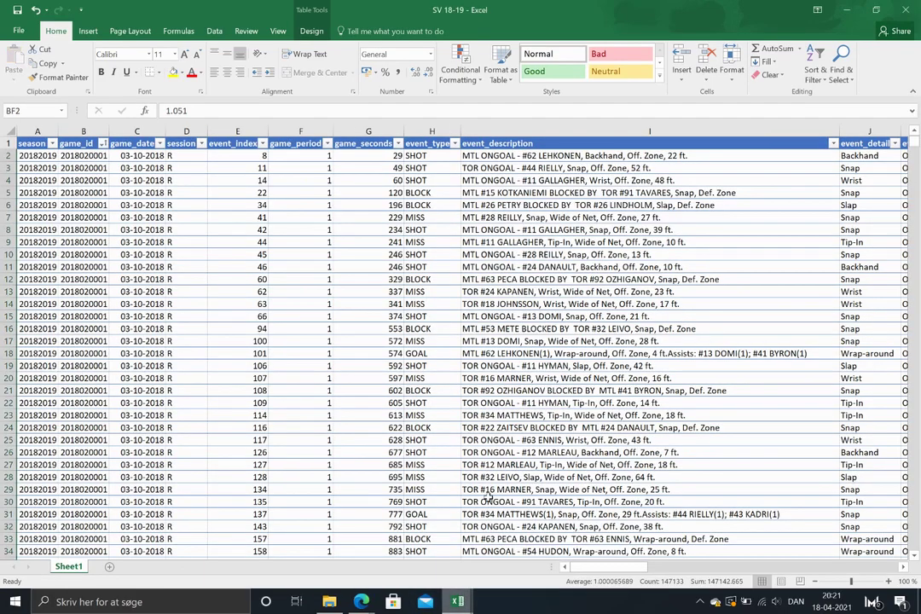
{"action": "left_click_drag", "start_coordinate": [610, 567], "coordinate": [771, 588]}
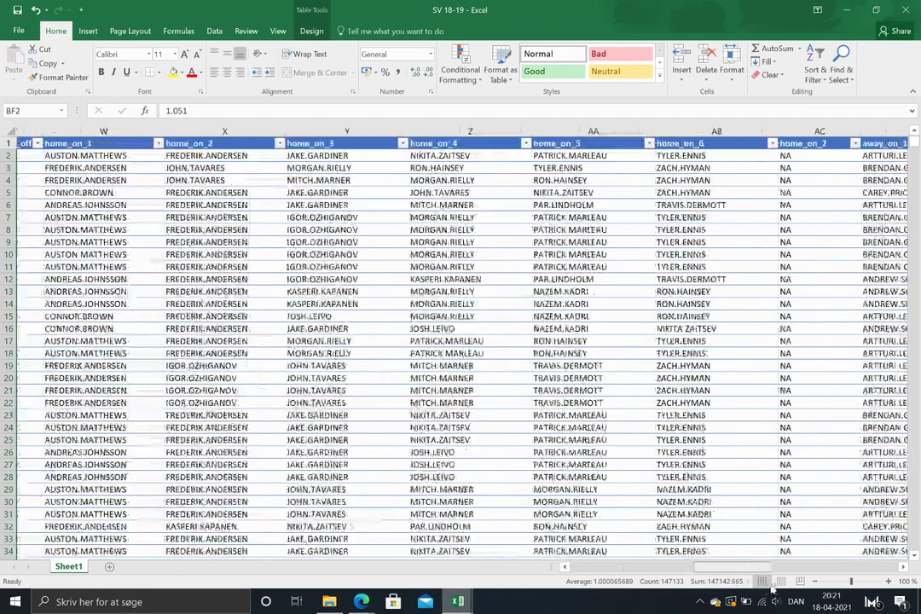
{"action": "key", "text": "ctrl+c"}
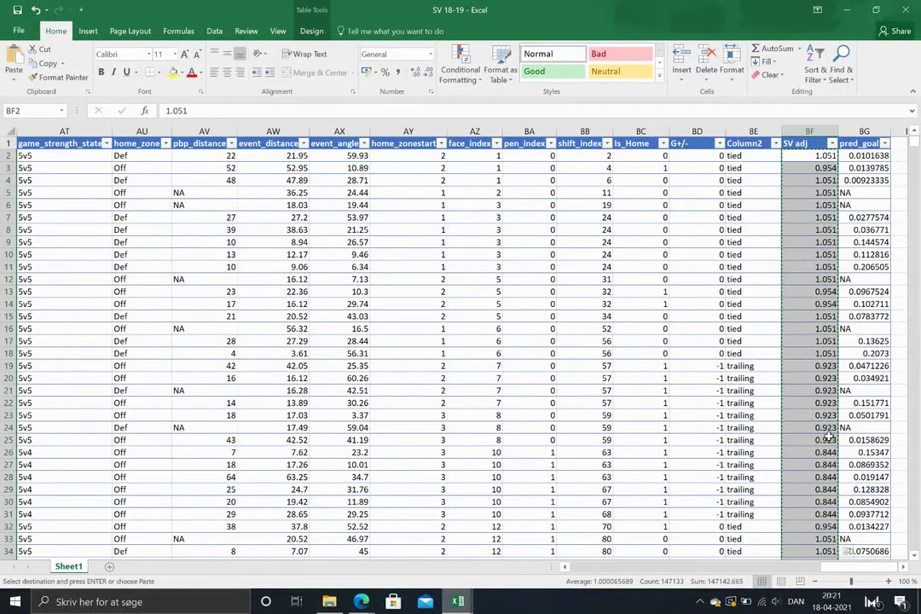
{"action": "mouse_move", "coordinate": [458, 602]}
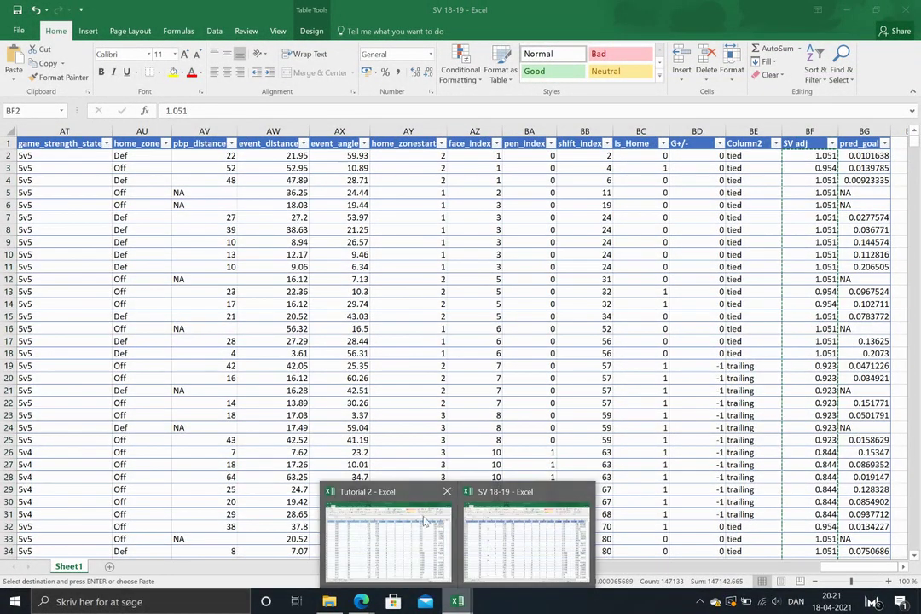
{"action": "left_click", "coordinate": [426, 522]}
{"action": "left_click", "coordinate": [782, 131]}
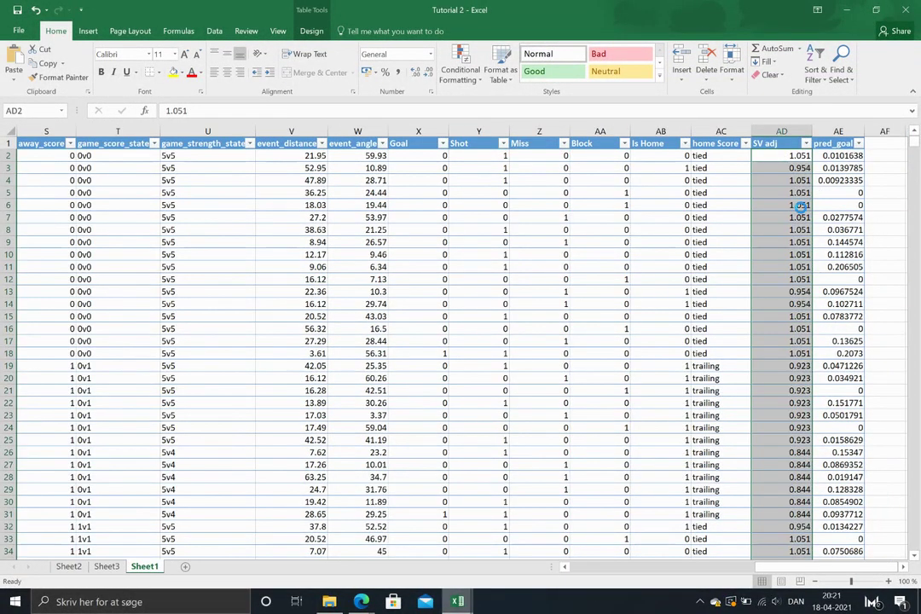
{"action": "key", "text": "ctrl+v"}
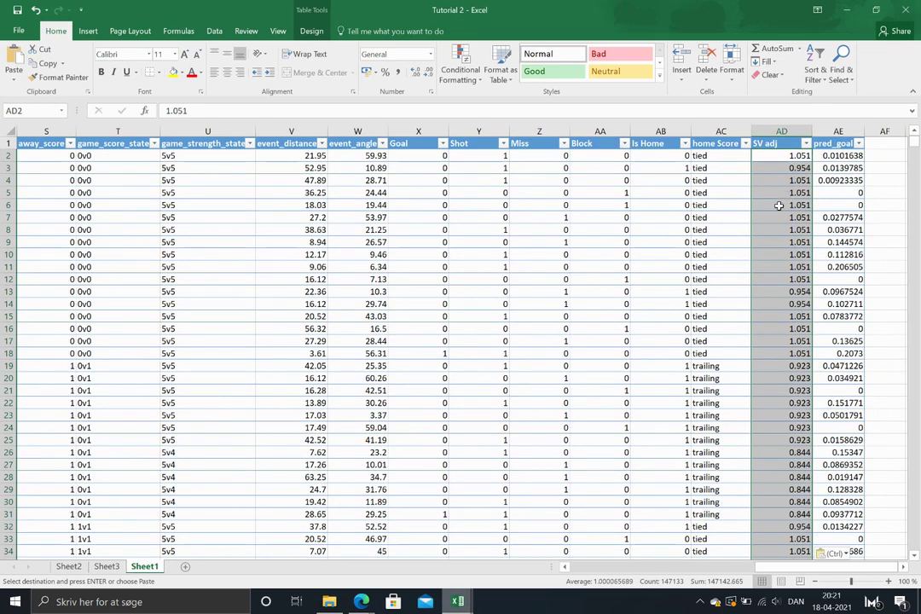
{"action": "left_click", "coordinate": [792, 159]}
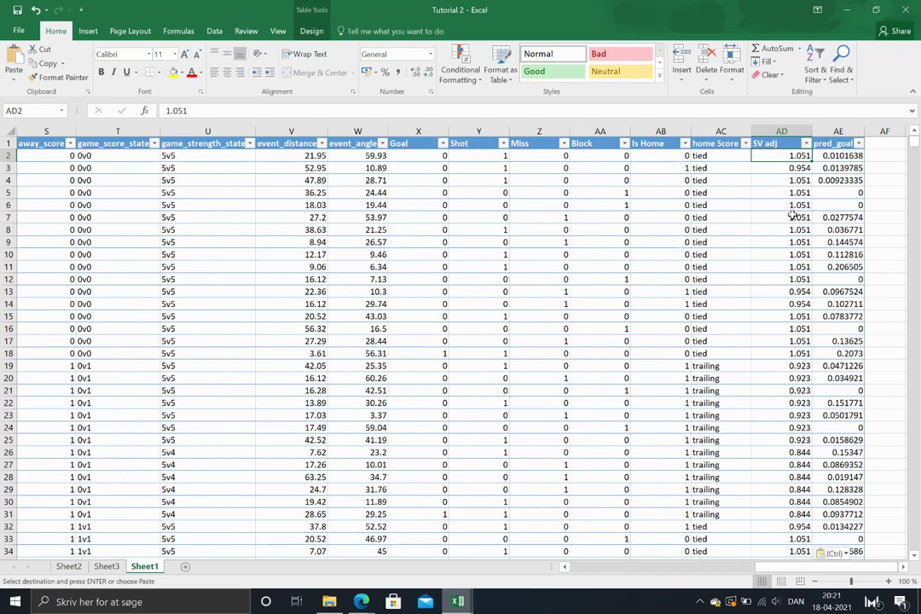
Step: Insert a new column before pred_goal and name it xG
{"action": "left_click", "coordinate": [838, 133]}
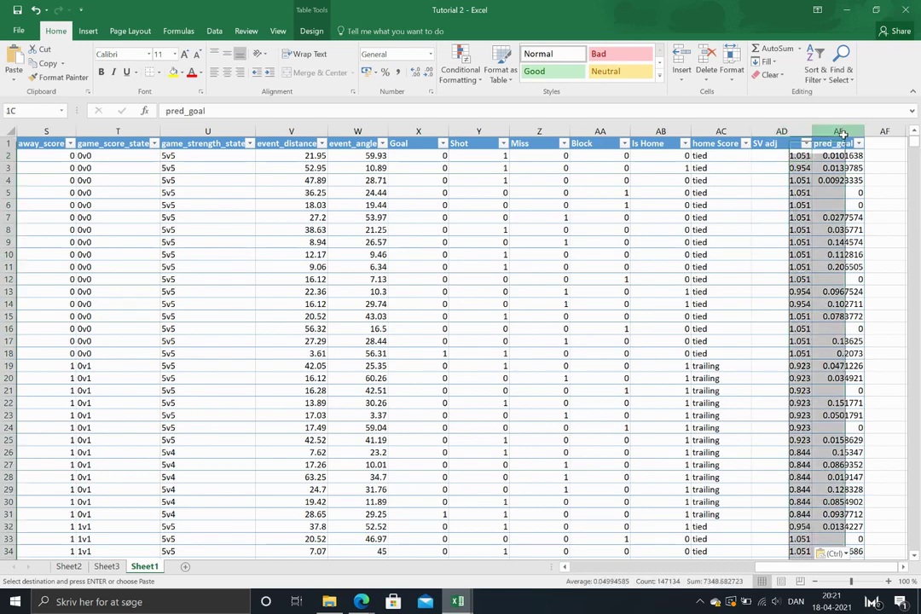
{"action": "right_click", "coordinate": [839, 134]}
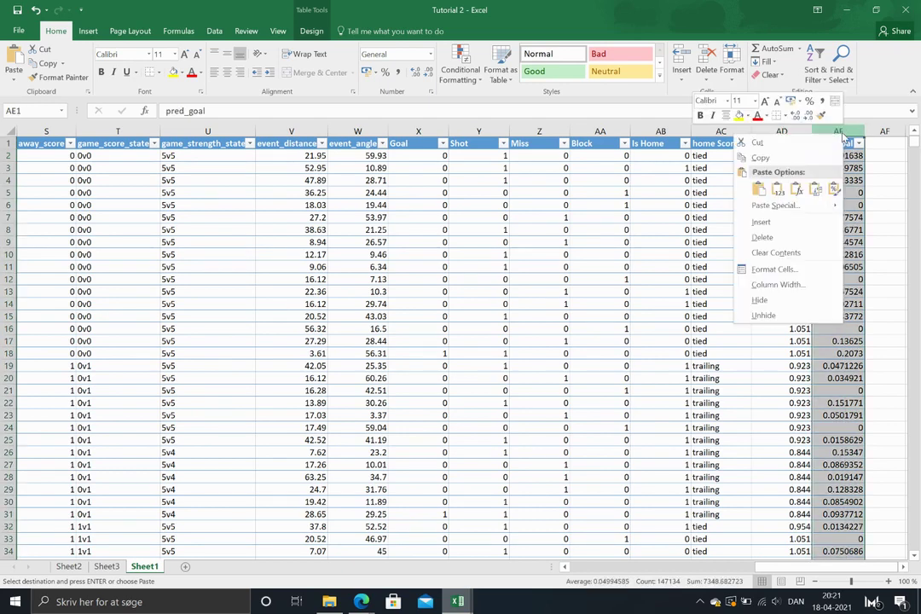
{"action": "left_click", "coordinate": [787, 222]}
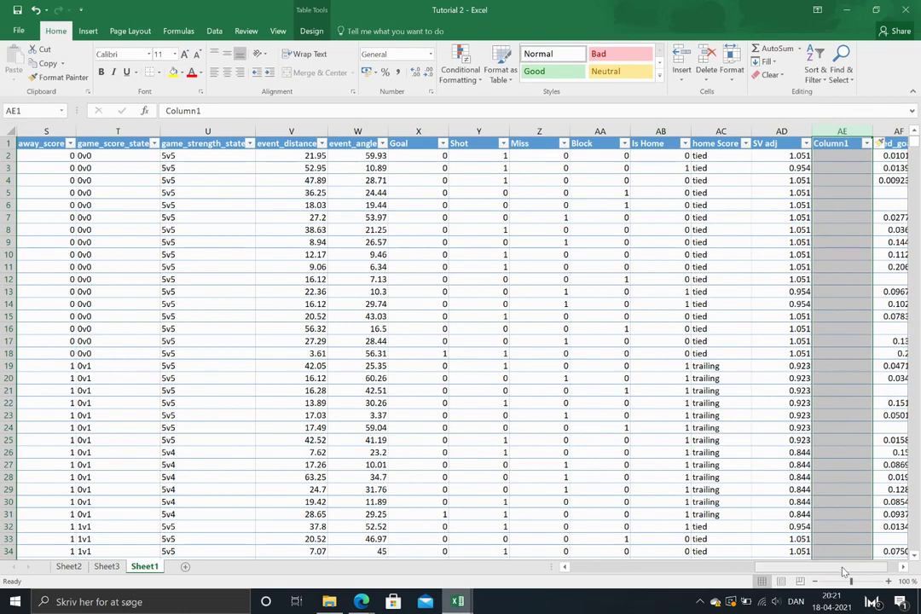
{"action": "left_click_drag", "start_coordinate": [840, 569], "coordinate": [872, 573]}
{"action": "left_click", "coordinate": [780, 144]}
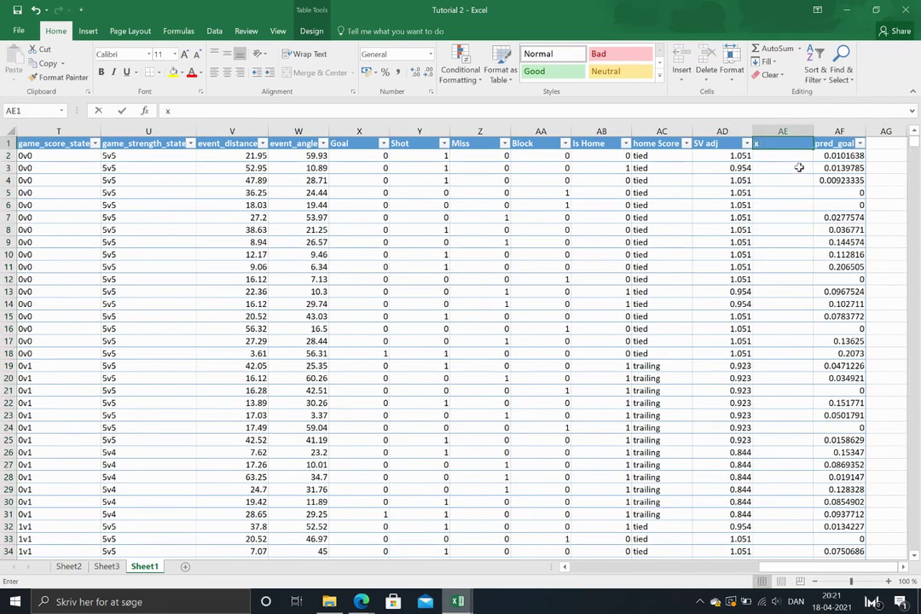
{"action": "type", "text": "xG"}
{"action": "key", "text": "Return"}
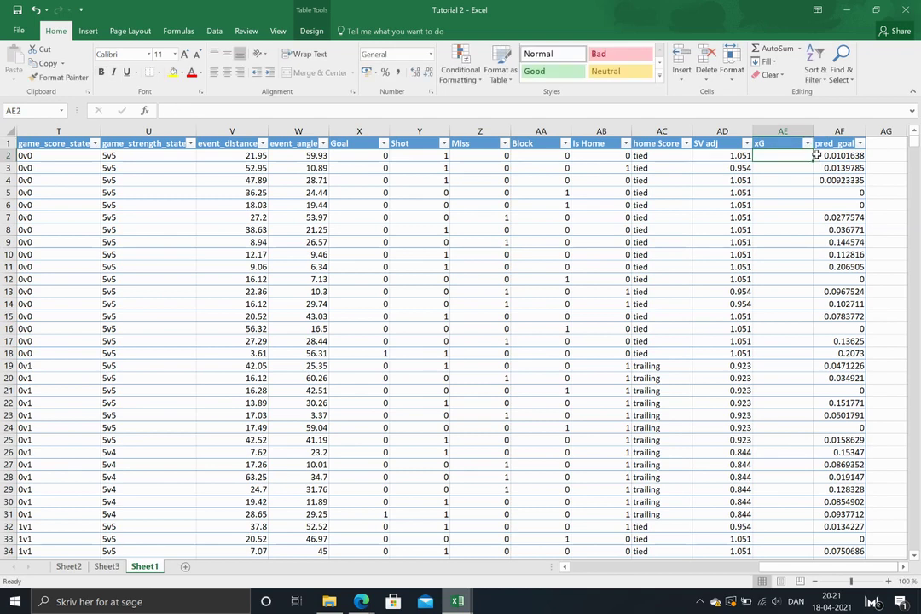
Step: Fill xG with the formula =[@[pred_goal]]*[@[SV adj]] for every shot
{"action": "type", "text": "="}
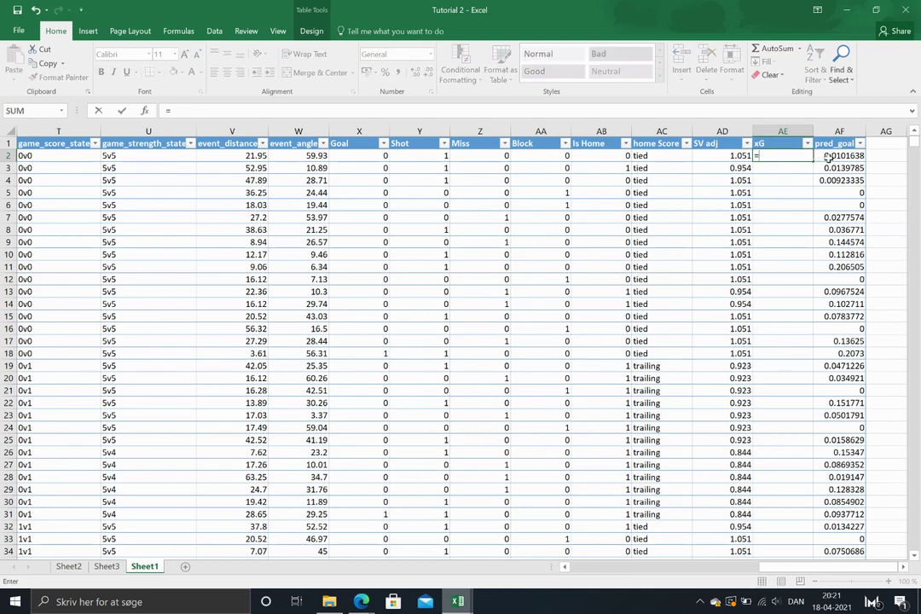
{"action": "left_click", "coordinate": [829, 157]}
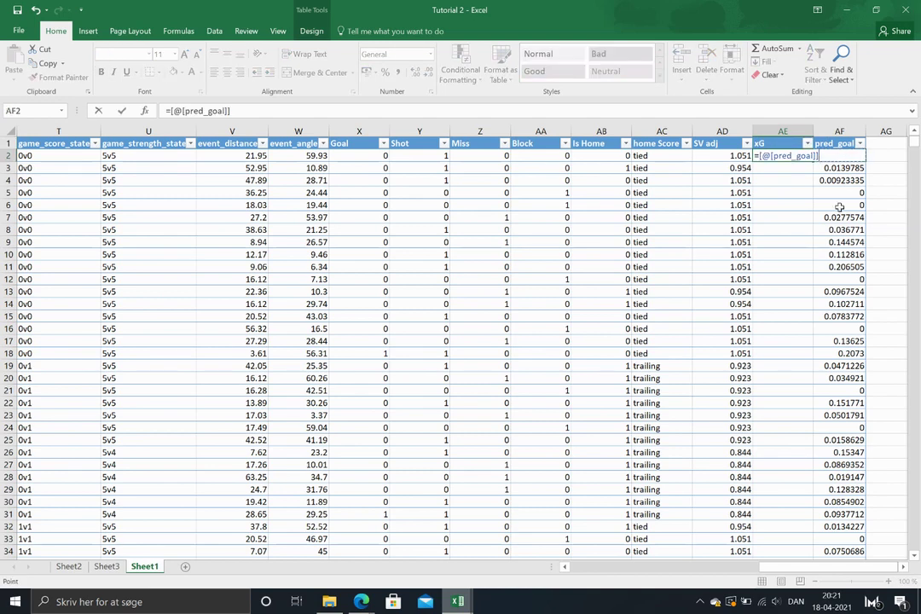
{"action": "type", "text": "*"}
{"action": "left_click", "coordinate": [725, 157]}
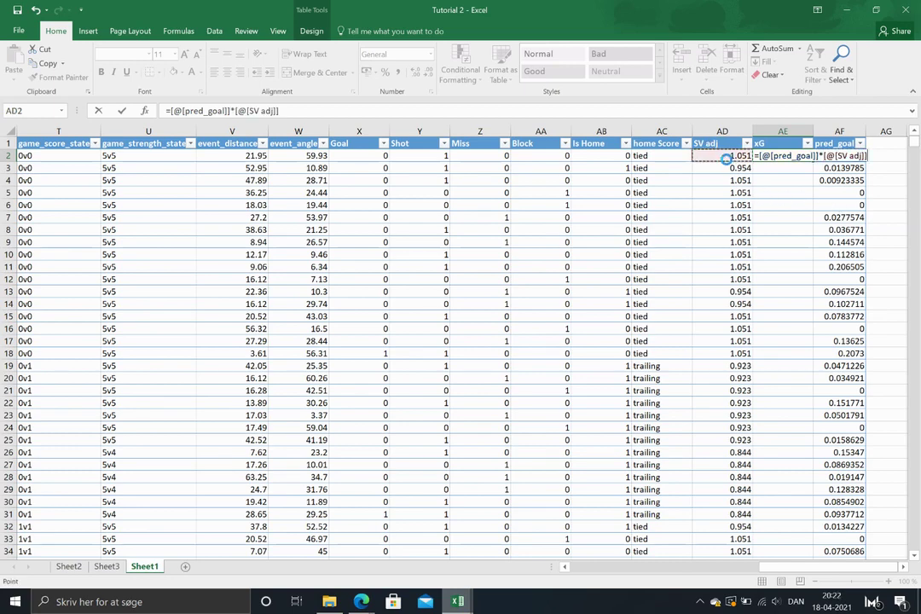
{"action": "key", "text": "Return"}
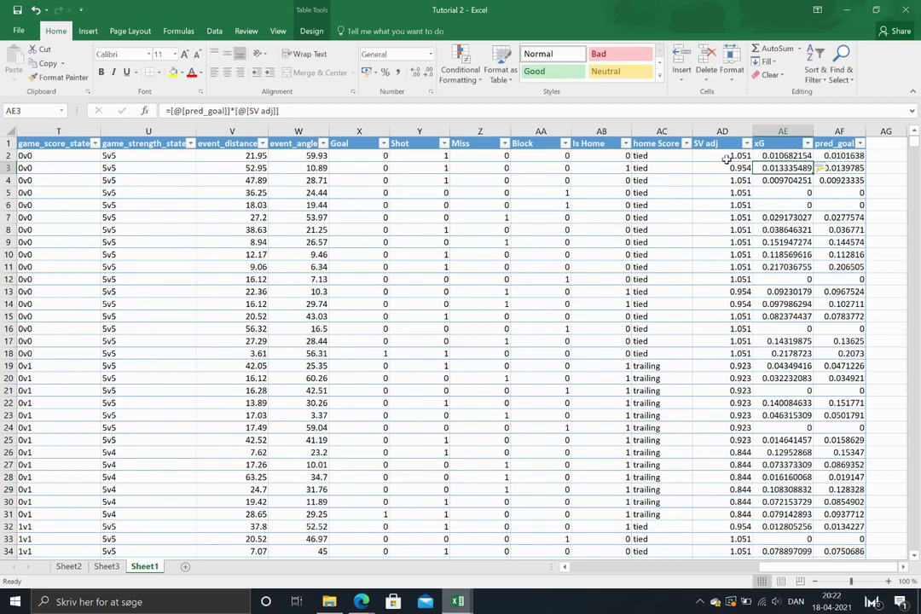
Step: Convert the xG column's formulas to plain values
{"action": "left_click", "coordinate": [786, 134]}
{"action": "key", "text": "ctrl+c"}
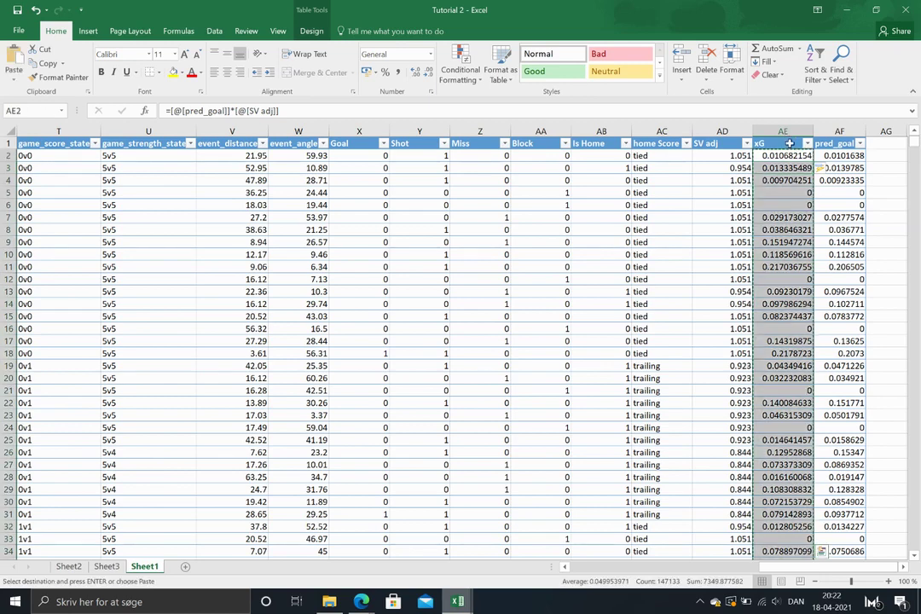
{"action": "right_click", "coordinate": [787, 152]}
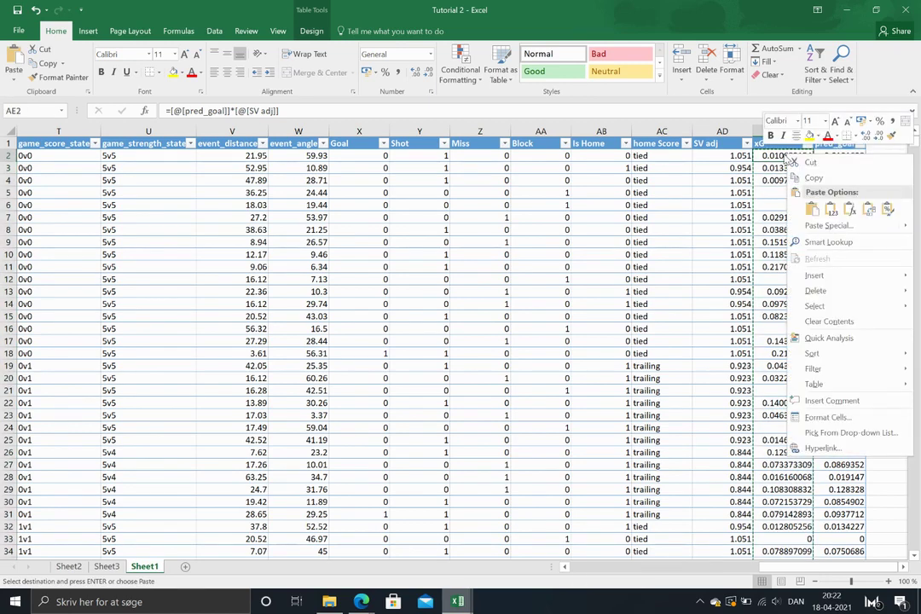
{"action": "left_click", "coordinate": [831, 208]}
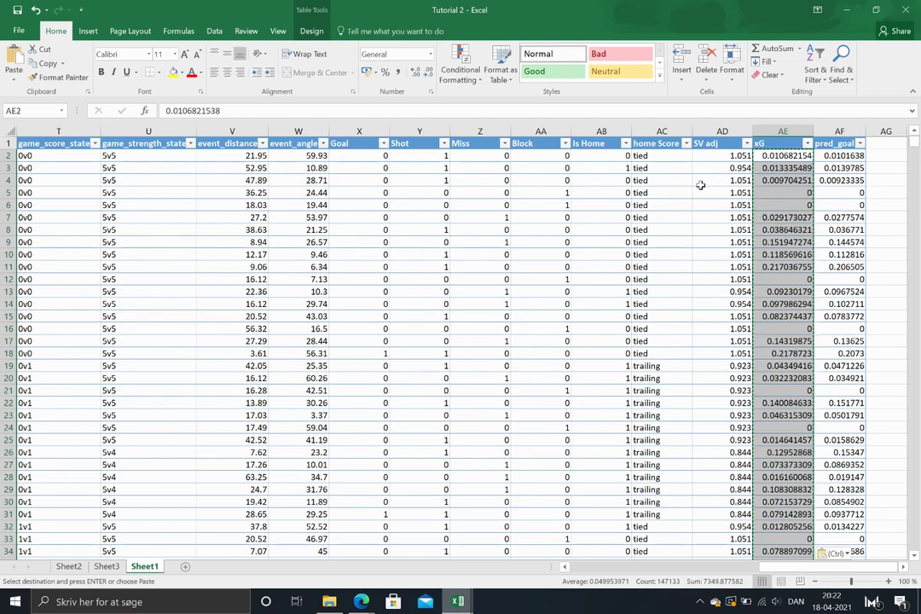
Step: Filter game_strength_state to 5v2, Ev1, EvE and illegal, leaving 20 unusual-strength rows
{"action": "left_click", "coordinate": [191, 144]}
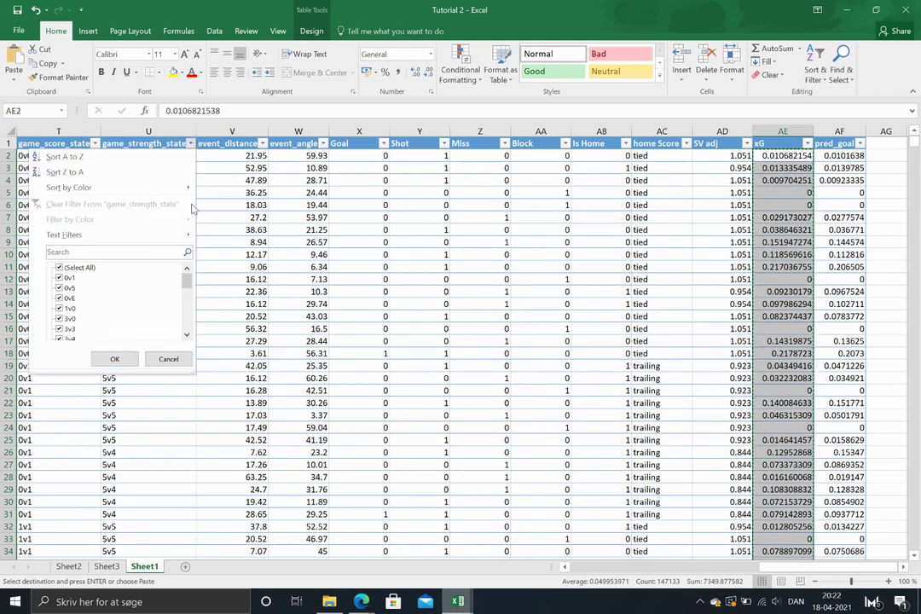
{"action": "left_click", "coordinate": [74, 270]}
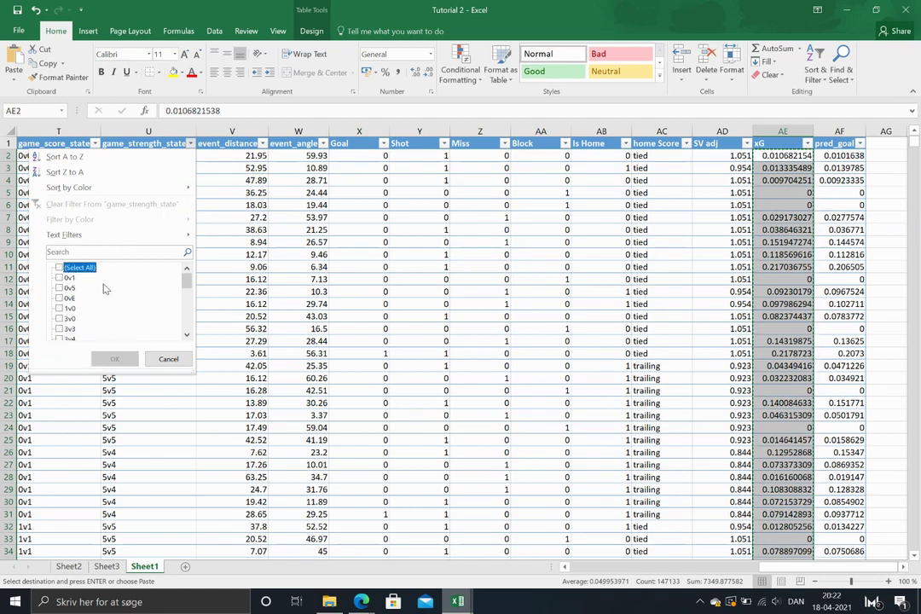
{"action": "left_click", "coordinate": [59, 299]}
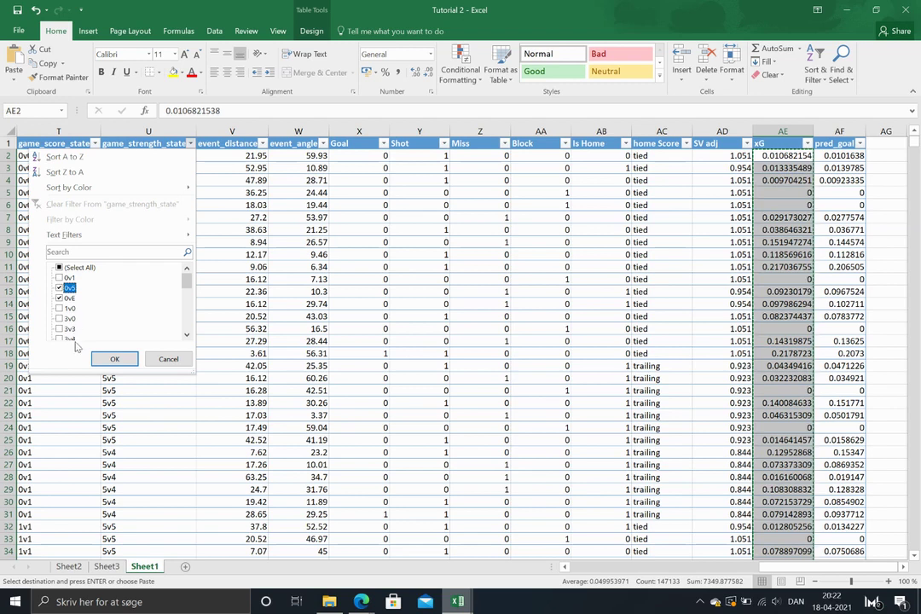
{"action": "left_click", "coordinate": [59, 318]}
{"action": "left_click", "coordinate": [188, 331]}
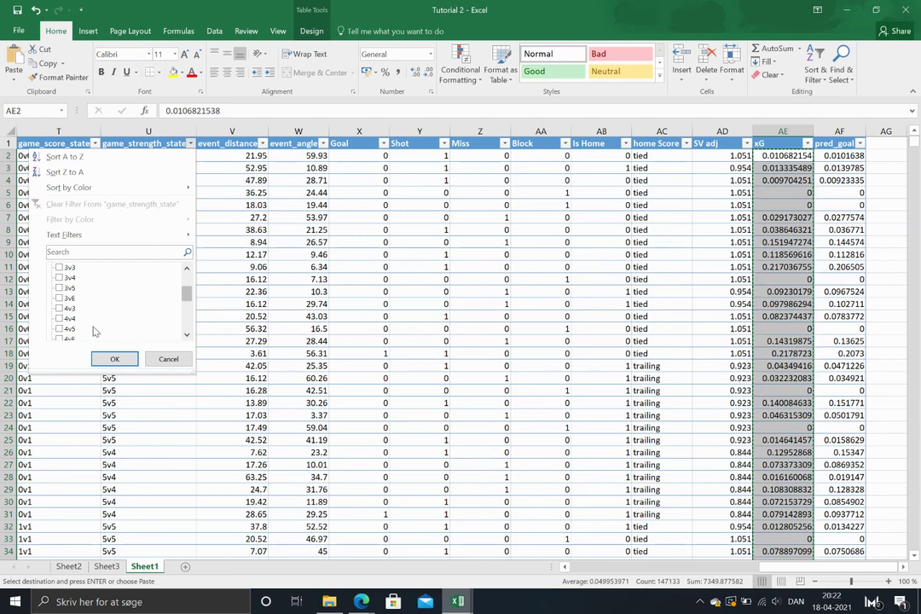
{"action": "left_click", "coordinate": [186, 332]}
{"action": "left_click", "coordinate": [59, 288]}
{"action": "scroll", "coordinate": [128, 307], "scroll_direction": "down", "scroll_amount": 4}
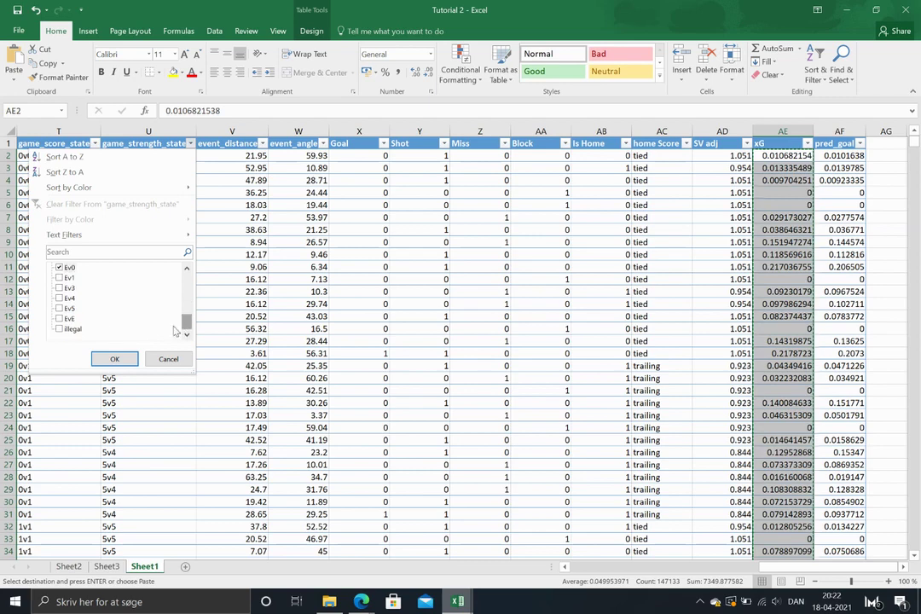
{"action": "left_click", "coordinate": [59, 277]}
{"action": "left_click", "coordinate": [59, 318]}
{"action": "left_click", "coordinate": [60, 329]}
{"action": "left_click", "coordinate": [114, 358]}
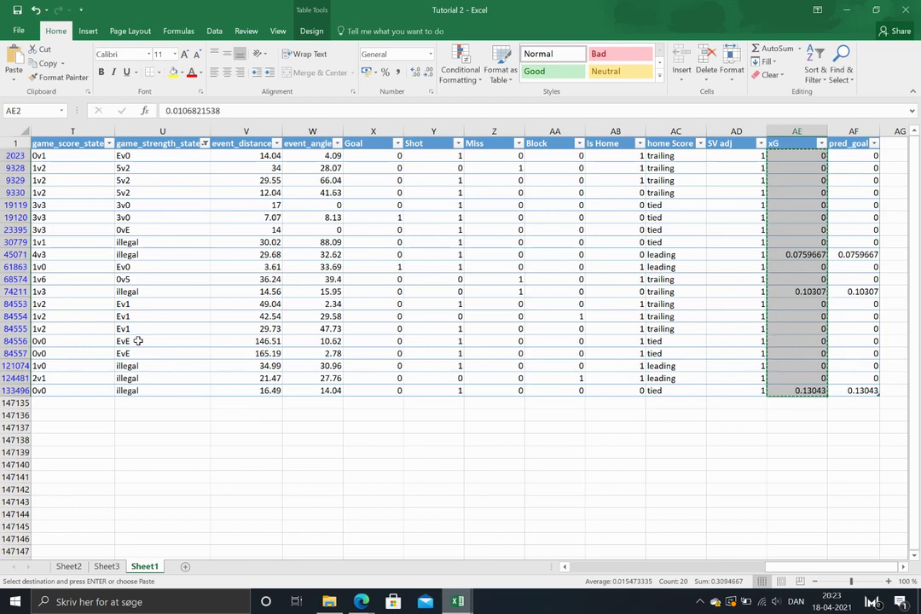
{"action": "left_click", "coordinate": [168, 135]}
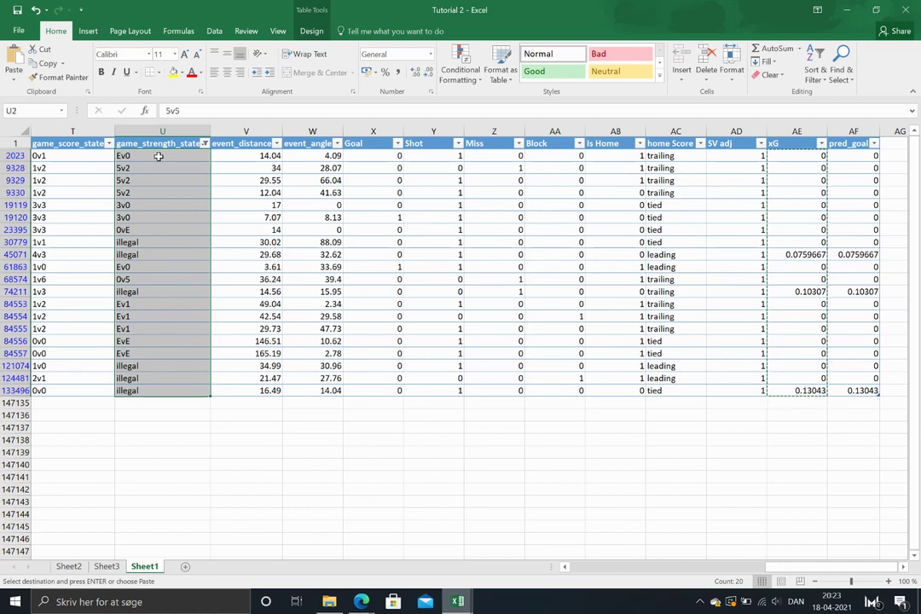
{"action": "left_click", "coordinate": [143, 168]}
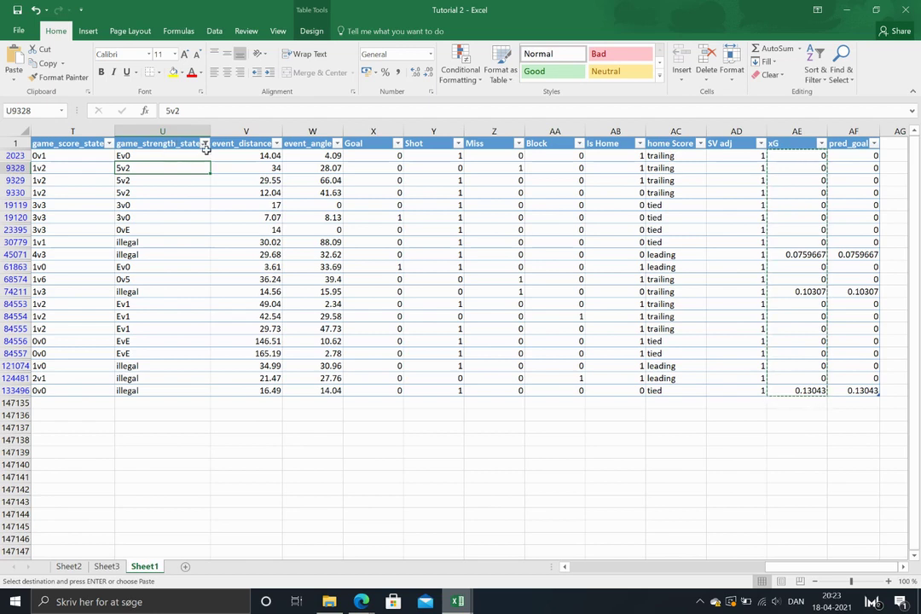
Step: Filter game_strength_state to only 0v1 and 1v0
{"action": "left_click", "coordinate": [205, 143]}
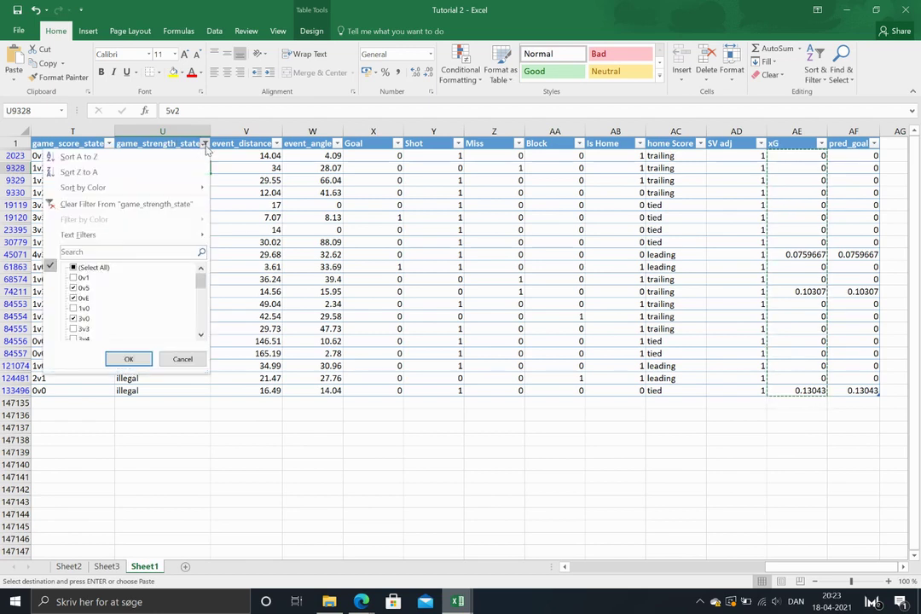
{"action": "left_click", "coordinate": [74, 268]}
{"action": "left_click", "coordinate": [73, 268]}
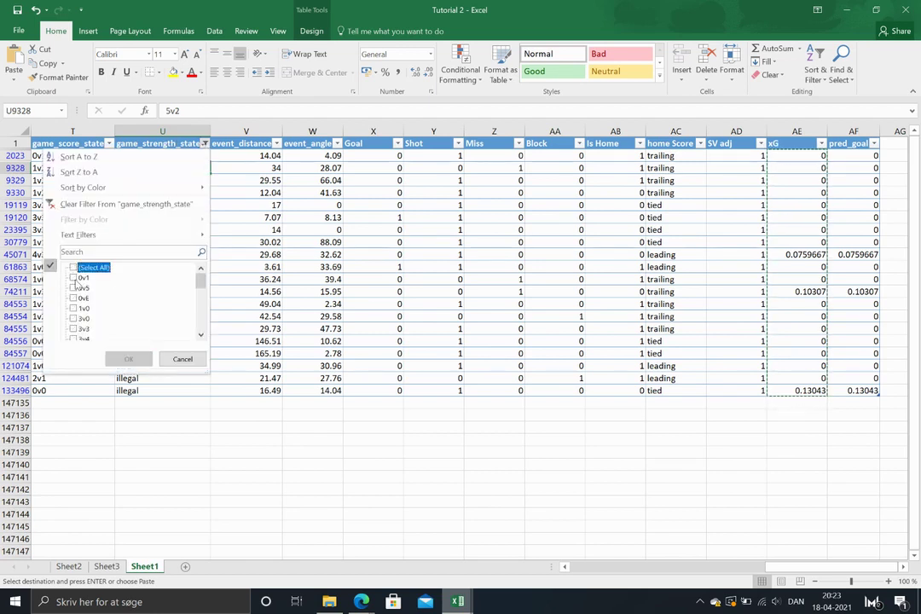
{"action": "left_click", "coordinate": [74, 278]}
{"action": "left_click", "coordinate": [73, 307]}
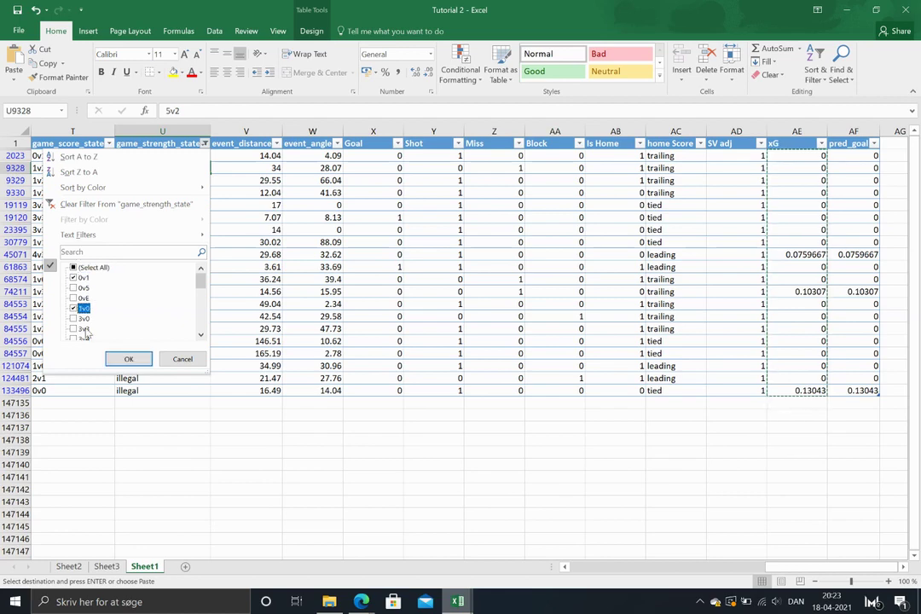
{"action": "left_click", "coordinate": [128, 360]}
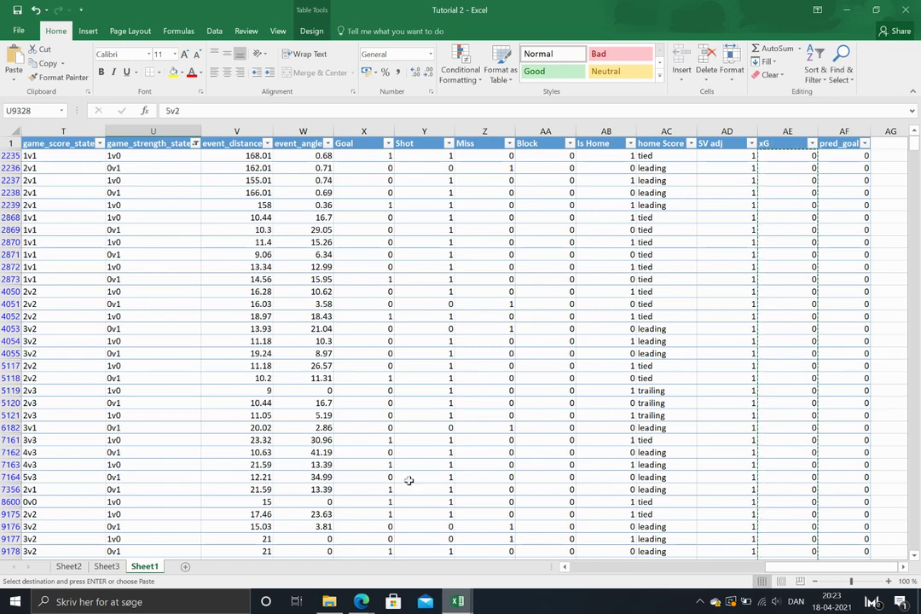
Step: Select the pred_goal and Goal columns to read the totals: 681 shots, 202 goals
{"action": "left_click", "coordinate": [852, 256]}
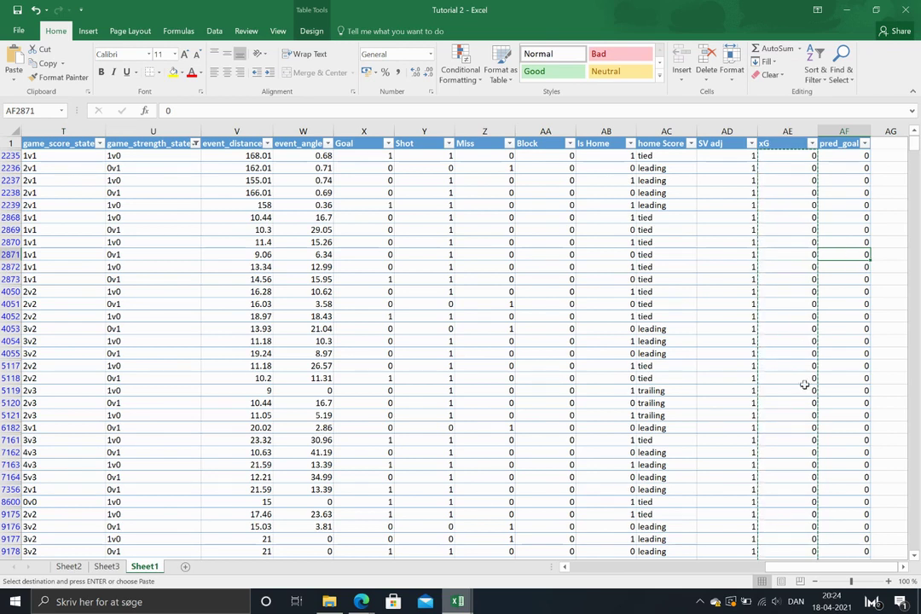
{"action": "mouse_move", "coordinate": [768, 570]}
{"action": "left_mouse_down"}
{"action": "mouse_move", "coordinate": [747, 573]}
{"action": "mouse_move", "coordinate": [763, 573]}
{"action": "left_mouse_up"}
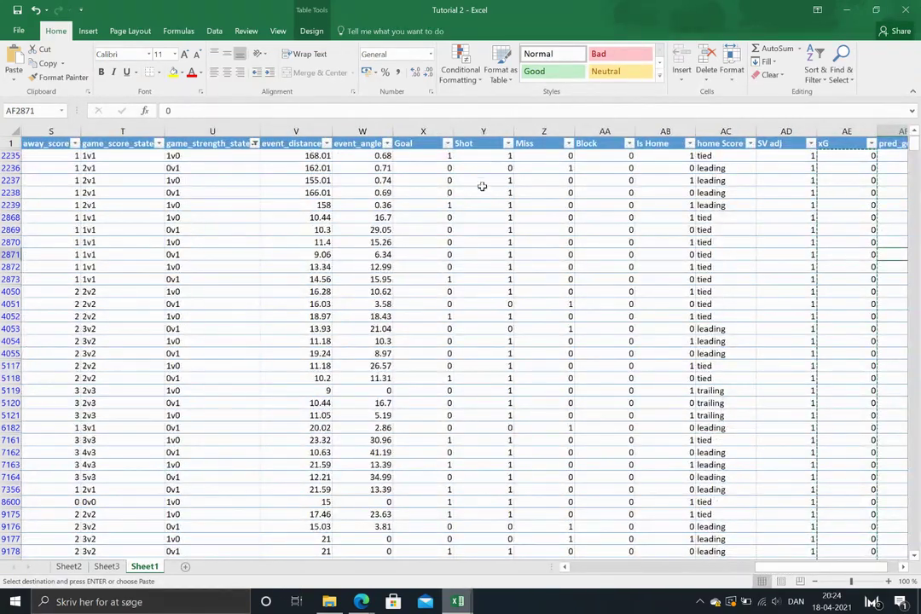
{"action": "left_click", "coordinate": [417, 140]}
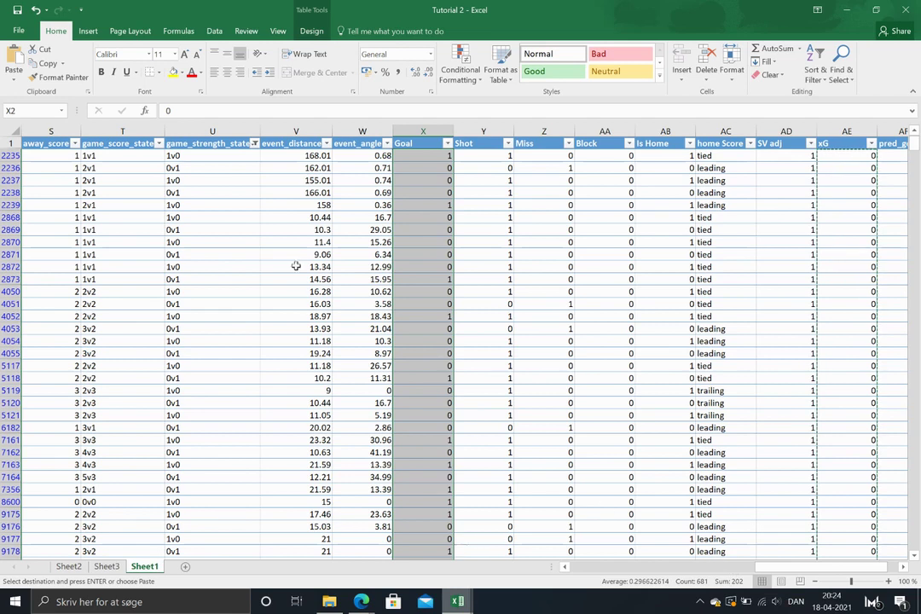
{"action": "left_click", "coordinate": [256, 144]}
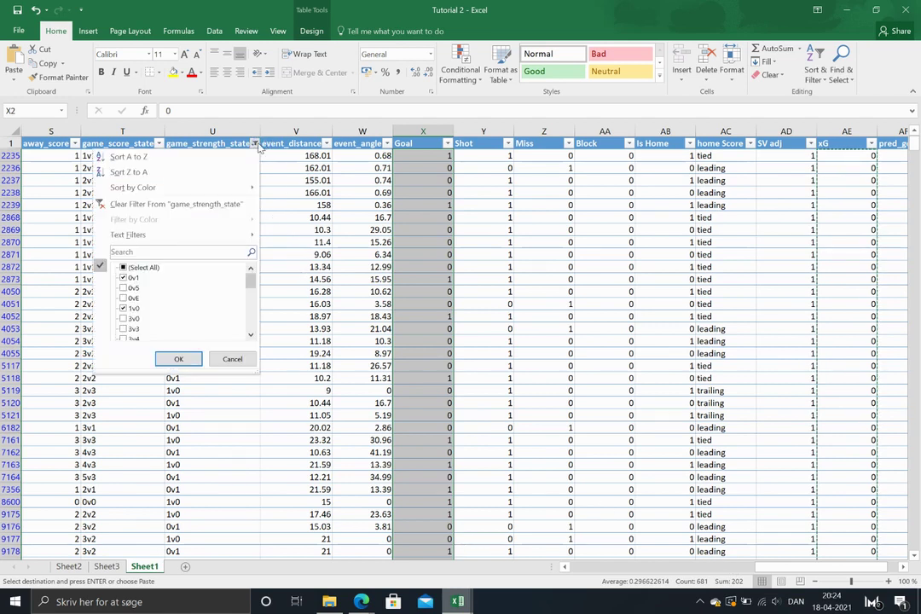
{"action": "mouse_move", "coordinate": [249, 278]}
{"action": "left_mouse_down"}
{"action": "mouse_move", "coordinate": [246, 332]}
{"action": "mouse_move", "coordinate": [249, 286]}
{"action": "left_mouse_up"}
{"action": "left_click", "coordinate": [188, 365]}
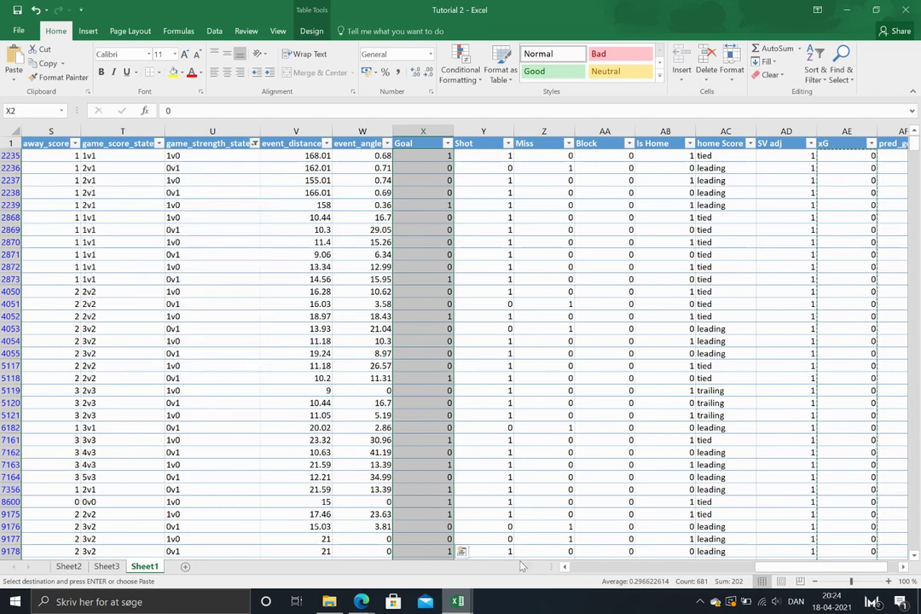
{"action": "left_click_drag", "start_coordinate": [788, 576], "coordinate": [477, 462]}
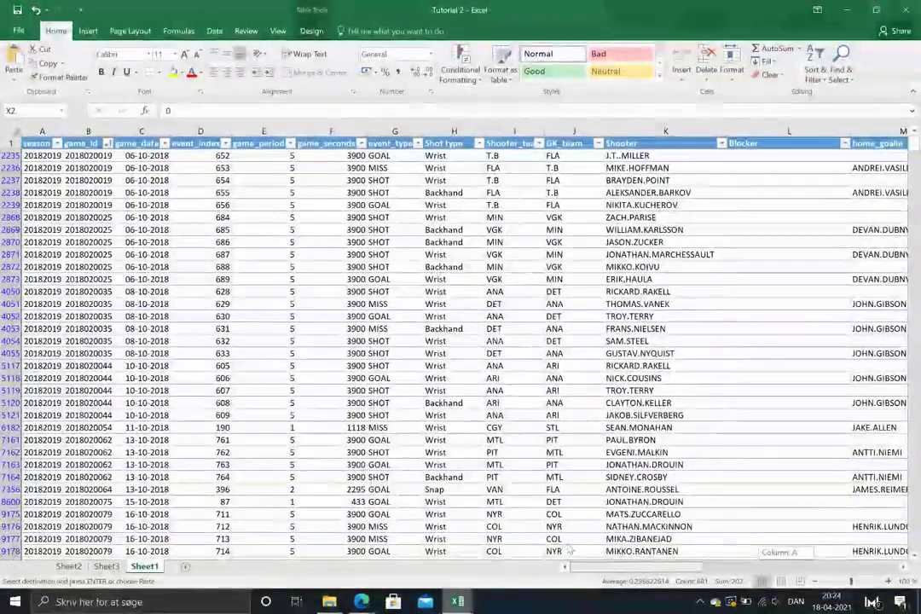
Step: Limit the 0v1/1v0 shots to game_period 5, leaving 639 shots with 188 goals
{"action": "left_click", "coordinate": [290, 143]}
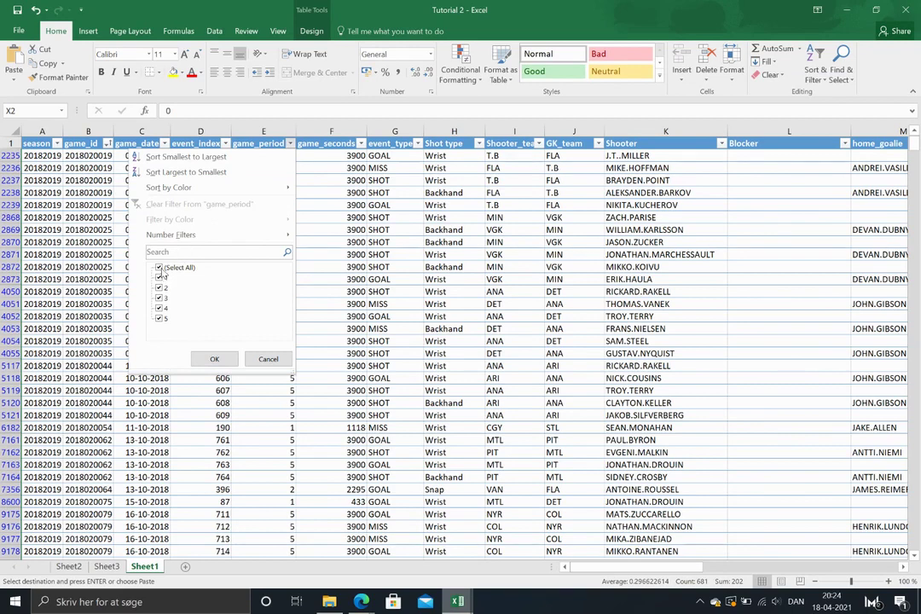
{"action": "left_click", "coordinate": [159, 269]}
{"action": "left_click", "coordinate": [162, 318]}
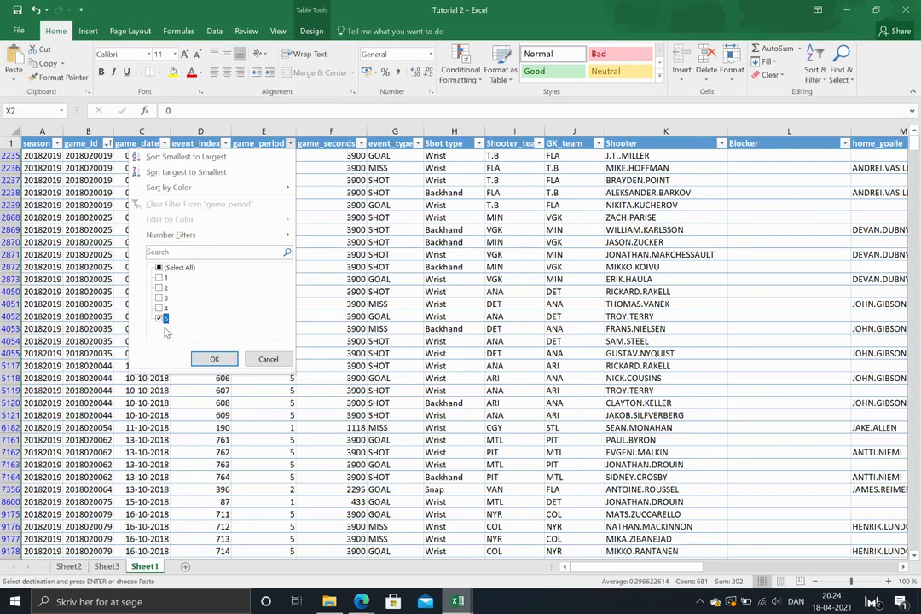
{"action": "left_click", "coordinate": [215, 359]}
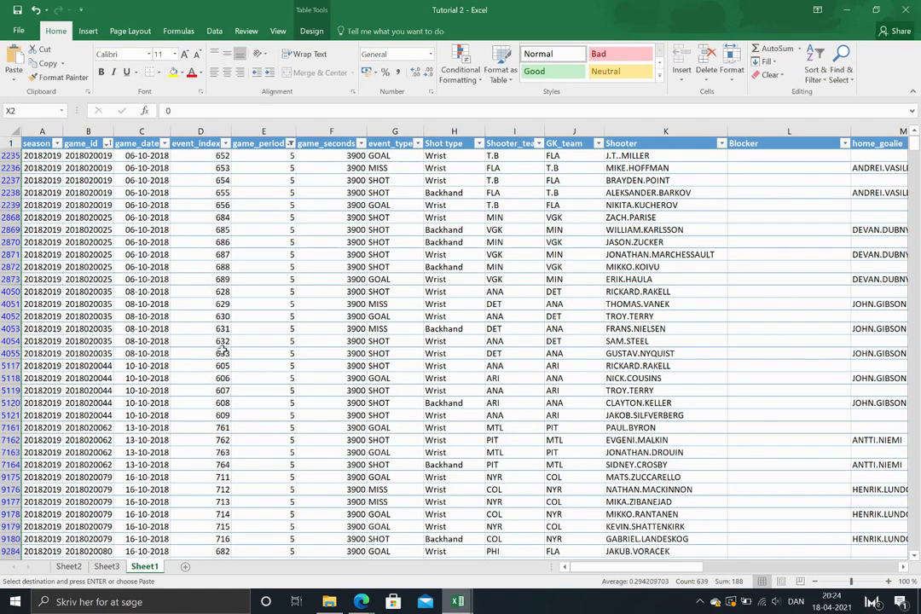
{"action": "left_click_drag", "start_coordinate": [635, 567], "coordinate": [907, 548]}
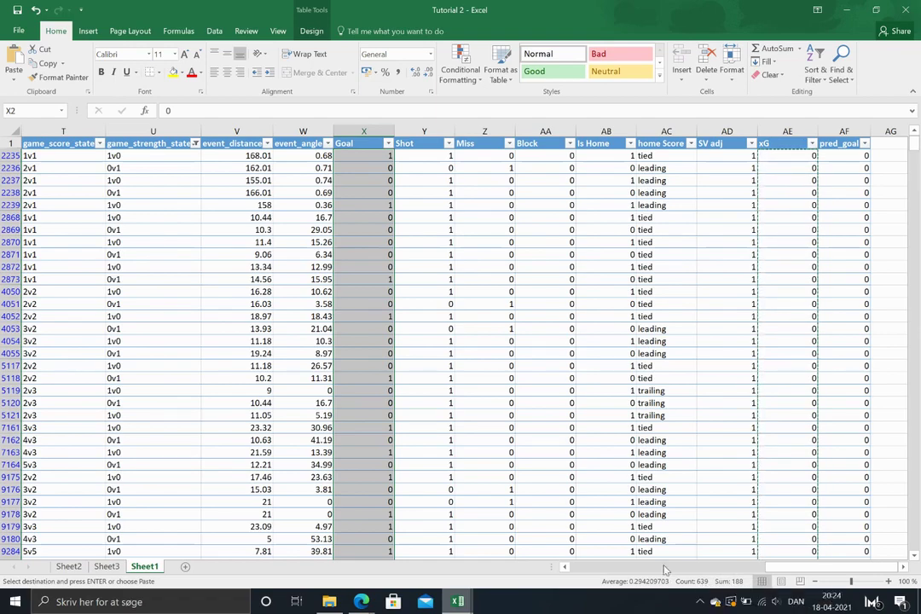
{"action": "left_click_drag", "start_coordinate": [779, 559], "coordinate": [597, 561]}
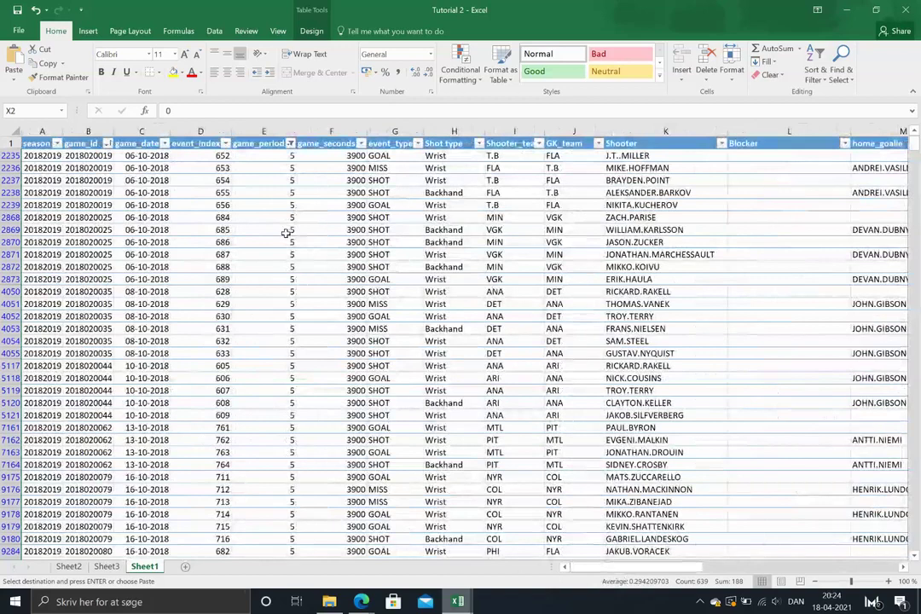
{"action": "left_click", "coordinate": [290, 143]}
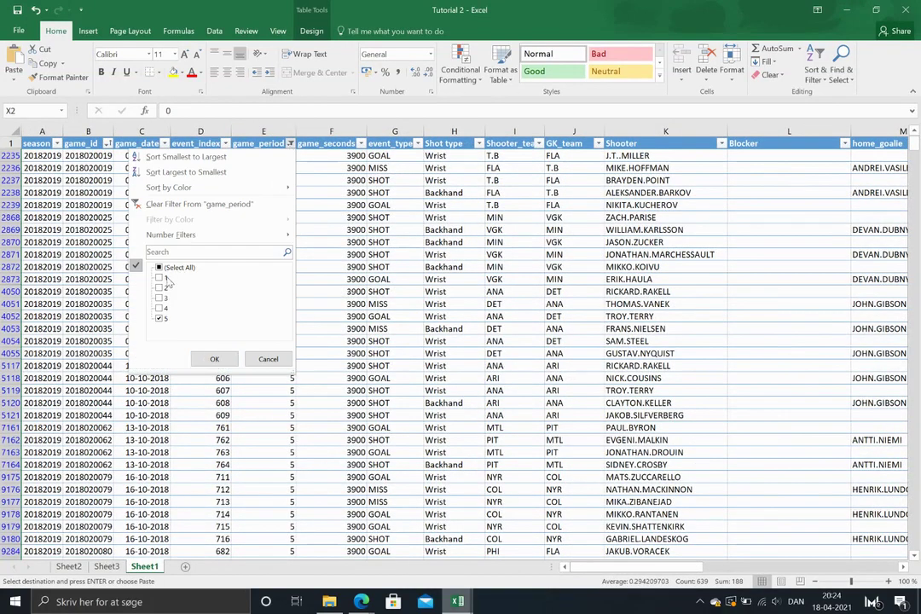
Step: Change the game_period filter to periods 2, 3 and 4, leaving 42 shots with 14 goals
{"action": "left_click", "coordinate": [159, 317]}
{"action": "left_click", "coordinate": [160, 308]}
{"action": "left_click", "coordinate": [159, 298]}
{"action": "left_click", "coordinate": [159, 287]}
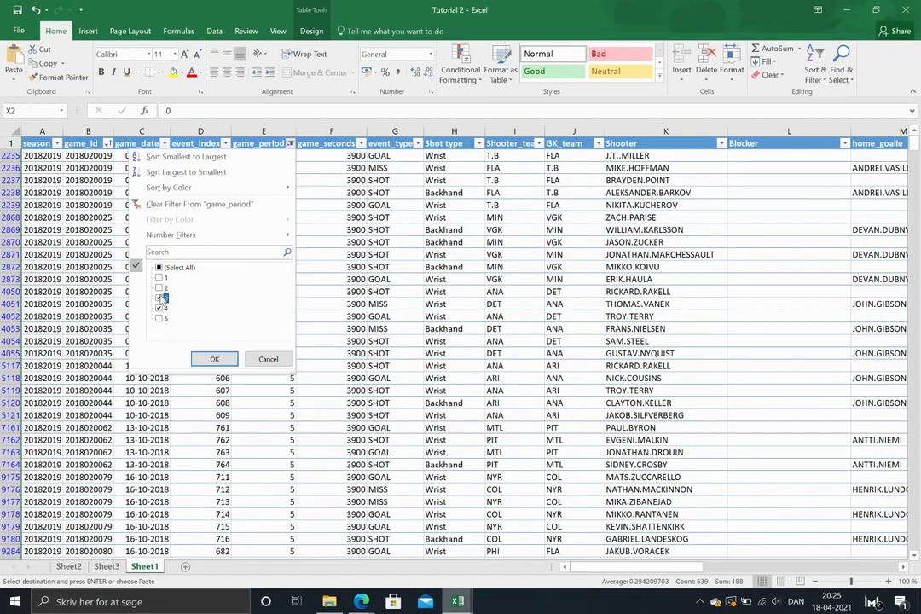
{"action": "left_click", "coordinate": [214, 359]}
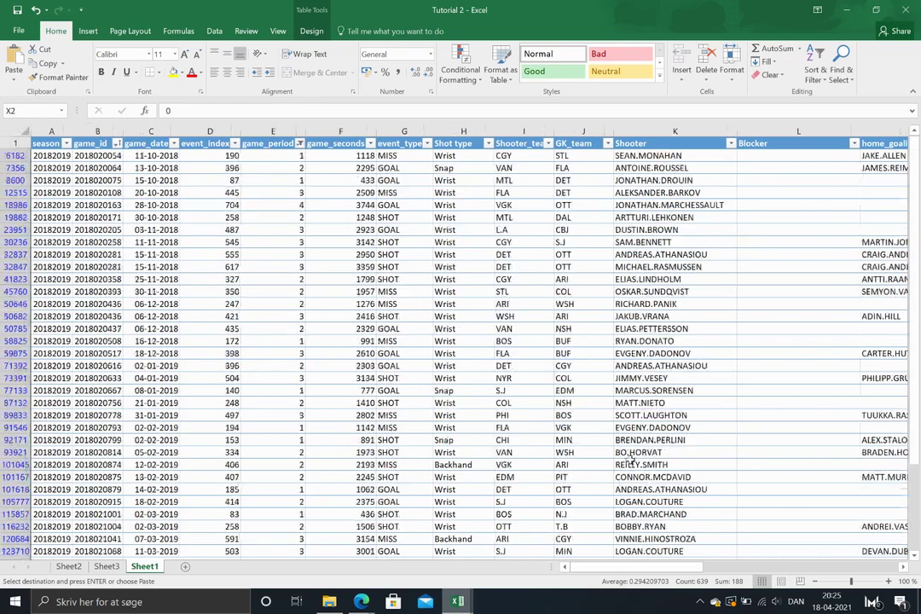
{"action": "left_click_drag", "start_coordinate": [650, 560], "coordinate": [830, 549]}
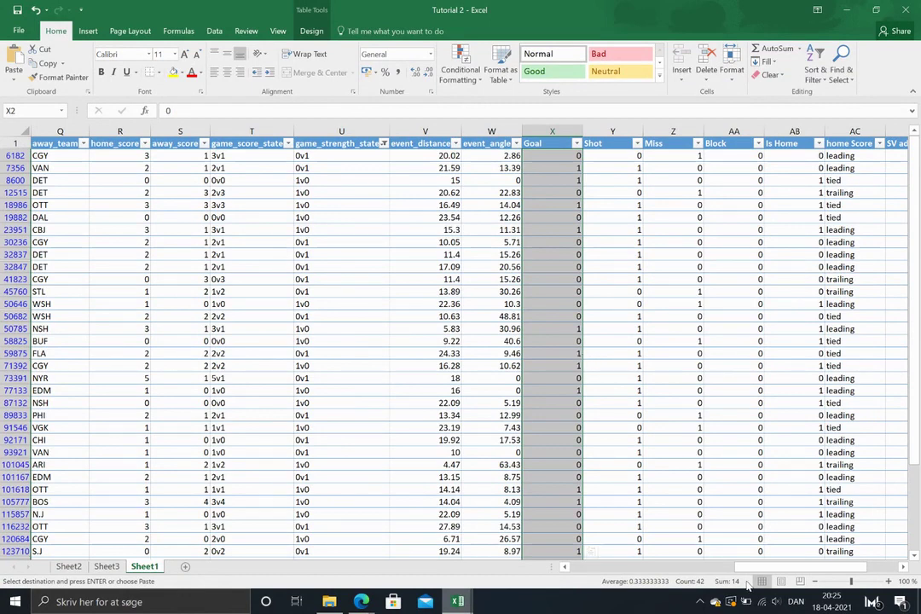
{"action": "left_click_drag", "start_coordinate": [748, 564], "coordinate": [857, 578]}
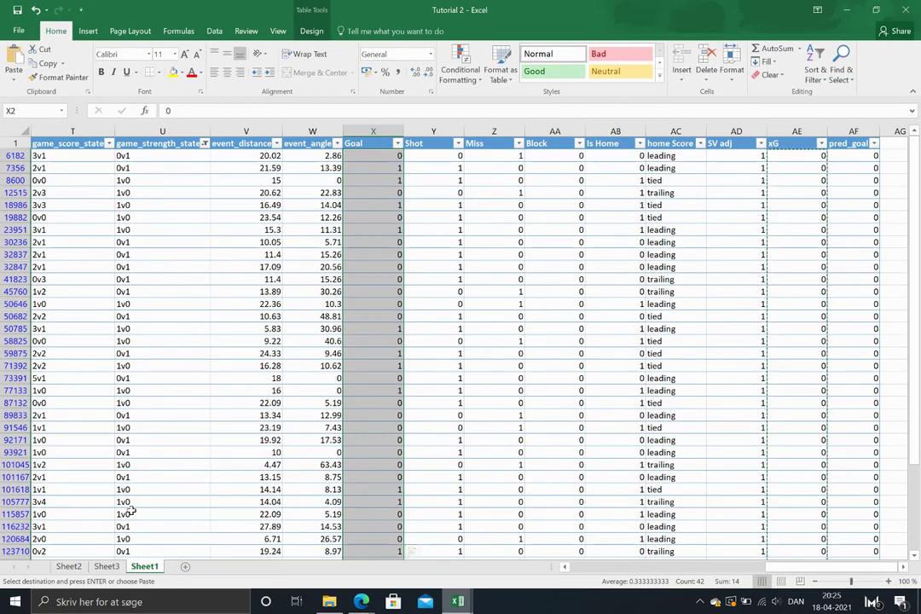
{"action": "left_click", "coordinate": [69, 566]}
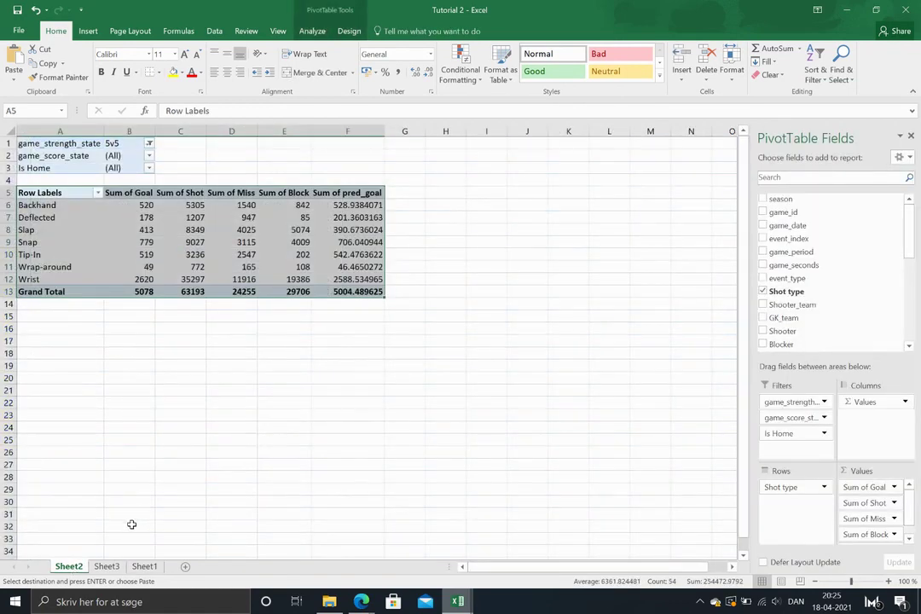
Step: Replace Shot type with Shooter in the pivot rows and add game_period as a report filter
{"action": "left_click", "coordinate": [58, 193]}
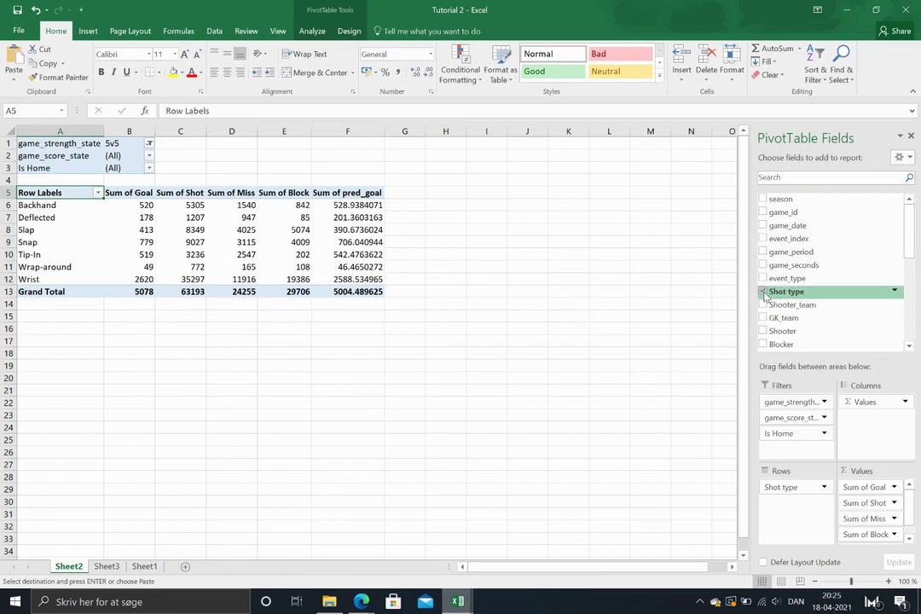
{"action": "left_click_drag", "start_coordinate": [787, 292], "coordinate": [644, 273]}
{"action": "left_click", "coordinate": [765, 330]}
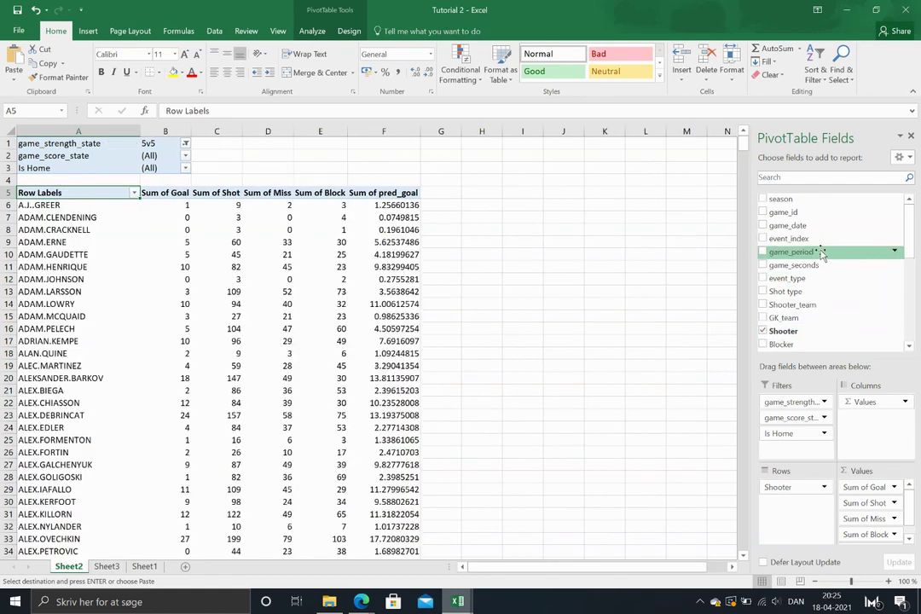
{"action": "left_click_drag", "start_coordinate": [792, 255], "coordinate": [799, 435]}
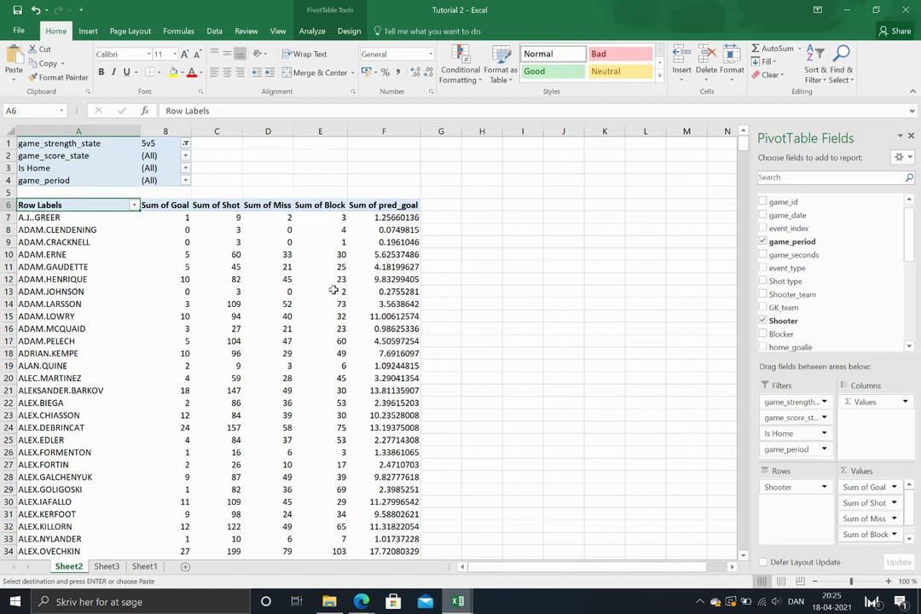
Step: Set the pivot's game_period filter to period 5 only
{"action": "left_click", "coordinate": [185, 180]}
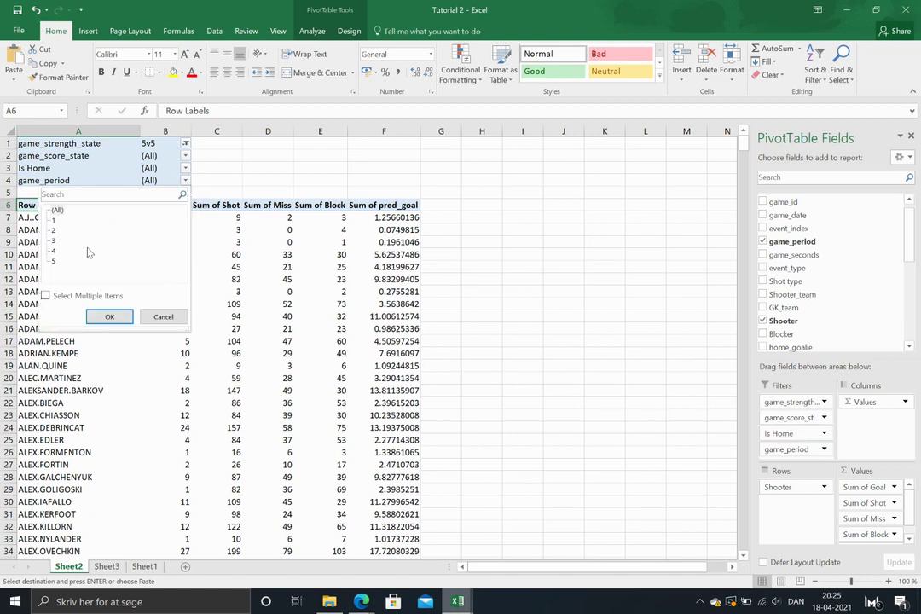
{"action": "left_click", "coordinate": [46, 295]}
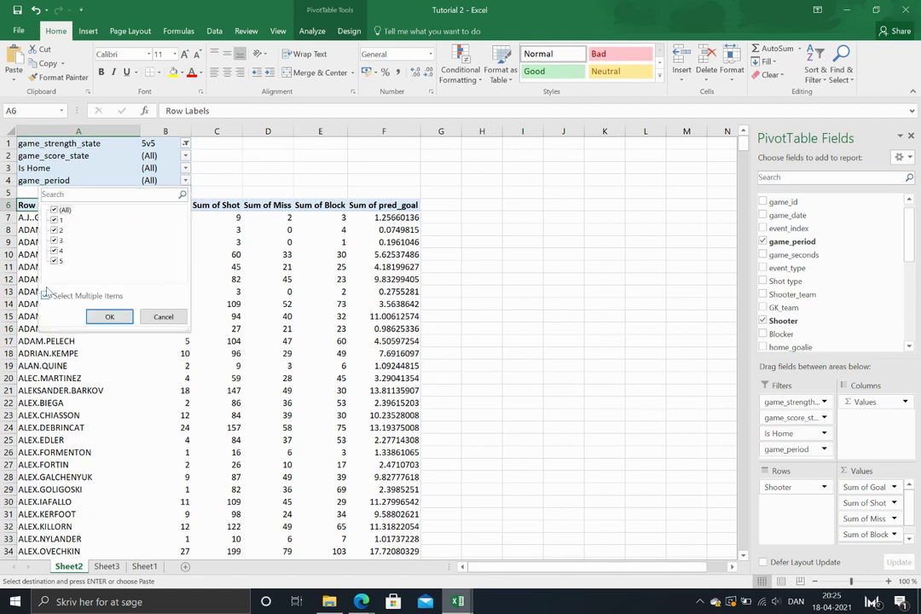
{"action": "left_click", "coordinate": [58, 229]}
{"action": "left_click", "coordinate": [55, 241]}
{"action": "left_click", "coordinate": [55, 250]}
{"action": "left_click", "coordinate": [110, 318]}
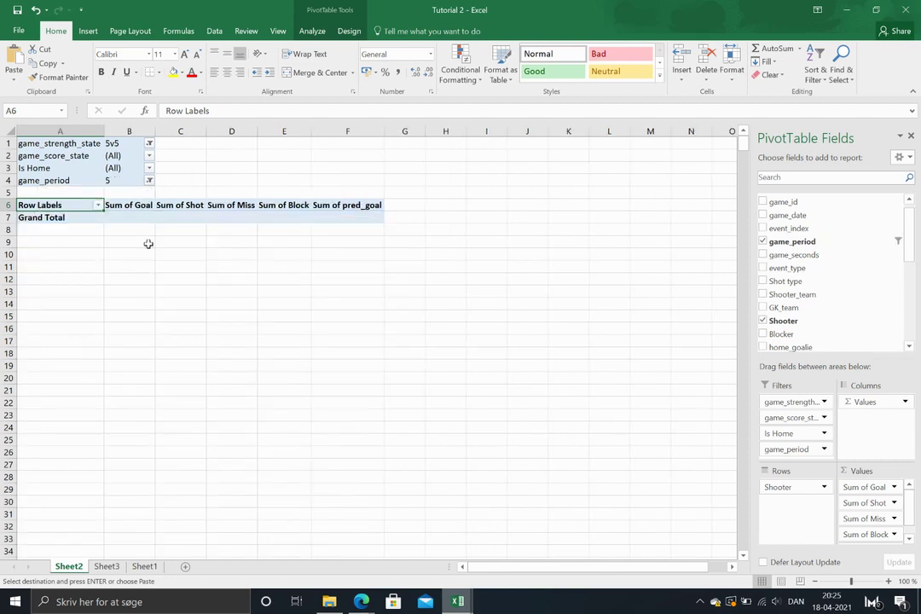
Step: Reset the pivot's game_strength_state filter to (All)
{"action": "left_click", "coordinate": [149, 144]}
{"action": "left_click", "coordinate": [28, 174]}
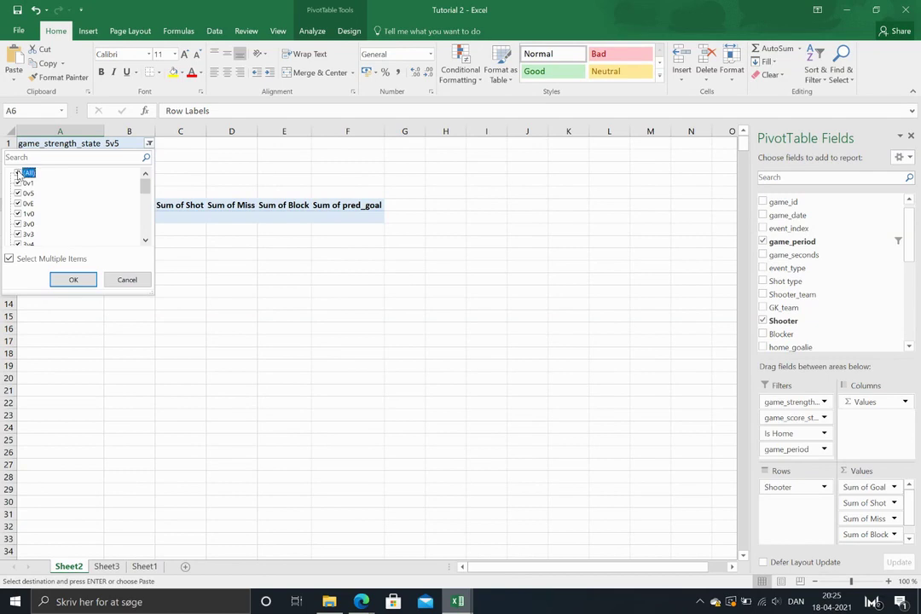
{"action": "left_click", "coordinate": [73, 279]}
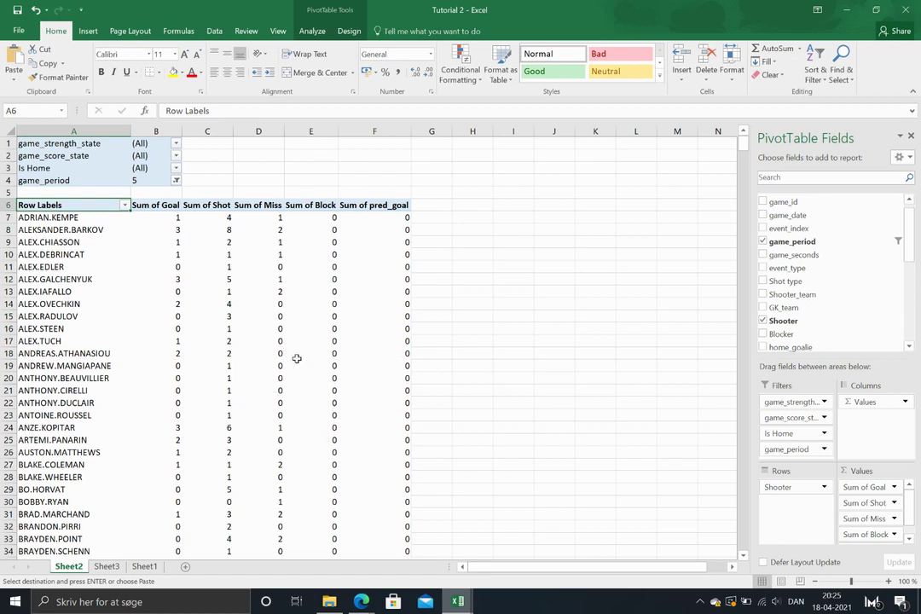
Step: Sort the period-5 shooters by Sum of Goal, largest to smallest
{"action": "right_click", "coordinate": [166, 218]}
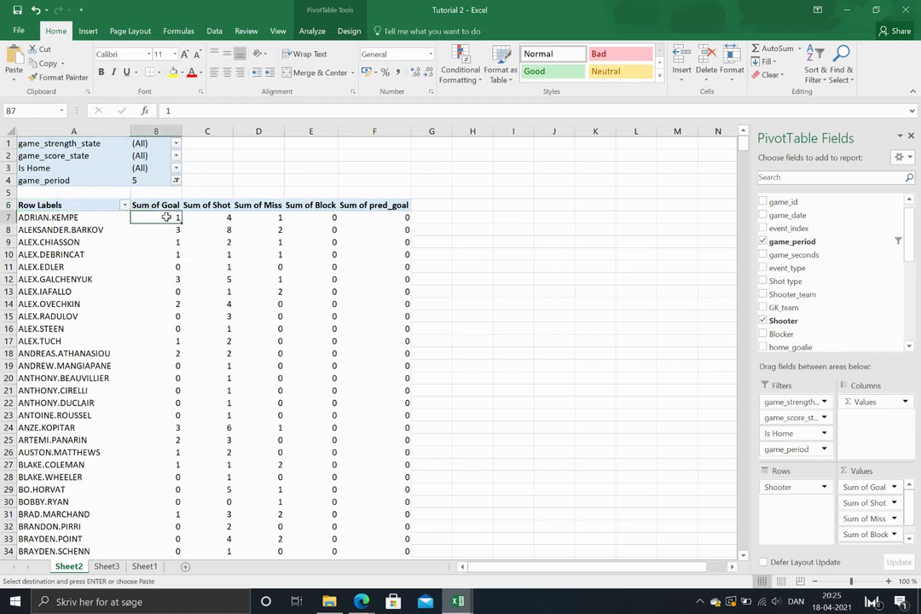
{"action": "mouse_move", "coordinate": [224, 291]}
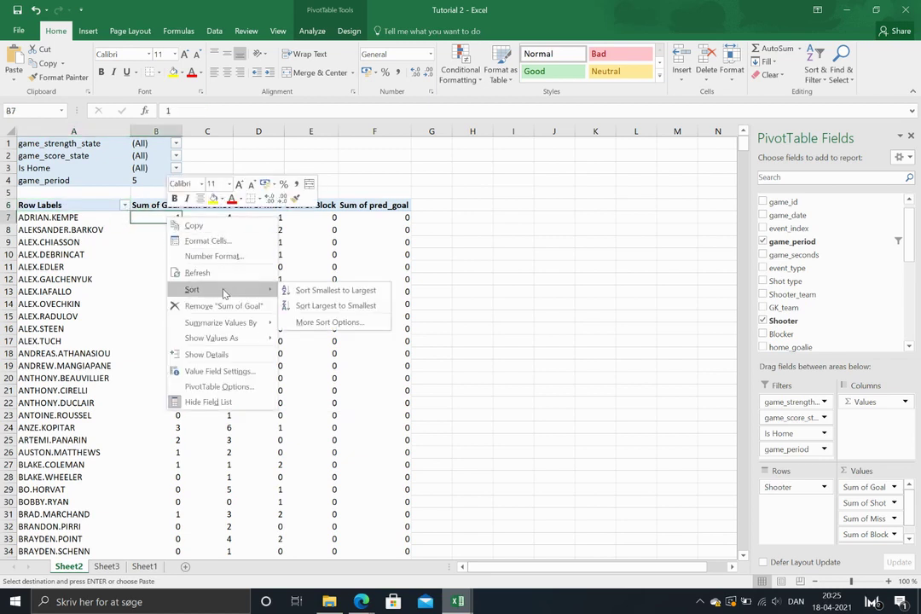
{"action": "left_click", "coordinate": [336, 306]}
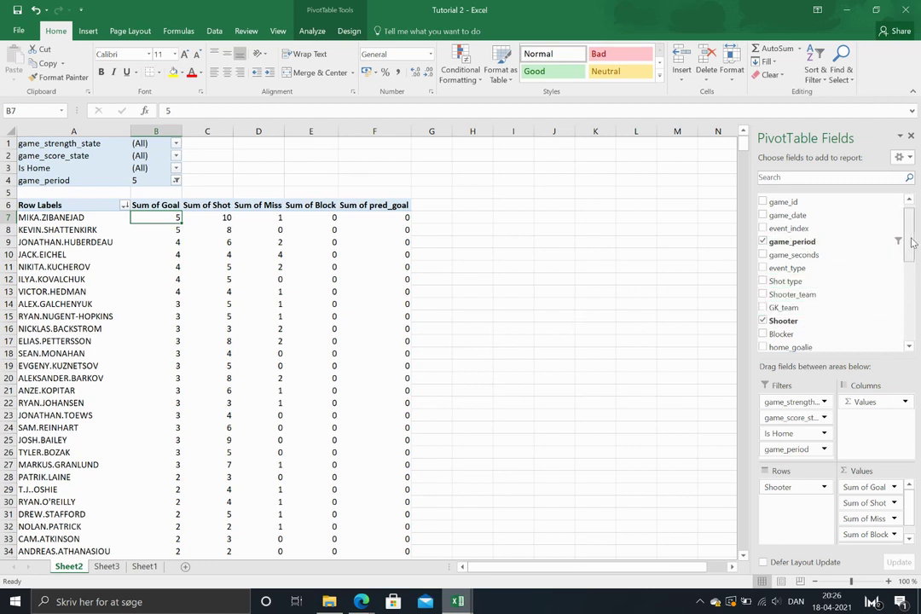
Step: Switch the pivot rows from Shooter to Shooter_team
{"action": "scroll", "coordinate": [911, 243], "scroll_direction": "up", "scroll_amount": 1}
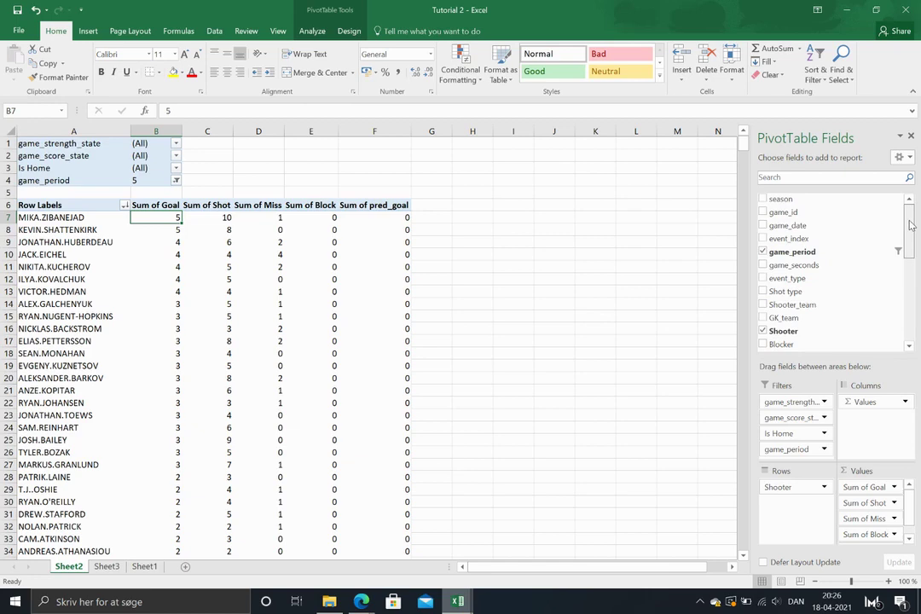
{"action": "left_click", "coordinate": [762, 305]}
{"action": "left_click", "coordinate": [763, 331]}
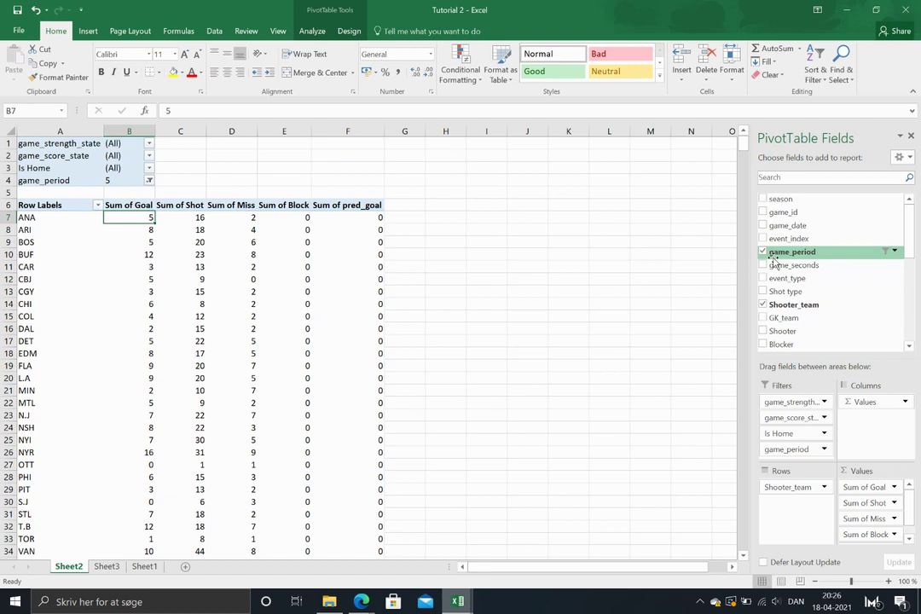
Step: Set the game_period filter to (All) and game_strength_state to 5v5 only
{"action": "left_click", "coordinate": [149, 182]}
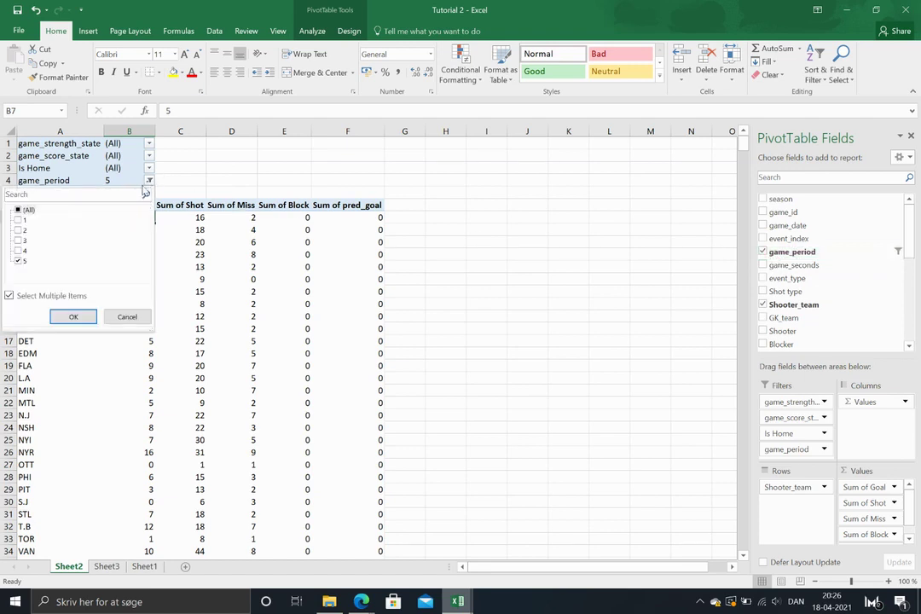
{"action": "left_click", "coordinate": [19, 212]}
{"action": "left_click", "coordinate": [73, 317]}
{"action": "left_click", "coordinate": [149, 144]}
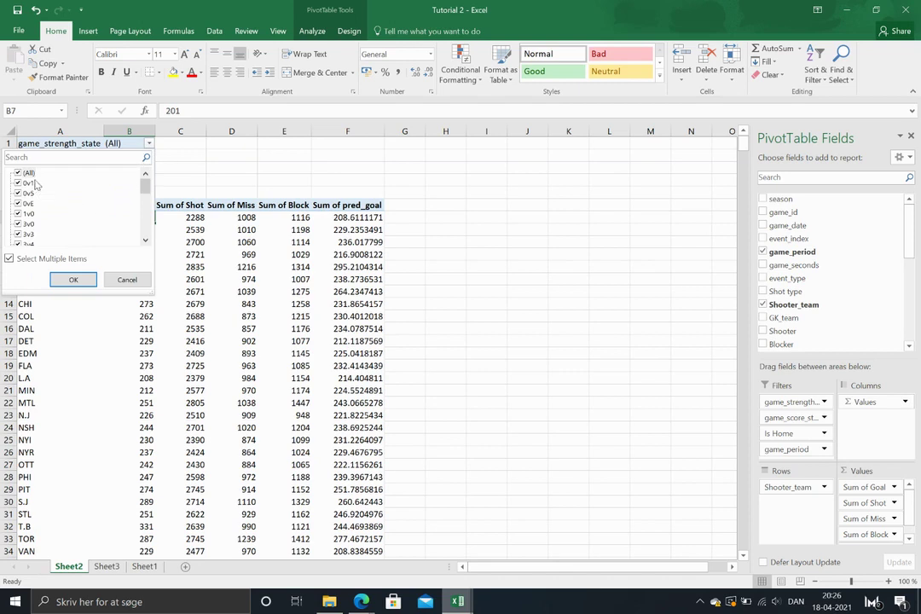
{"action": "left_click", "coordinate": [17, 173]}
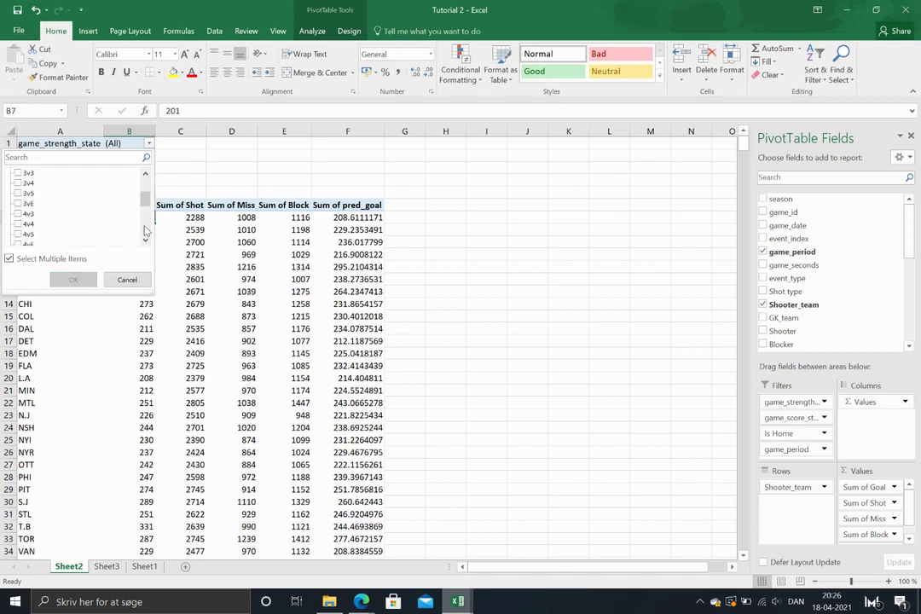
{"action": "scroll", "coordinate": [111, 228], "scroll_direction": "down", "scroll_amount": 3}
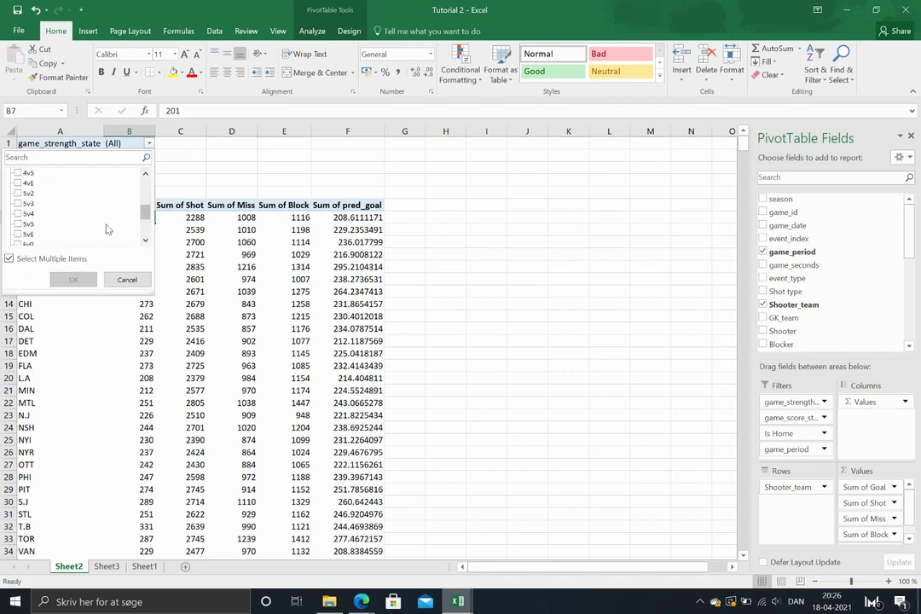
{"action": "left_click", "coordinate": [17, 225]}
{"action": "left_click", "coordinate": [74, 280]}
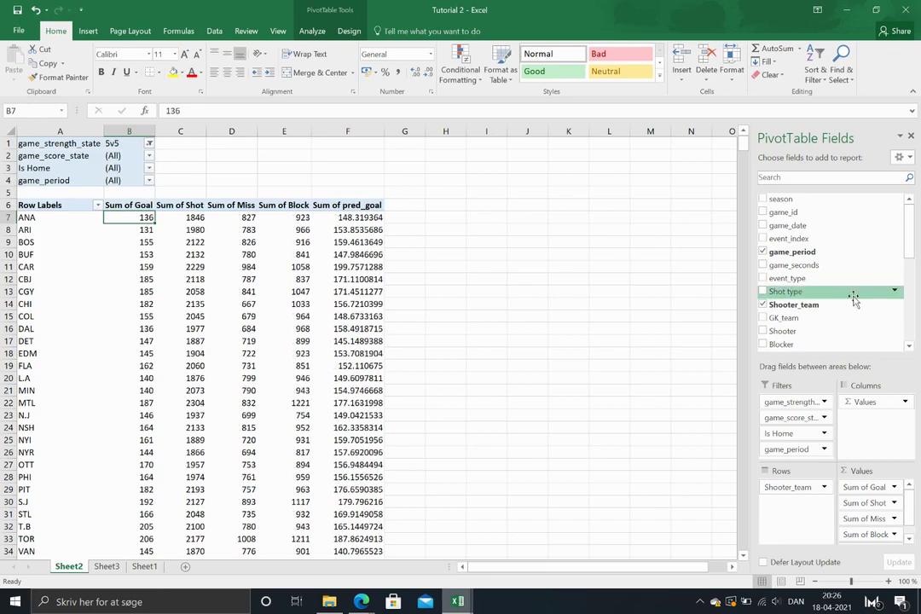
{"action": "left_click", "coordinate": [312, 31]}
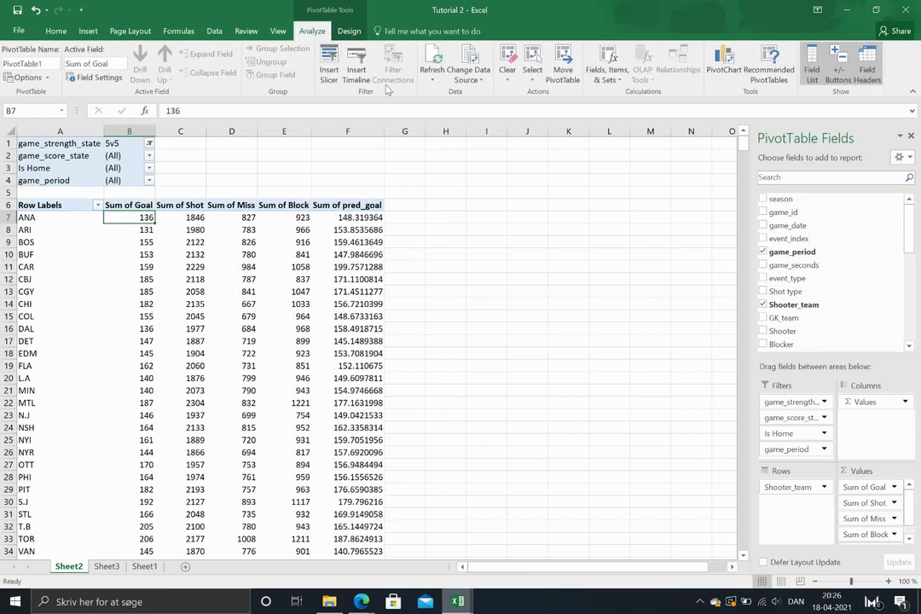
Step: Add the xG field to the team pivot's values as Sum of xG
{"action": "scroll", "coordinate": [832, 273], "scroll_direction": "down", "scroll_amount": 20}
{"action": "scroll", "coordinate": [464, 249], "scroll_direction": "up", "scroll_amount": 20}
{"action": "scroll", "coordinate": [853, 273], "scroll_direction": "down", "scroll_amount": 5}
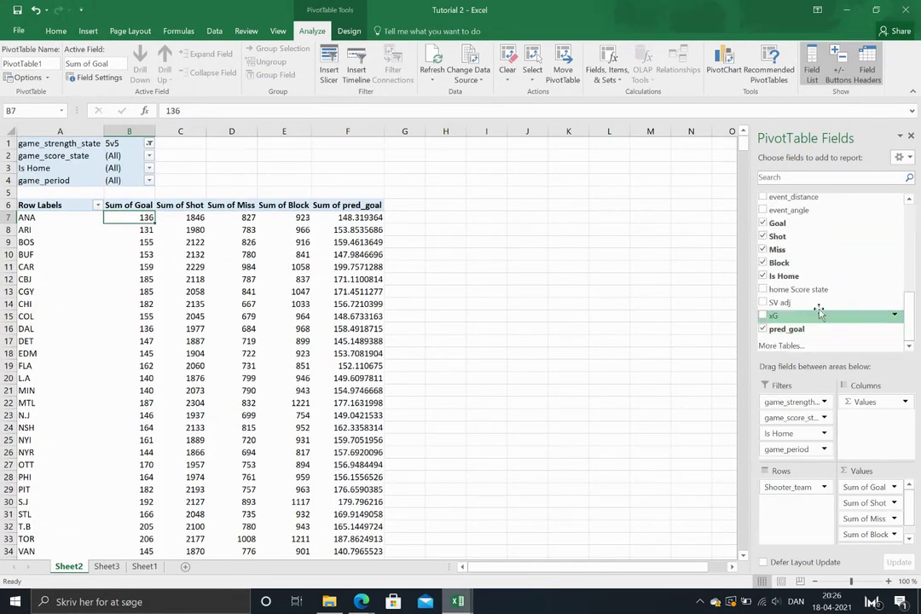
{"action": "left_click", "coordinate": [763, 316]}
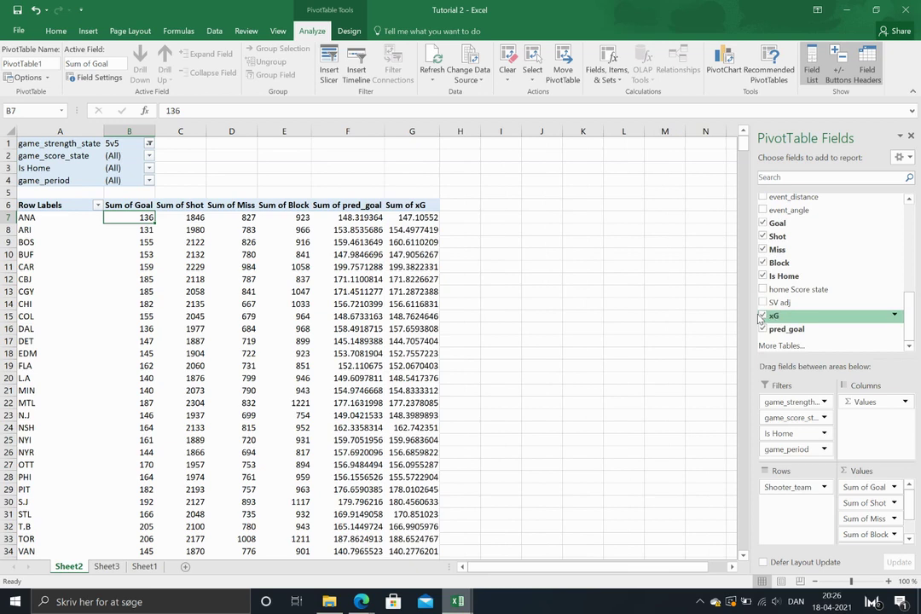
Step: Compare ANA's Sum of xG of 147.10552 against its pred_goal total
{"action": "left_click", "coordinate": [404, 220]}
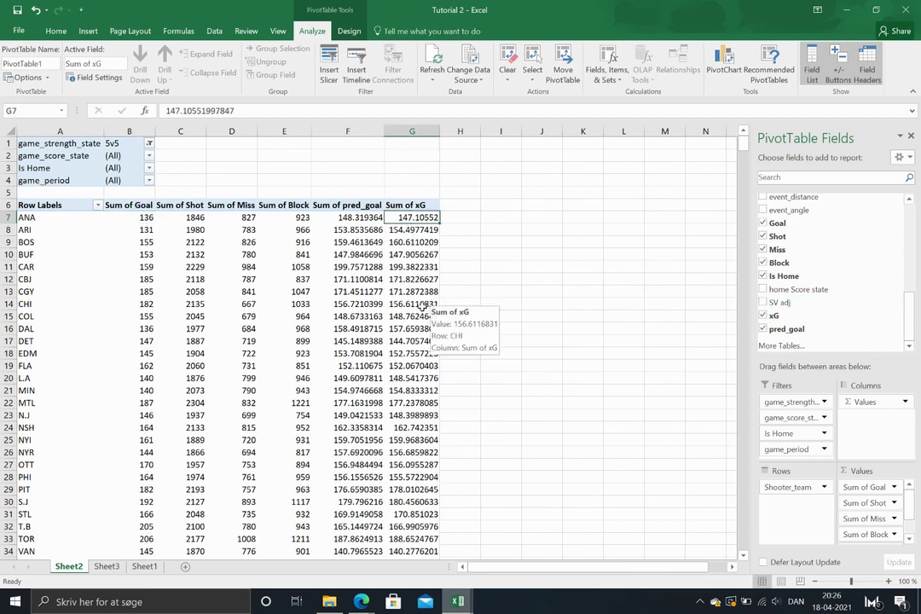
{"action": "left_click", "coordinate": [345, 218]}
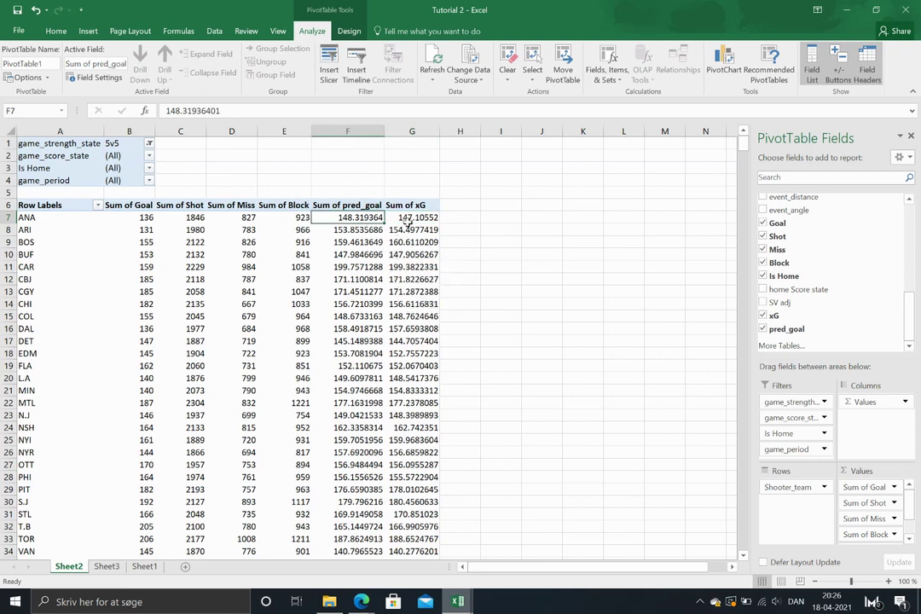
{"action": "left_click", "coordinate": [411, 219]}
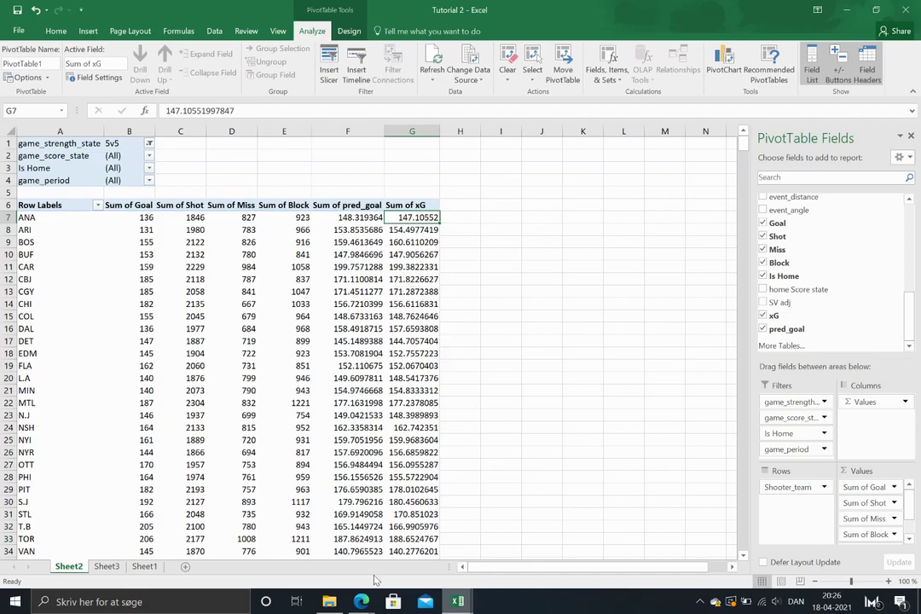
Step: Go to Evolving-Hockey's Standard > Team Tables page in Edge
{"action": "mouse_move", "coordinate": [362, 602]}
{"action": "left_click", "coordinate": [262, 457]}
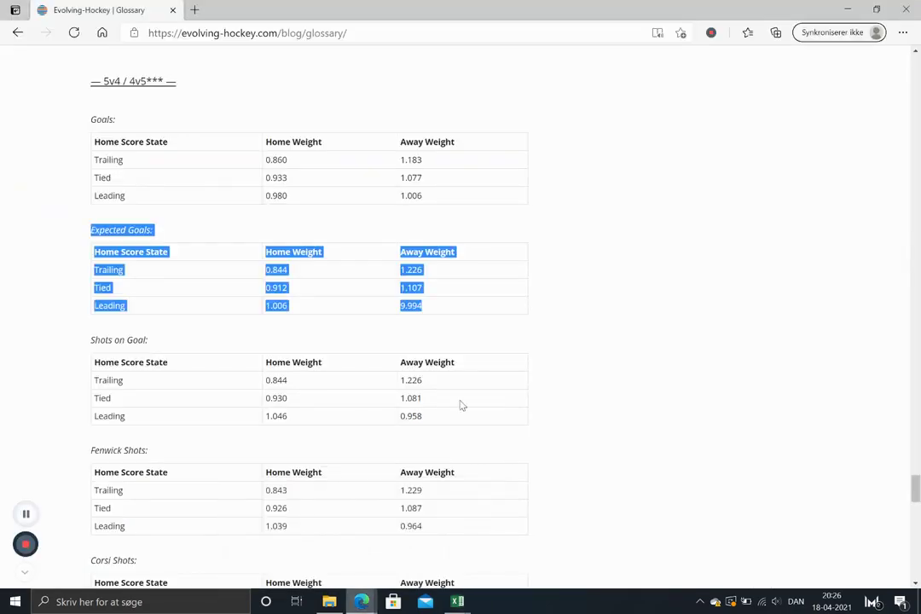
{"action": "scroll", "coordinate": [460, 405], "scroll_direction": "up", "scroll_amount": 20}
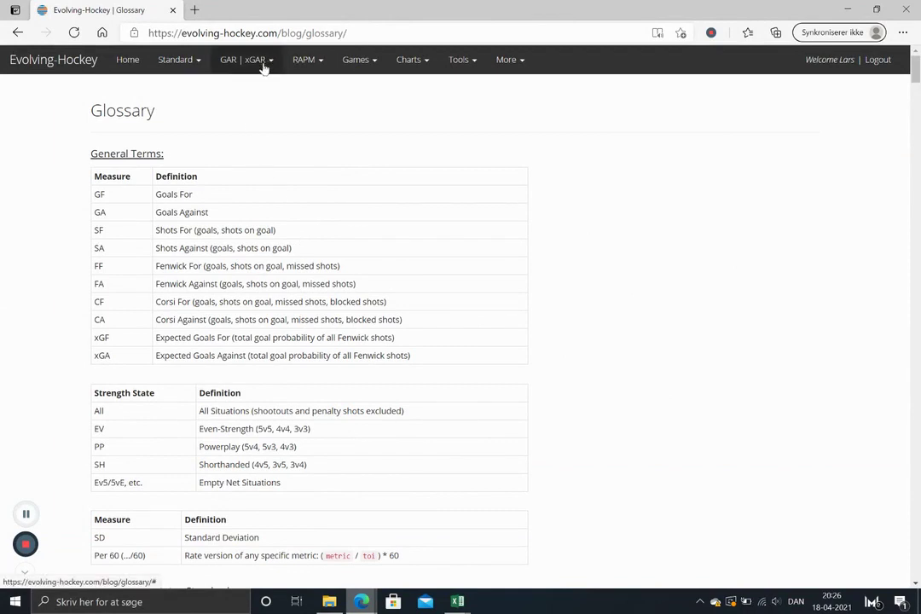
{"action": "left_click", "coordinate": [193, 73]}
{"action": "left_click", "coordinate": [196, 141]}
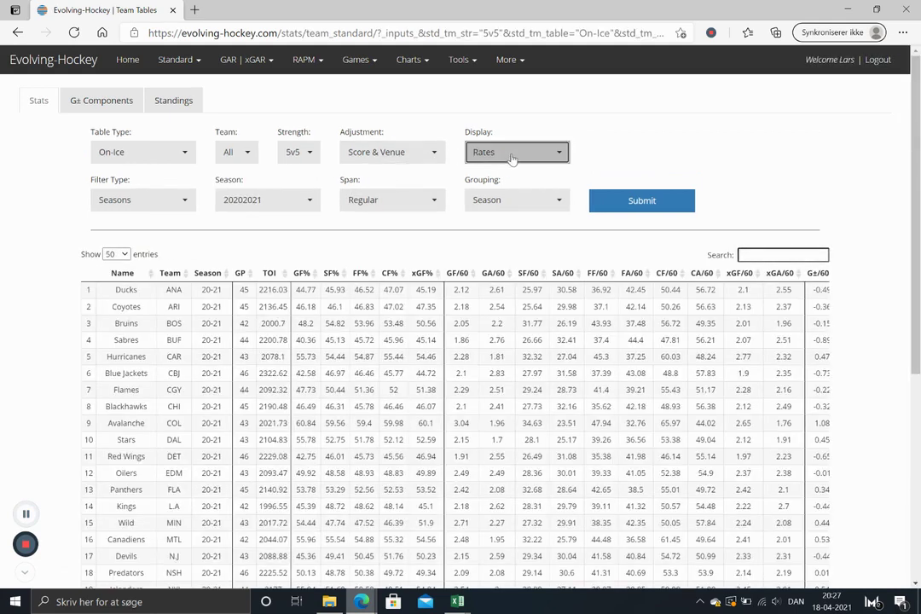
Step: Load 2018-19 team Totals instead of 2020-21 and select the Ducks' xGF of 147.11
{"action": "left_click", "coordinate": [514, 153]}
{"action": "left_click", "coordinate": [510, 177]}
{"action": "left_click", "coordinate": [263, 200]}
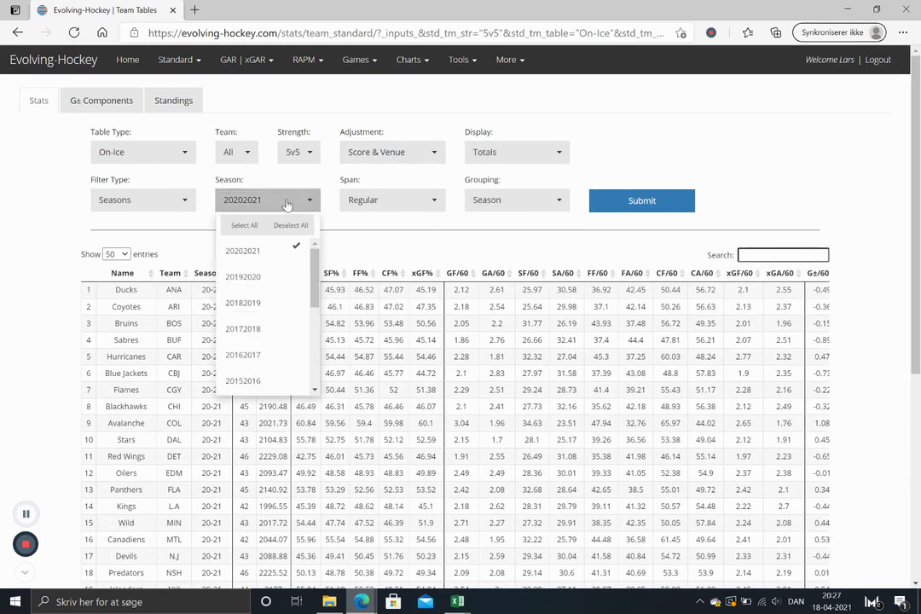
{"action": "left_click", "coordinate": [263, 261]}
{"action": "left_click", "coordinate": [290, 303]}
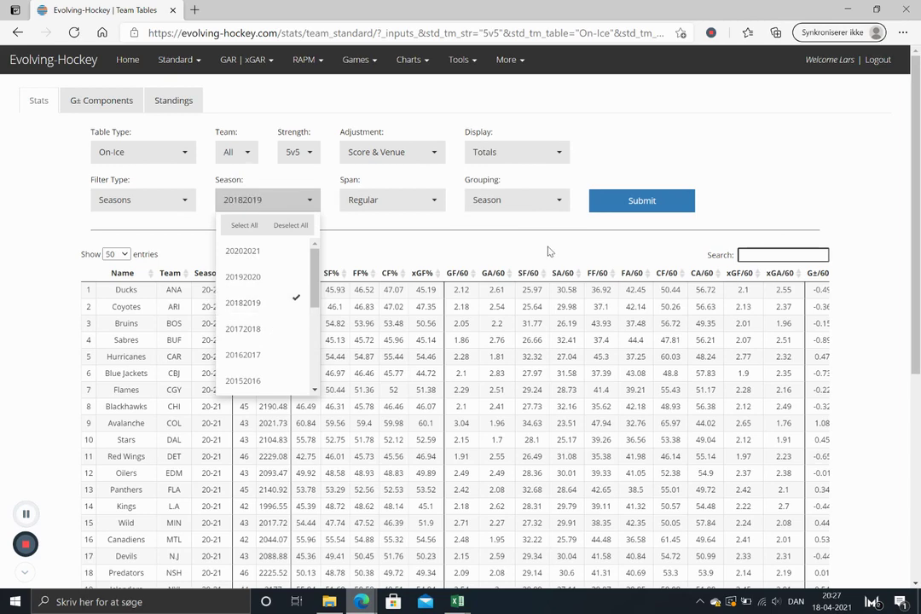
{"action": "left_click", "coordinate": [644, 201]}
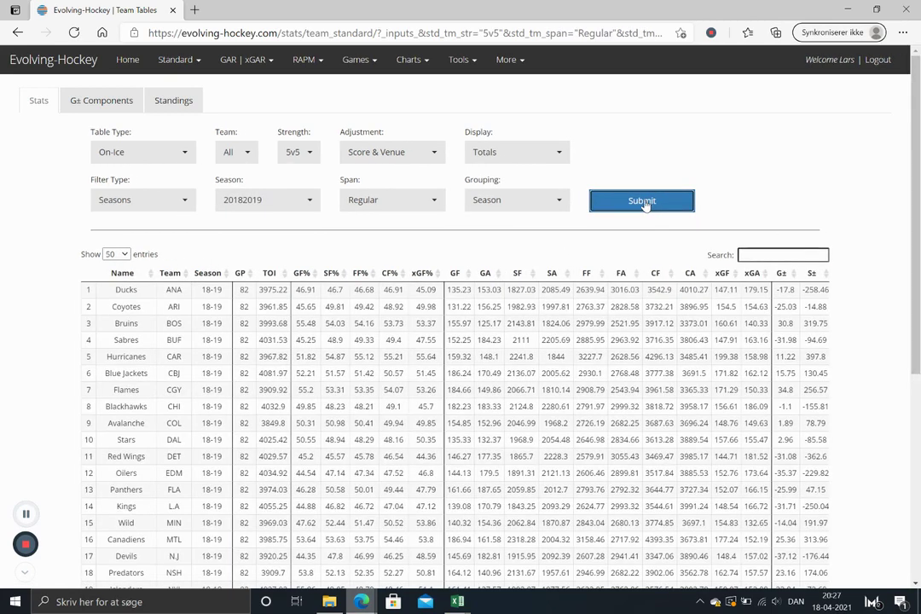
{"action": "left_click_drag", "start_coordinate": [719, 291], "coordinate": [735, 299]}
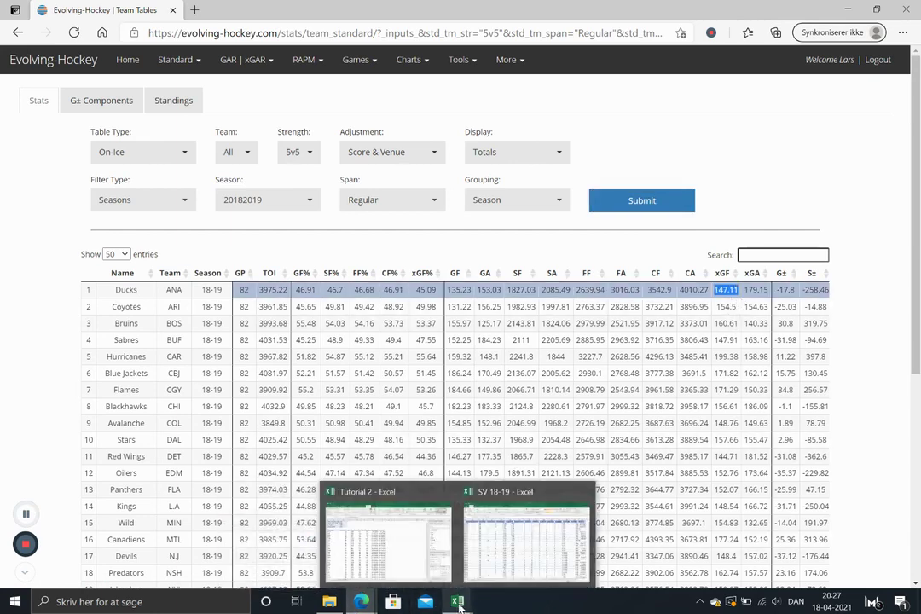
Step: Back in the Tutorial 2 workbook, check CAR's Sum of xG of 199.3822331
{"action": "left_click", "coordinate": [332, 443]}
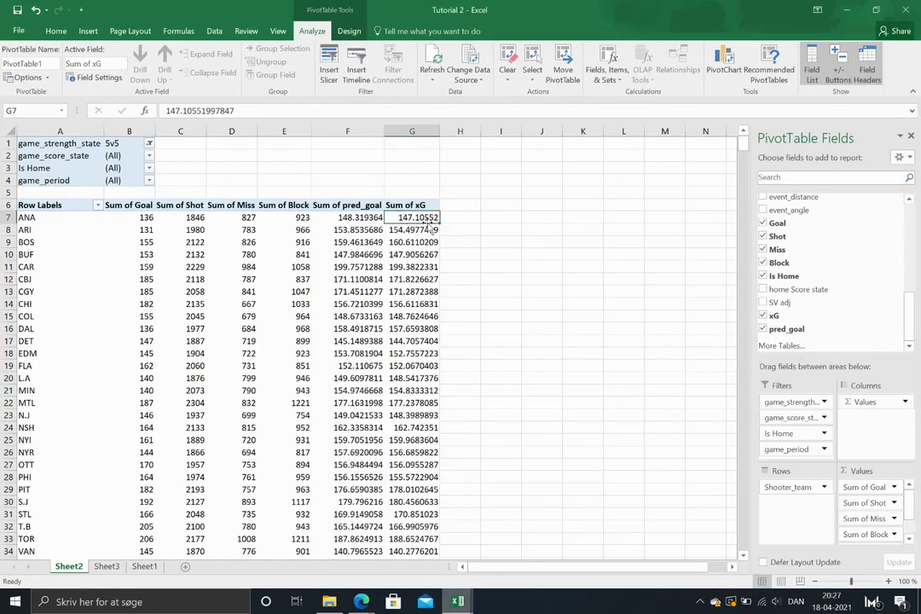
{"action": "left_click", "coordinate": [422, 266]}
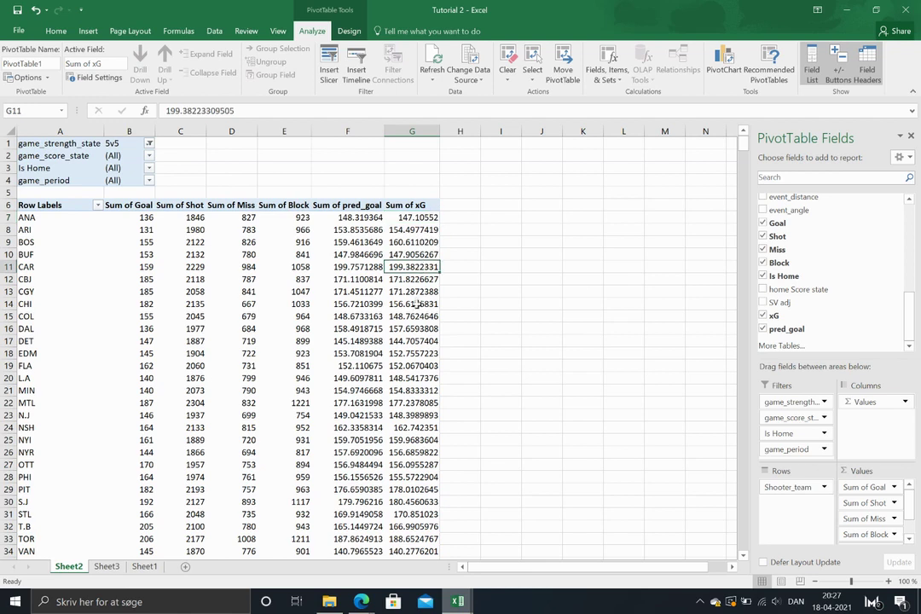